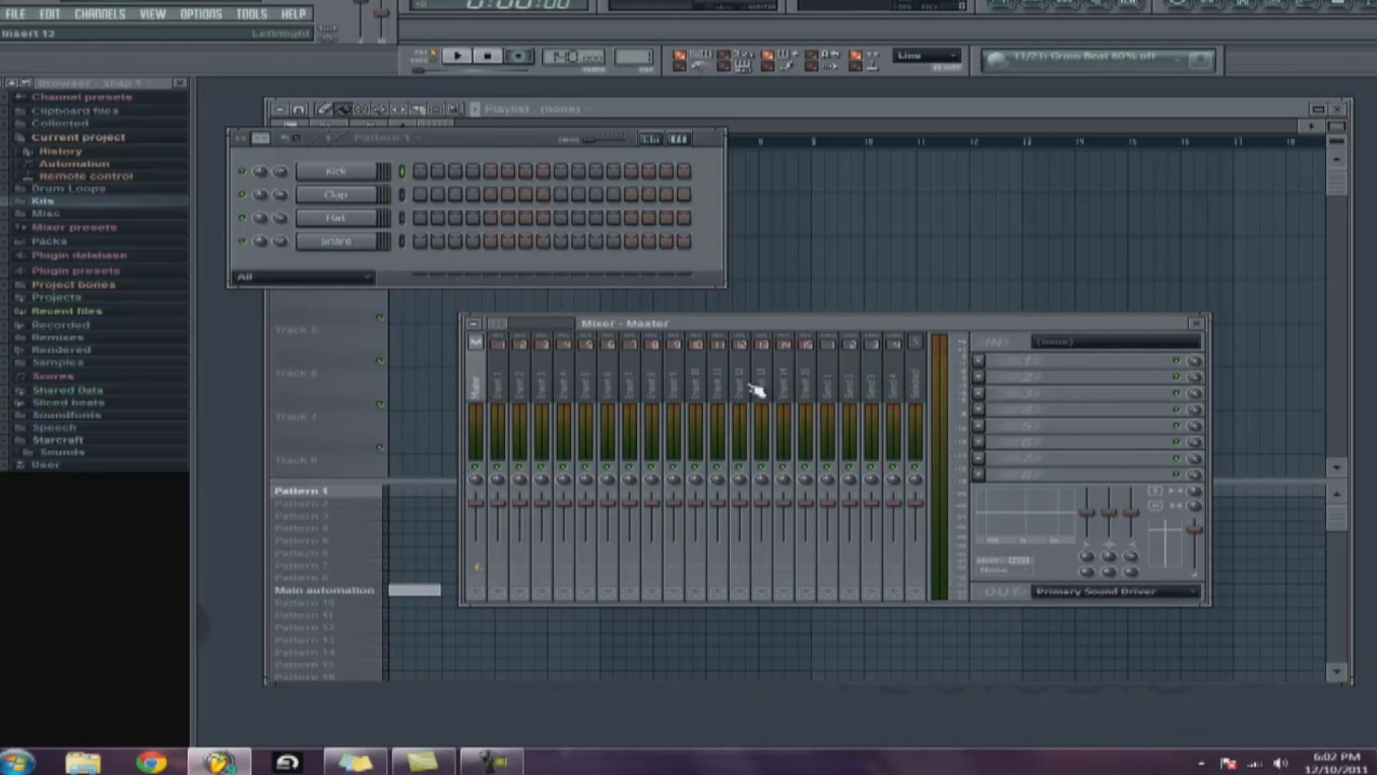
pyautogui.moveTo(495, 140)
pyautogui.mouseDown()
pyautogui.moveTo(507, 141)
pyautogui.moveTo(477, 133)
pyautogui.mouseUp()
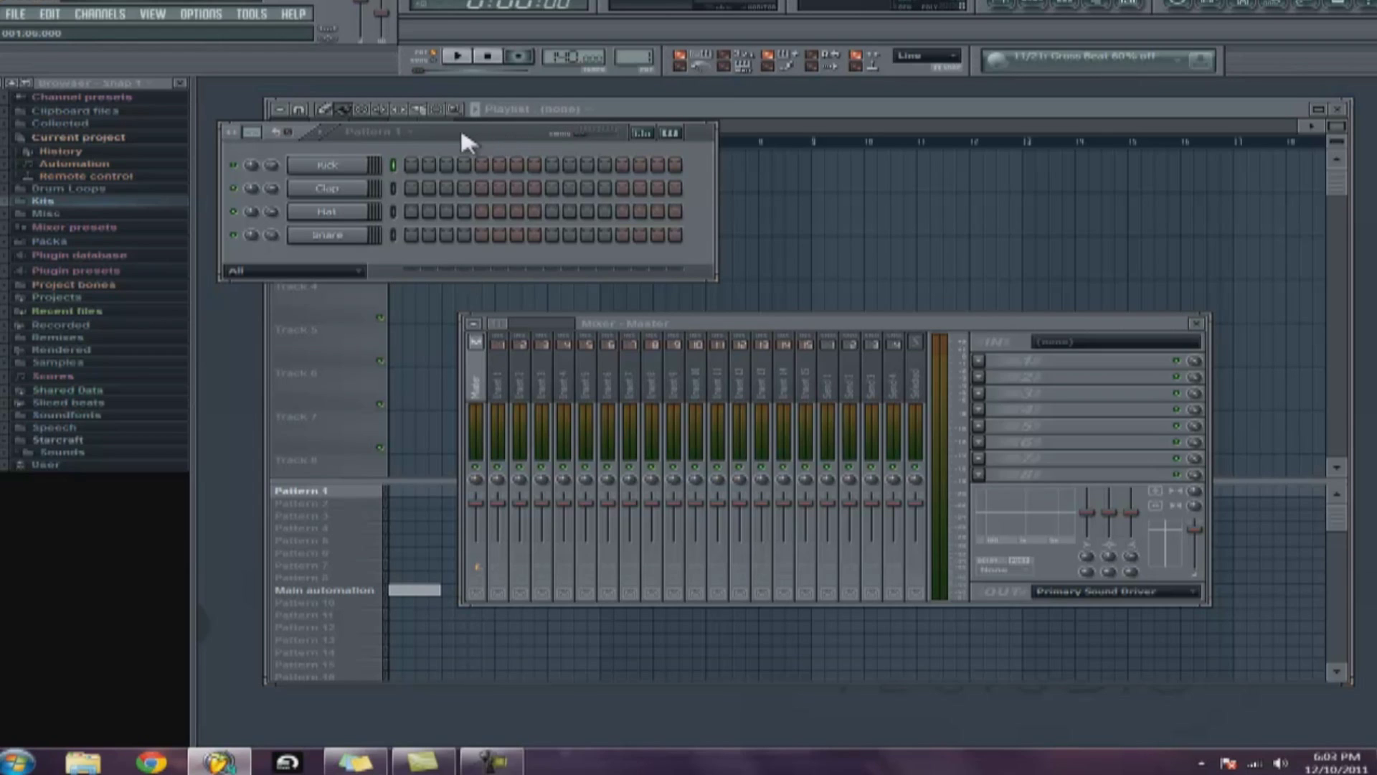
pyautogui.moveTo(451, 136); pyautogui.dragTo(457, 147)
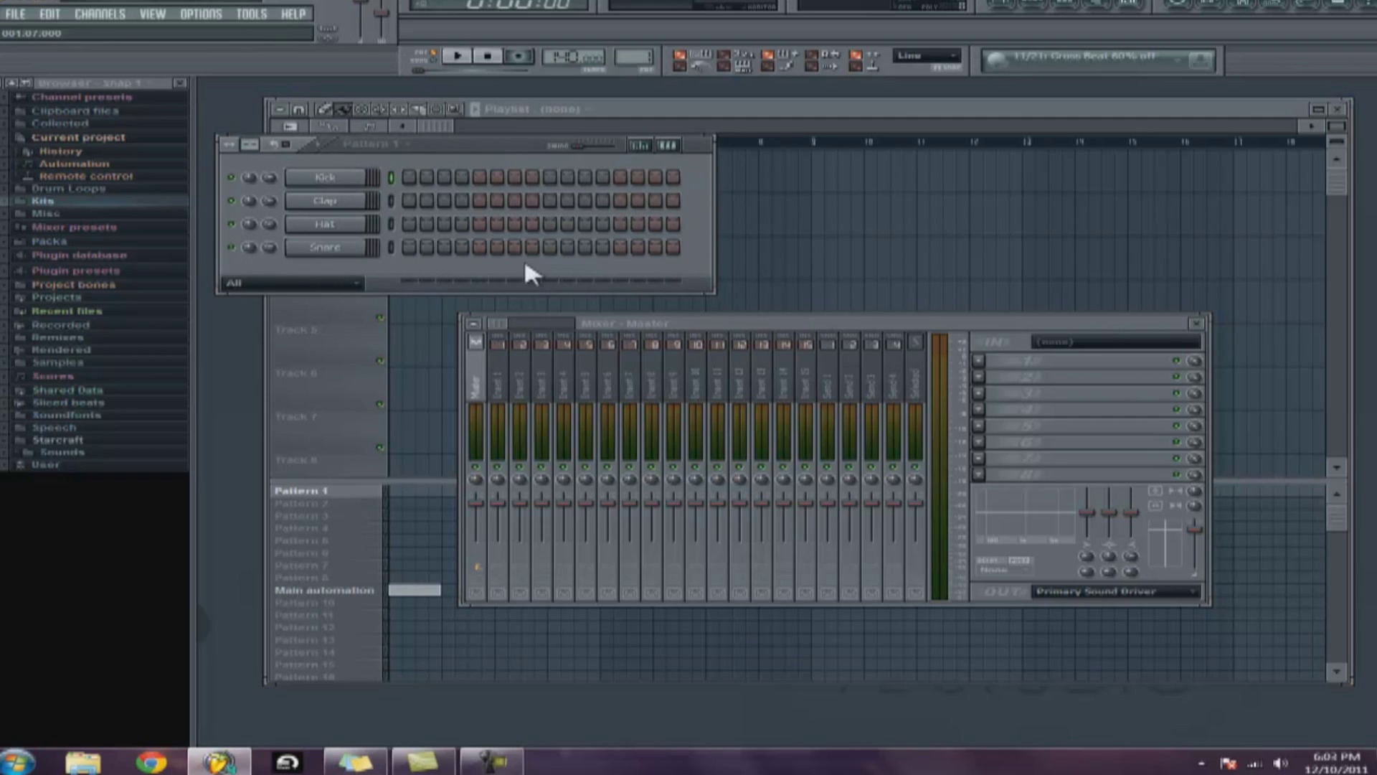
pyautogui.click(492, 364)
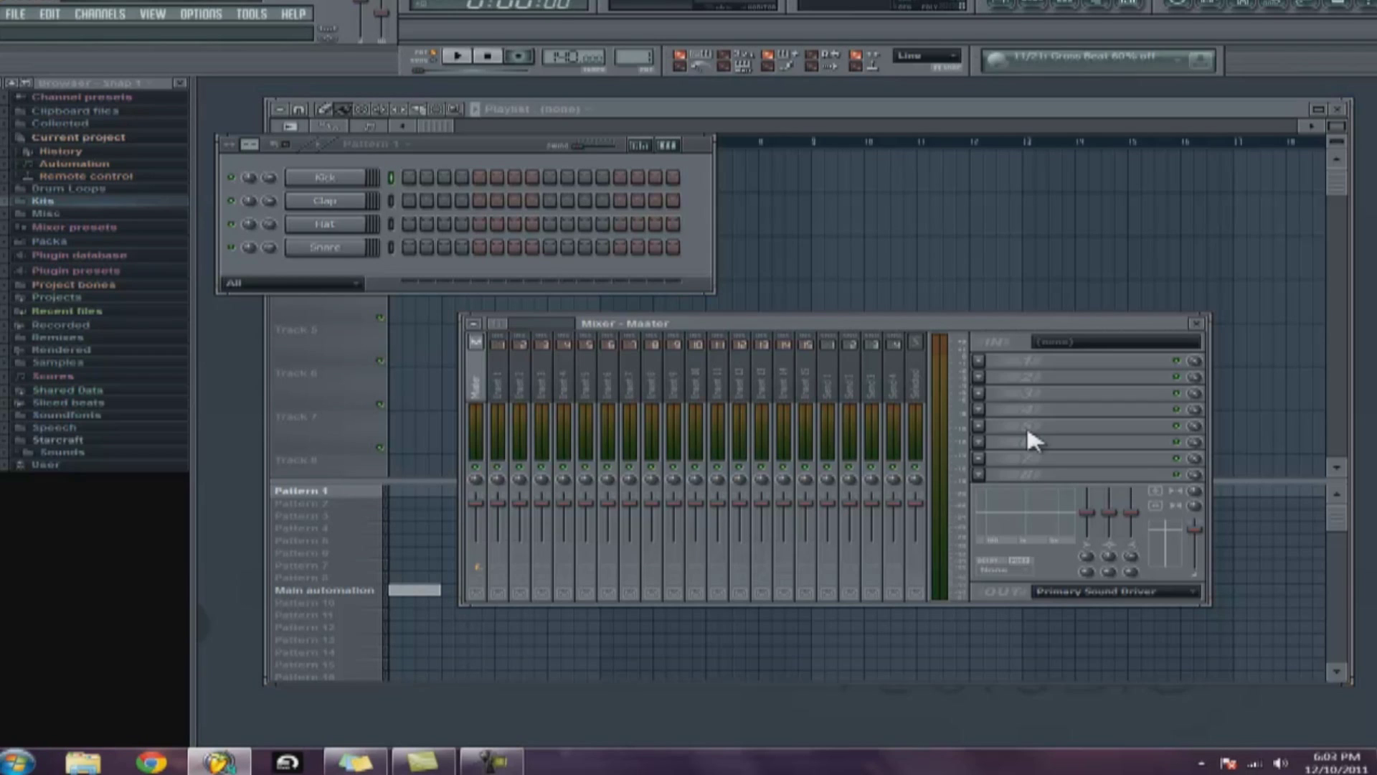
# Step: Examine the Send 1, Send 2 and Master tracks in the mixer, comparing how each is routed
pyautogui.click(838, 386)
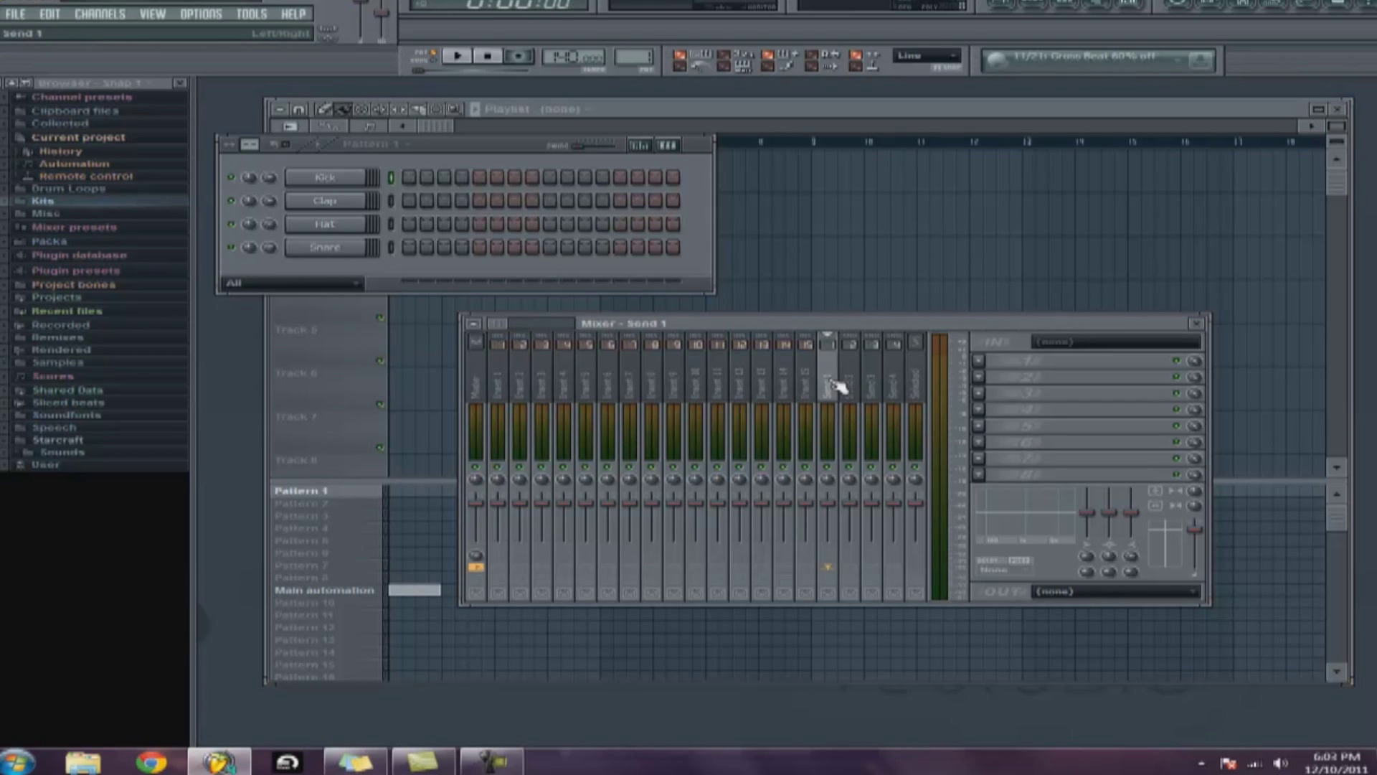
pyautogui.click(850, 385)
pyautogui.click(829, 386)
pyautogui.click(476, 385)
pyautogui.click(828, 384)
pyautogui.click(850, 385)
pyautogui.click(830, 384)
pyautogui.click(852, 386)
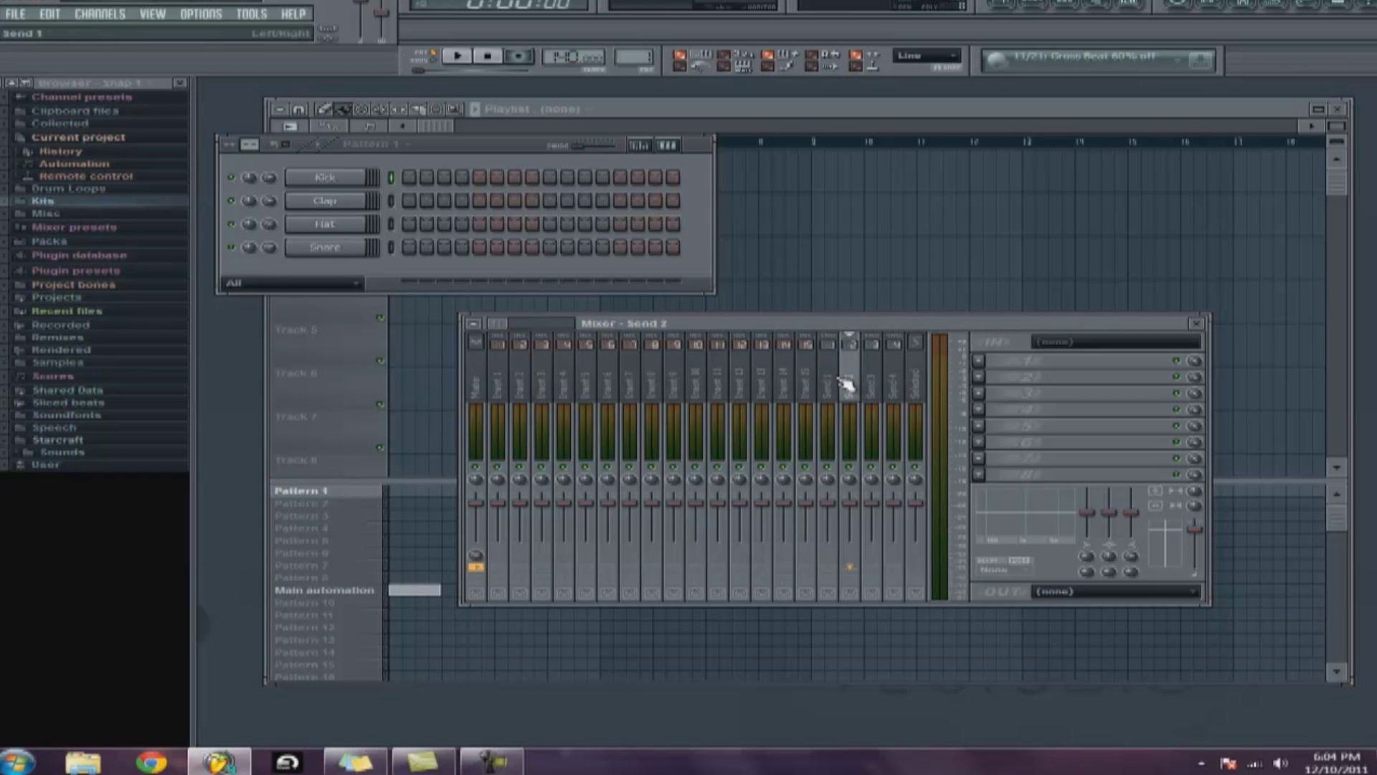
pyautogui.click(830, 384)
pyautogui.click(852, 382)
pyautogui.click(832, 382)
pyautogui.click(855, 380)
pyautogui.click(476, 379)
pyautogui.click(827, 382)
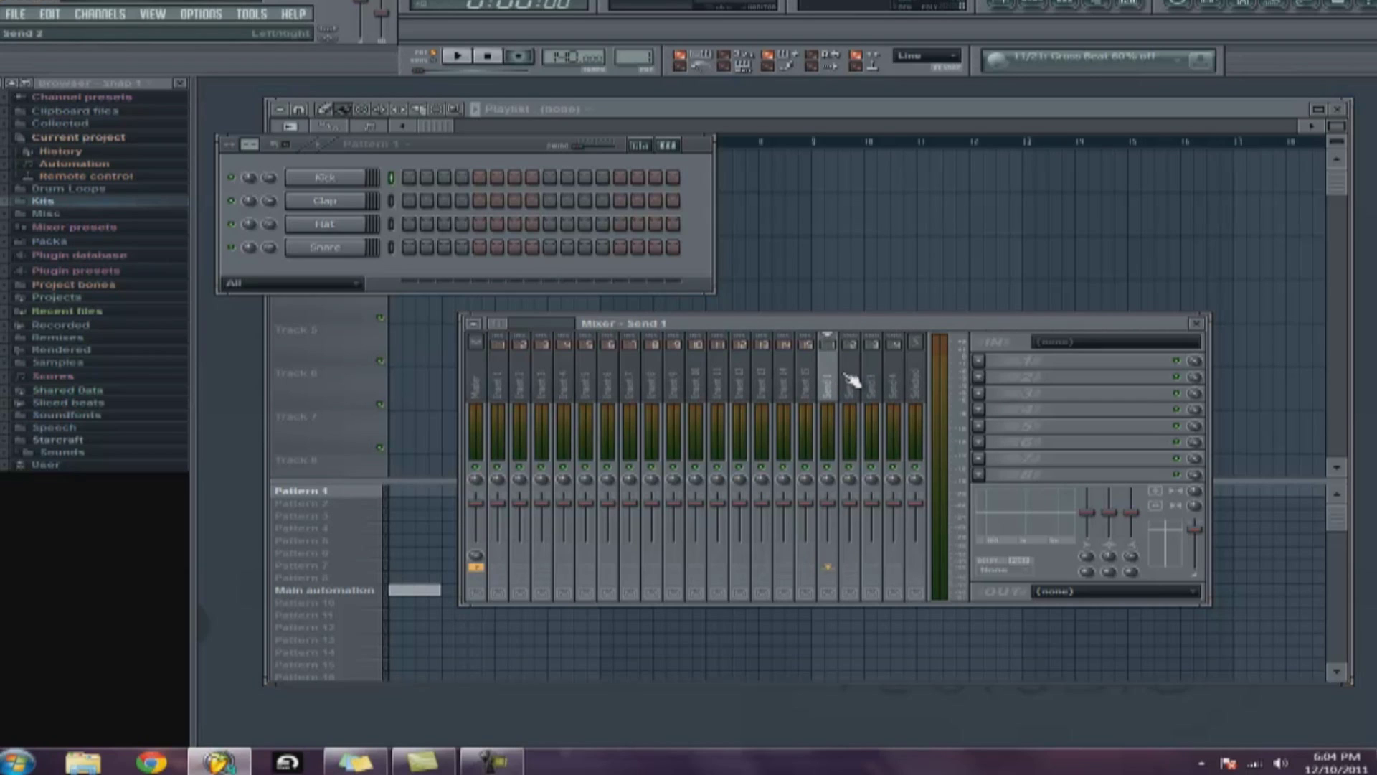
pyautogui.click(851, 380)
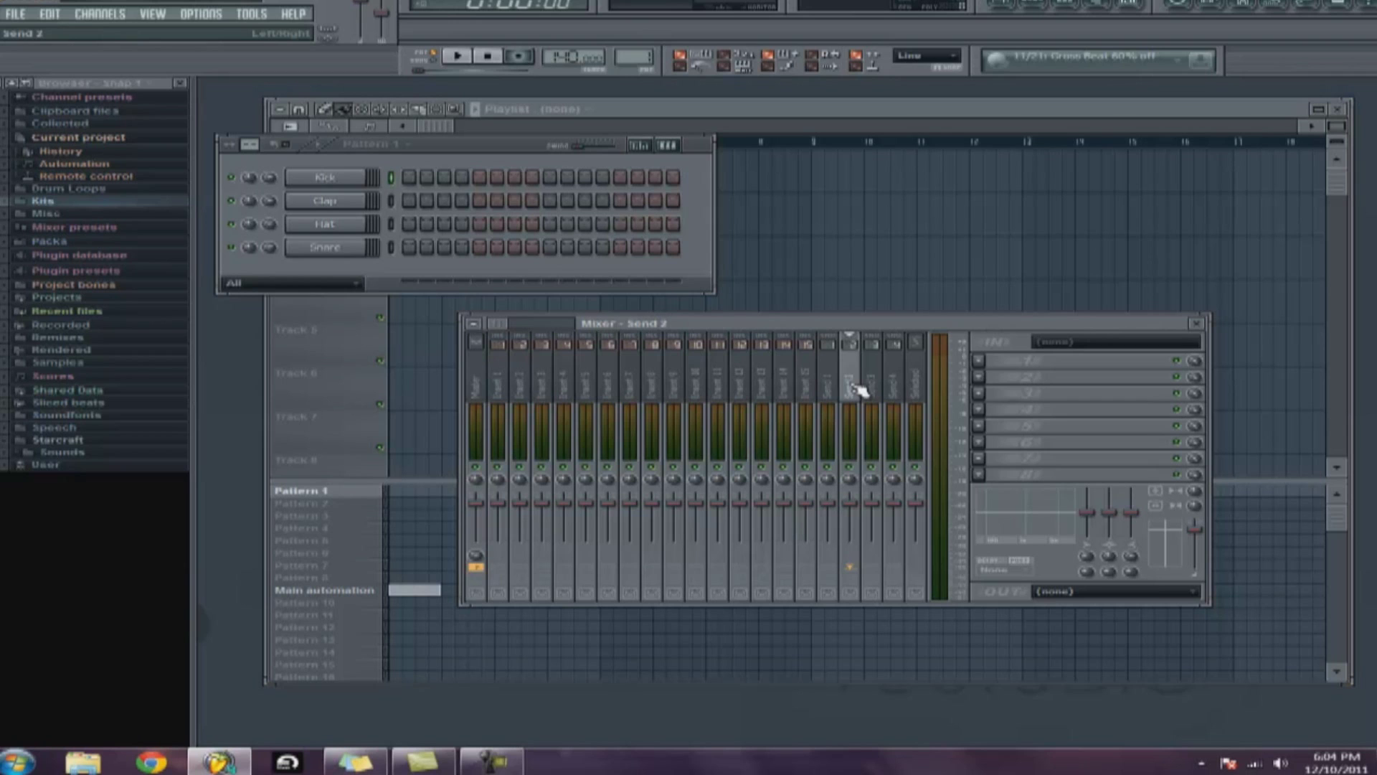
# Step: Load Fruity Reeverb 2 into effect slot 4 of the Send 1 mixer track
pyautogui.moveTo(787, 324); pyautogui.dragTo(757, 324)
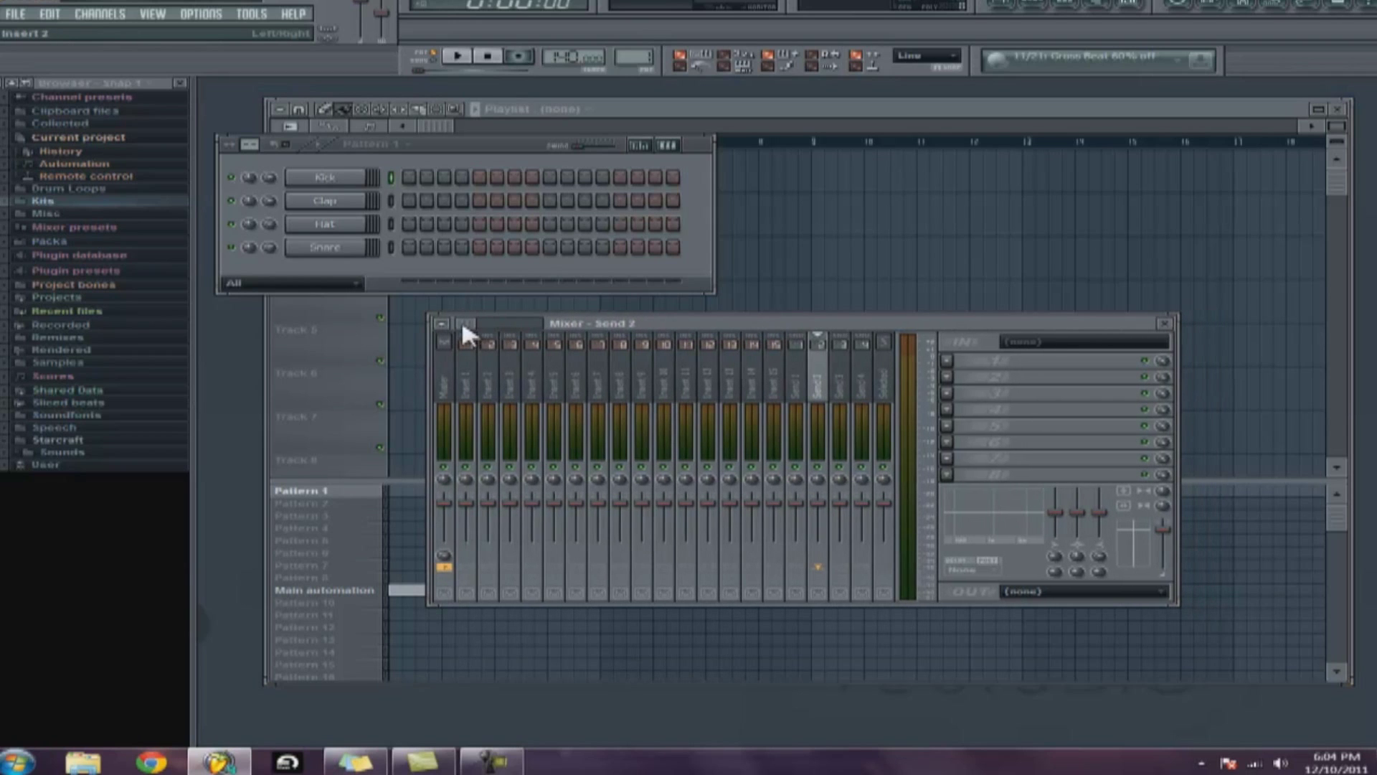
pyautogui.click(490, 377)
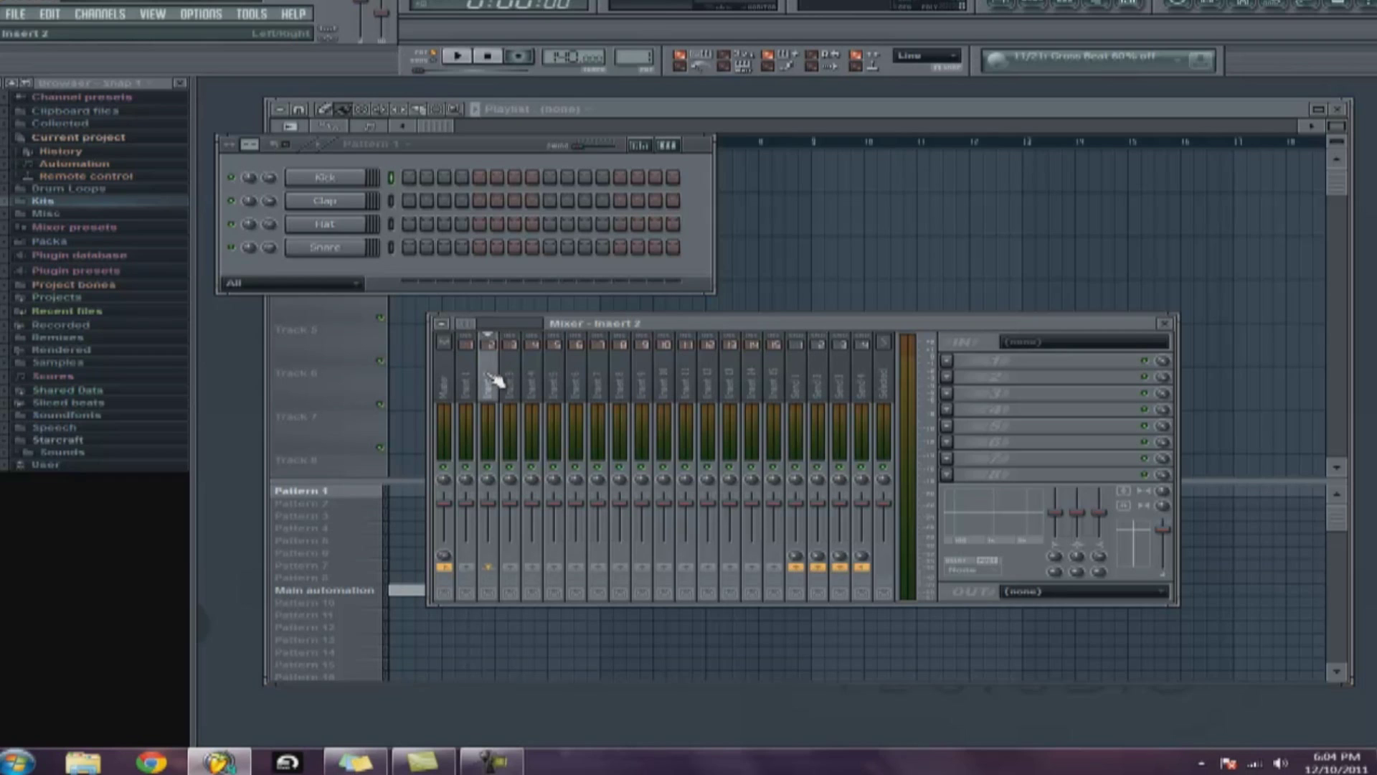
pyautogui.click(797, 384)
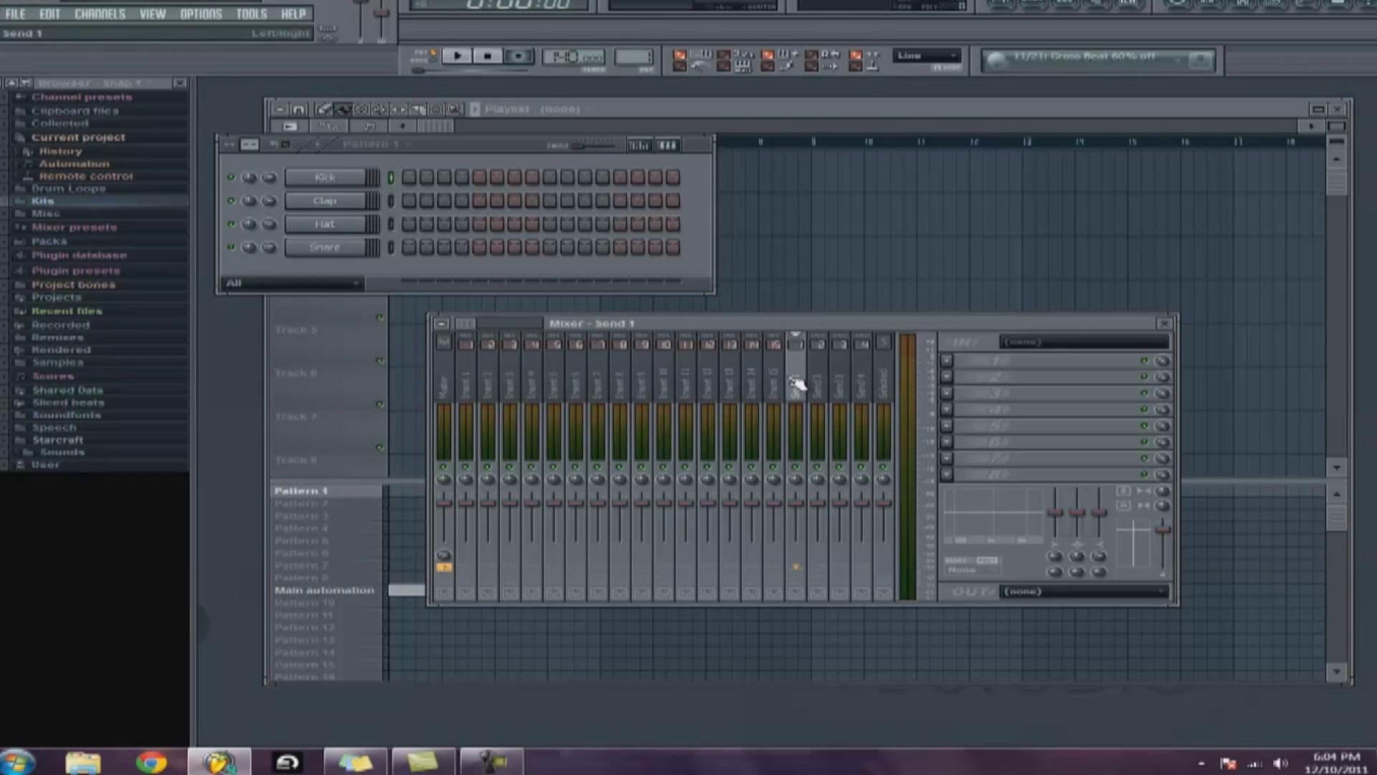
pyautogui.click(946, 408)
pyautogui.click(983, 301)
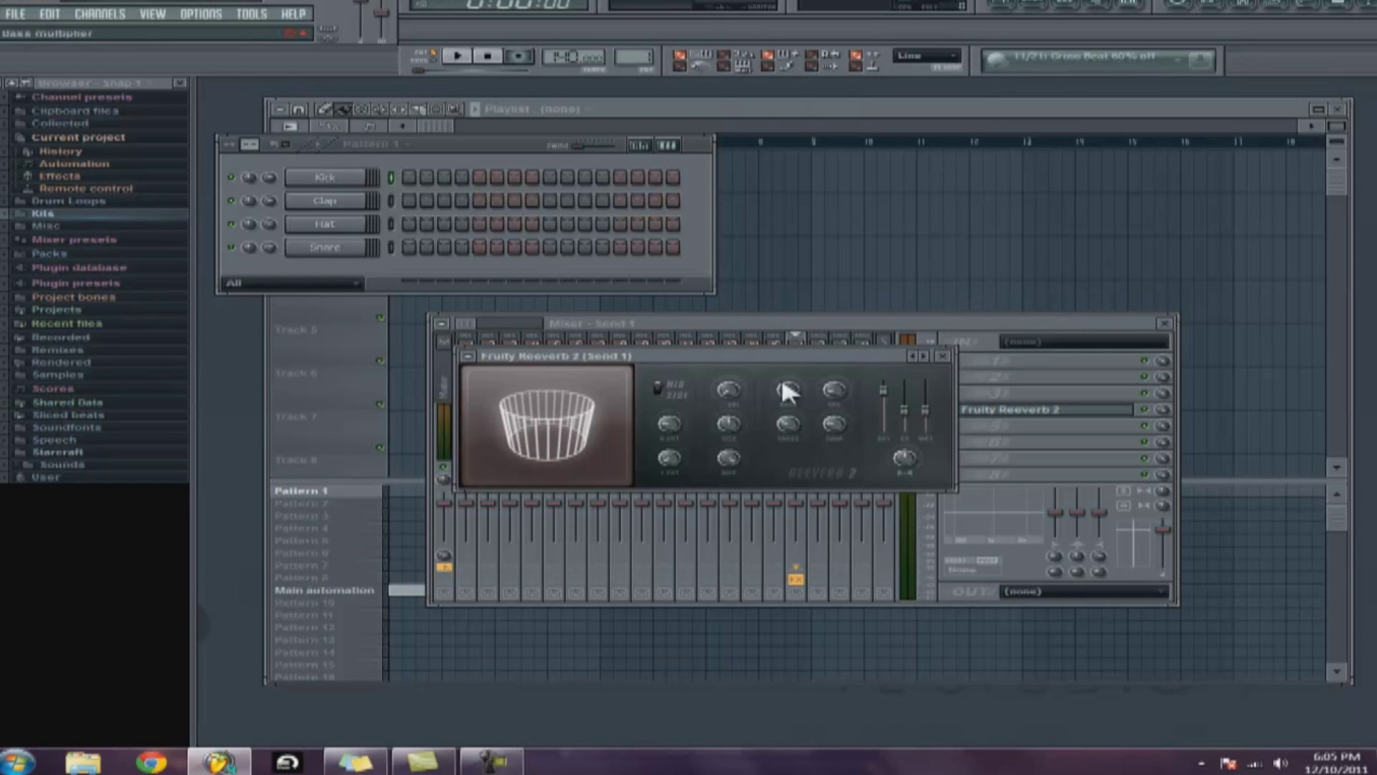
# Step: Set the dry level of Fruity Reeverb 2 on Send 1 to 0%
pyautogui.moveTo(717, 352); pyautogui.dragTo(746, 392)
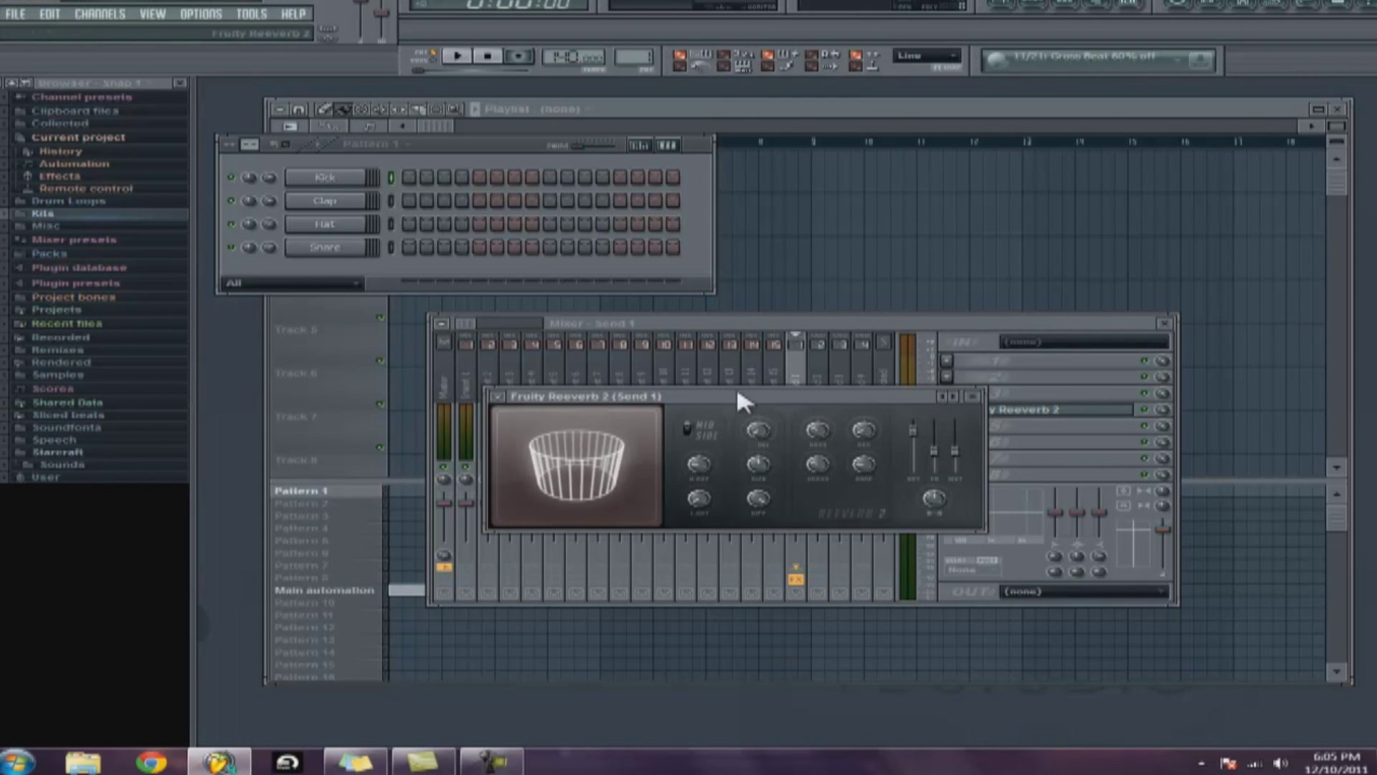
pyautogui.moveTo(737, 391); pyautogui.dragTo(667, 363)
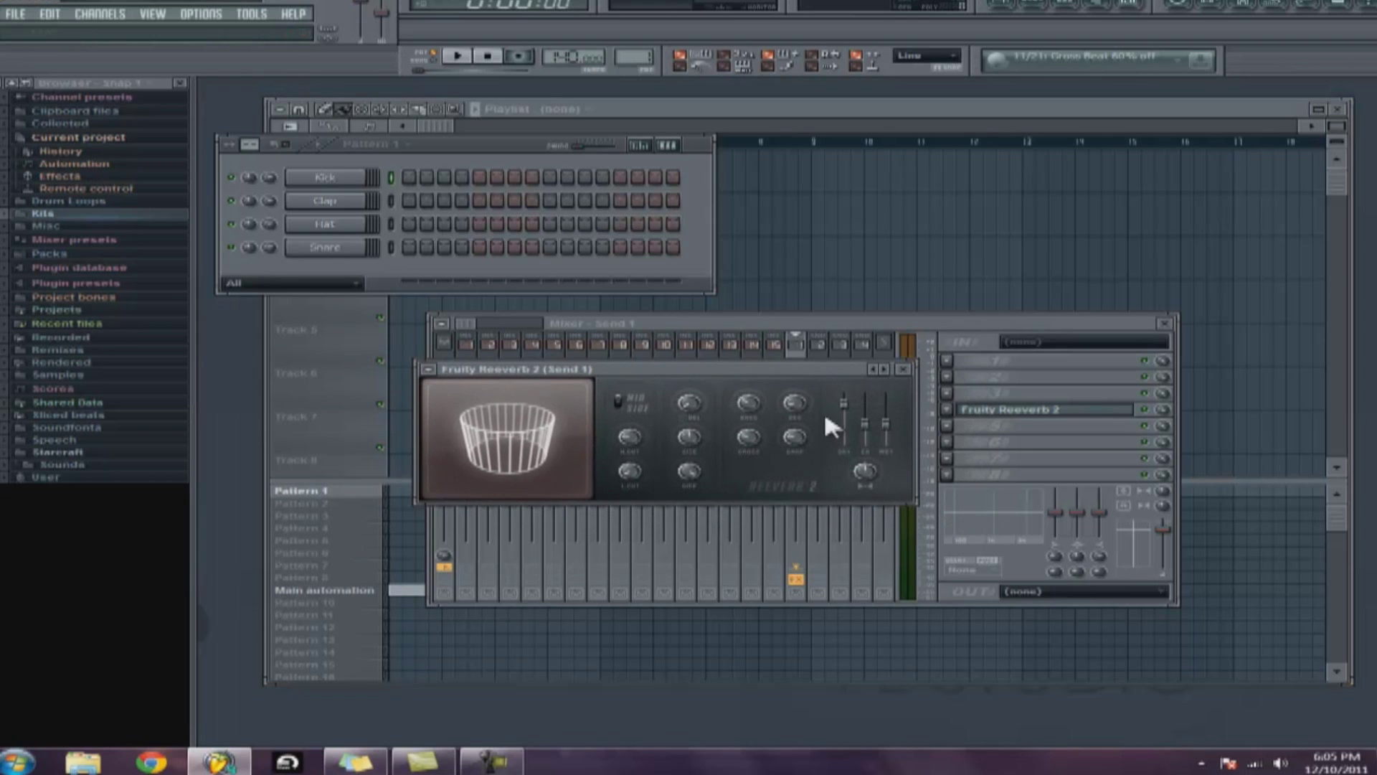
pyautogui.moveTo(846, 419); pyautogui.dragTo(849, 630)
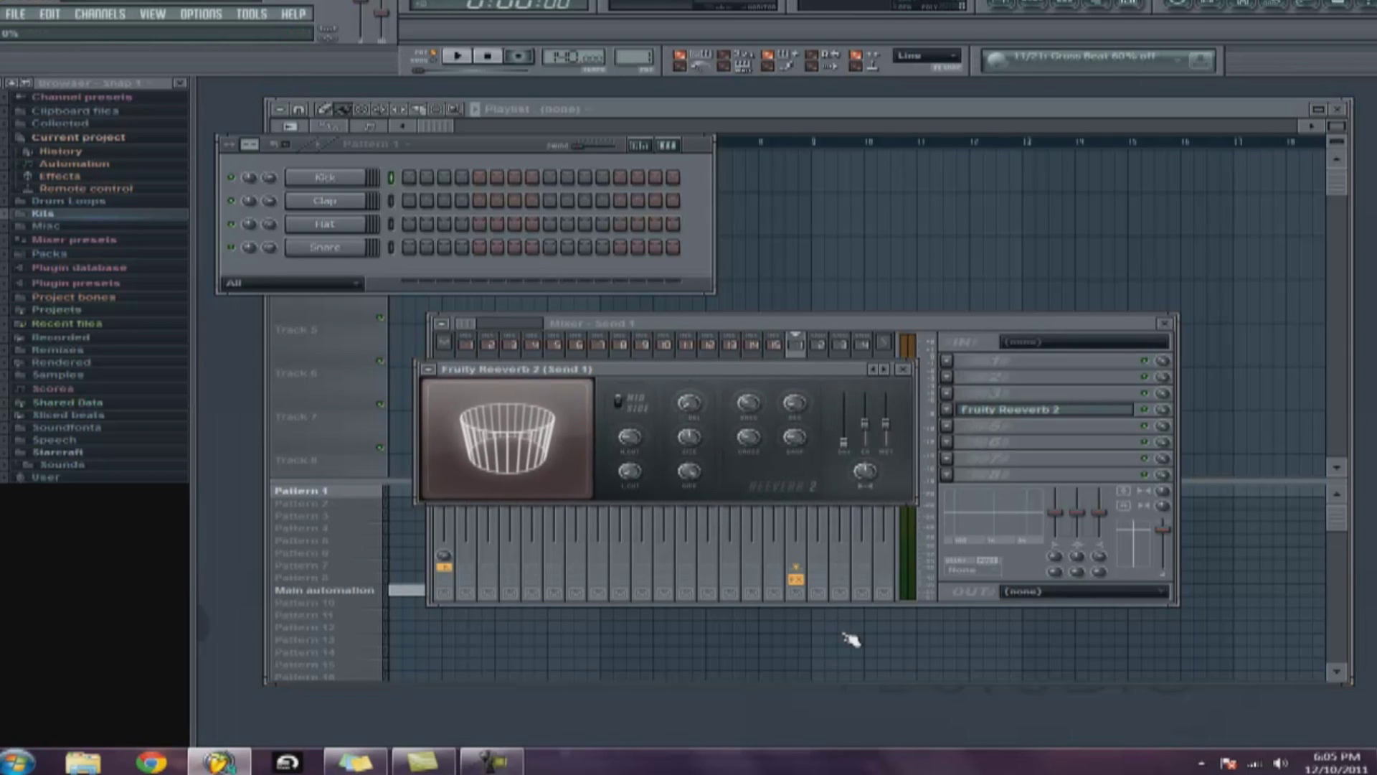
# Step: Select mixer track Insert 5 and examine its routing to the send tracks
pyautogui.moveTo(800, 373); pyautogui.dragTo(807, 486)
pyautogui.click(556, 380)
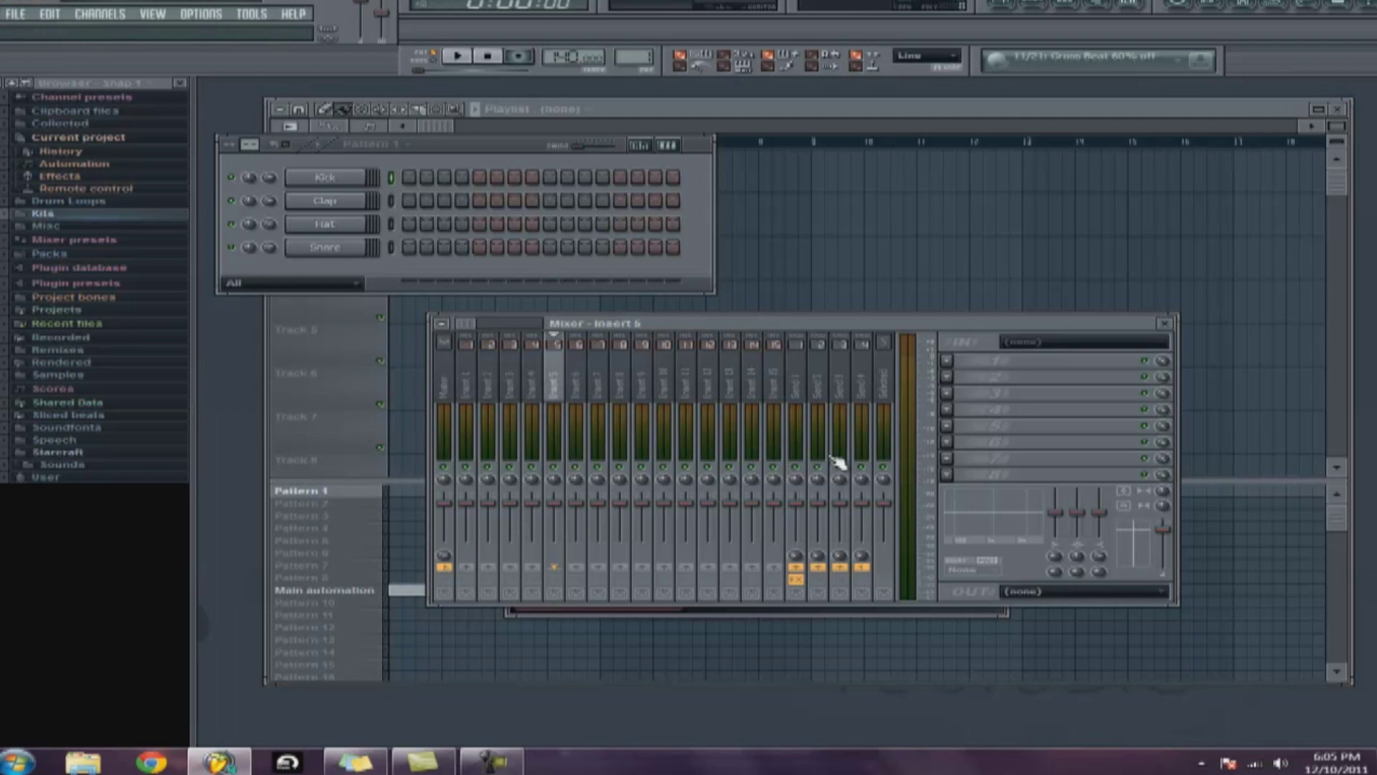
pyautogui.click(794, 563)
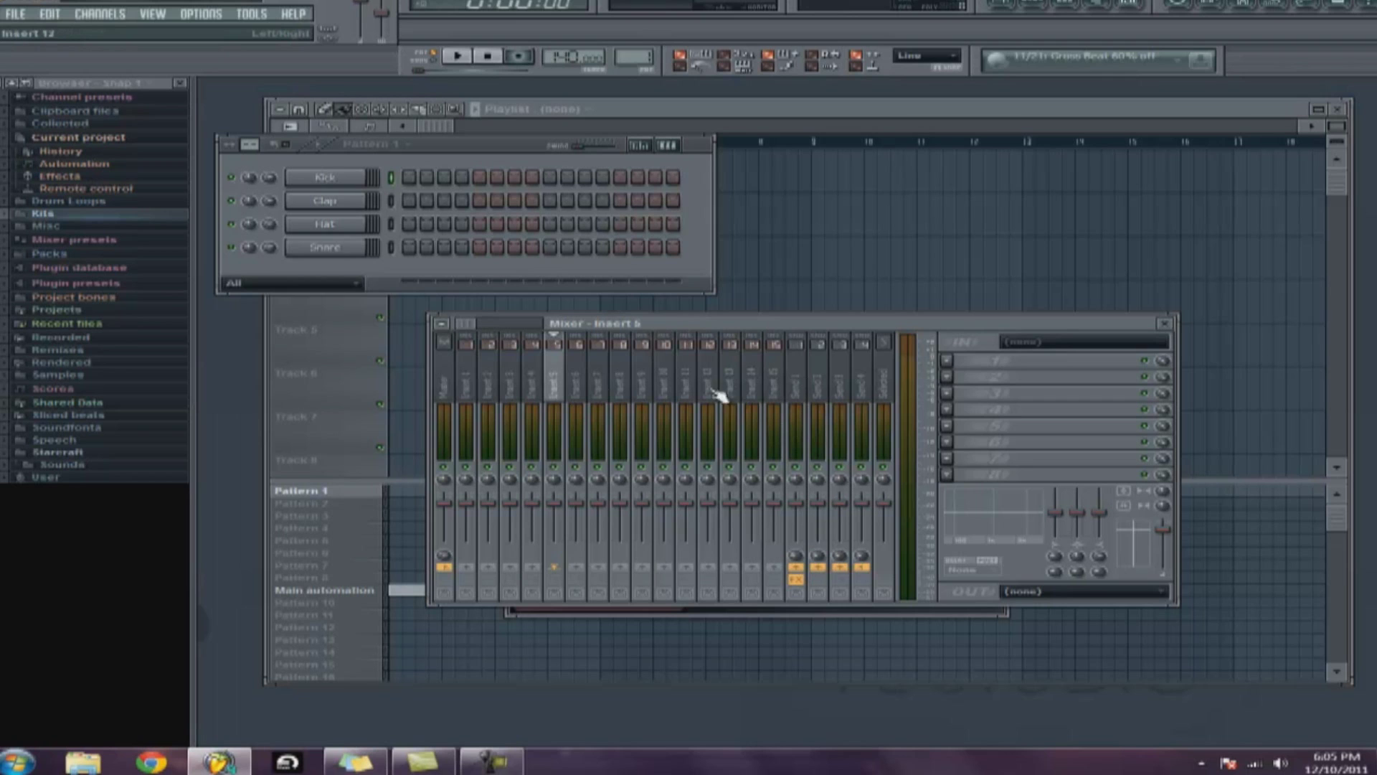
# Step: Reopen Fruity Reeverb 2 on Send 1, lower its early reflection level to minimum and raise the wet level to 125%
pyautogui.click(798, 391)
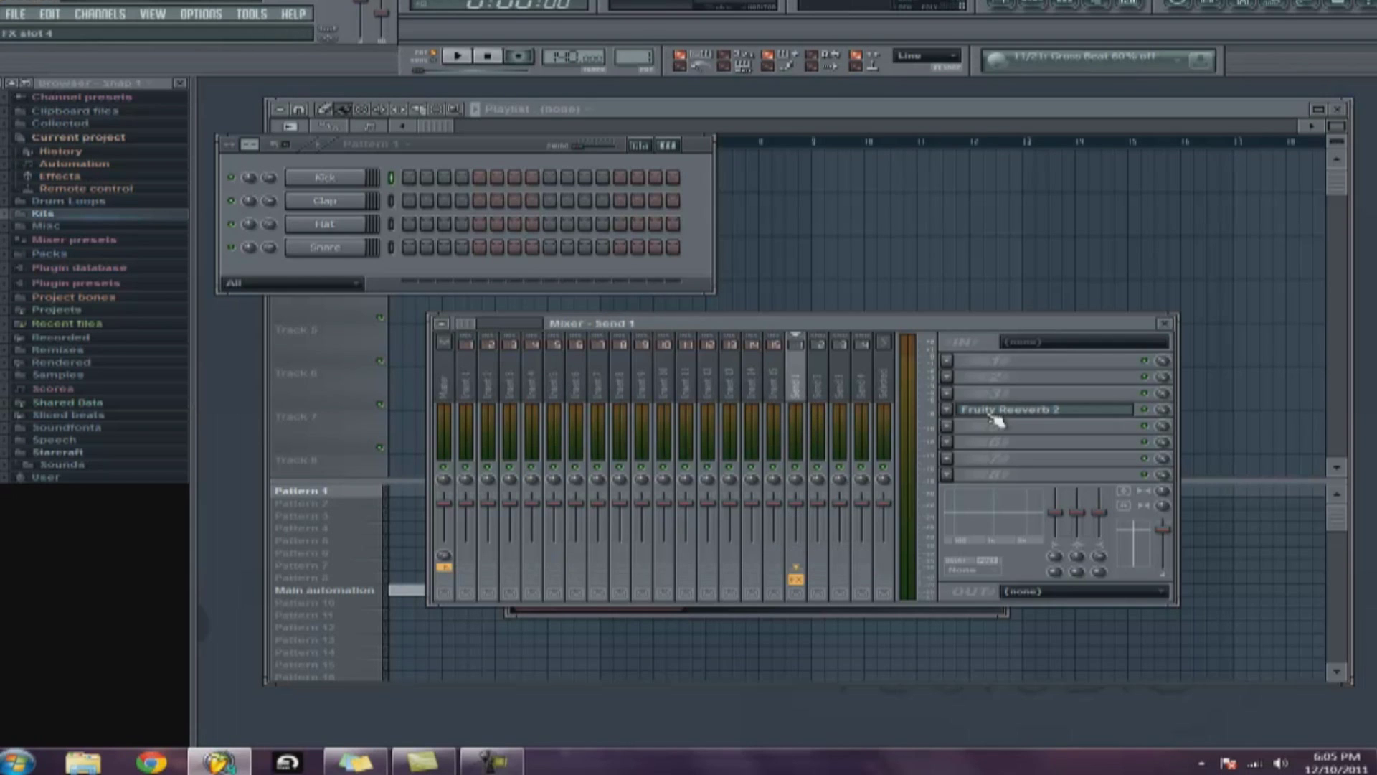
pyautogui.click(991, 409)
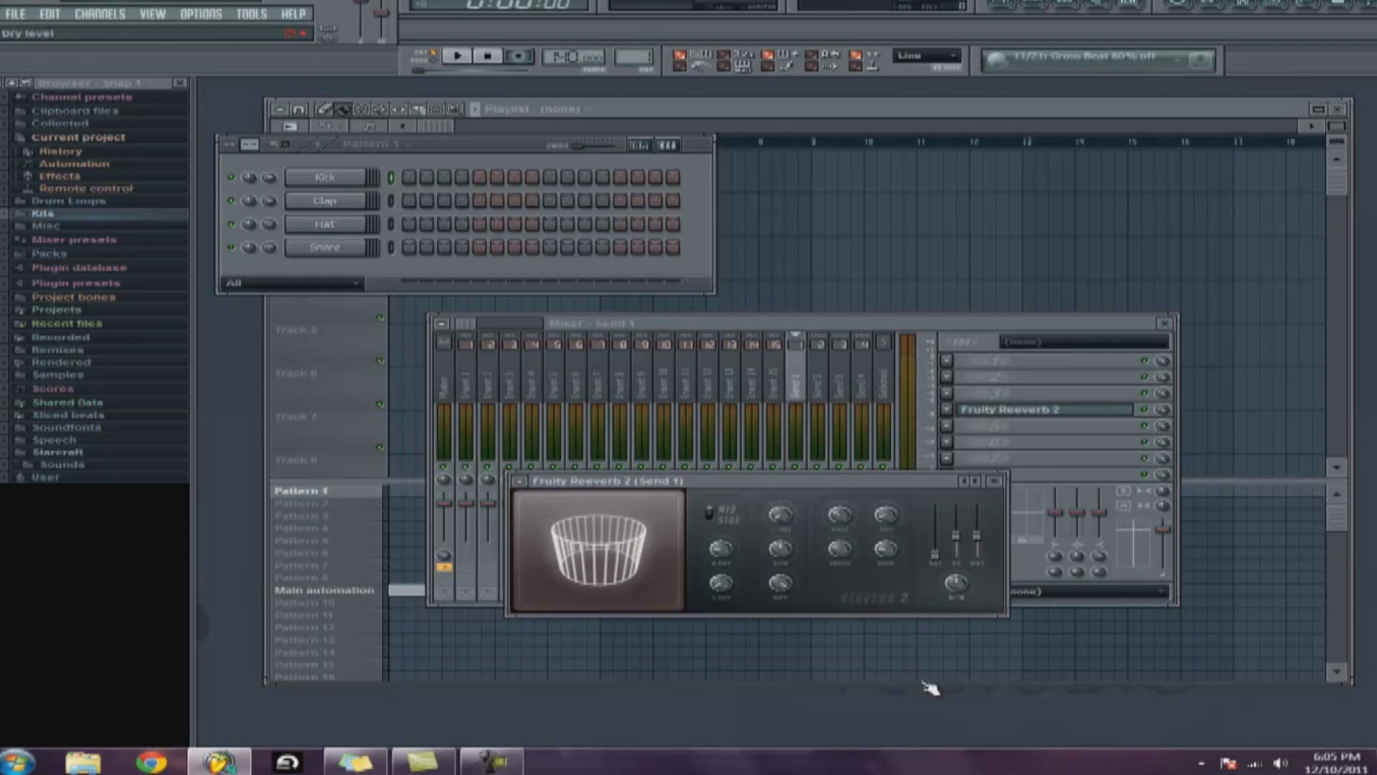
pyautogui.moveTo(958, 567); pyautogui.dragTo(958, 595)
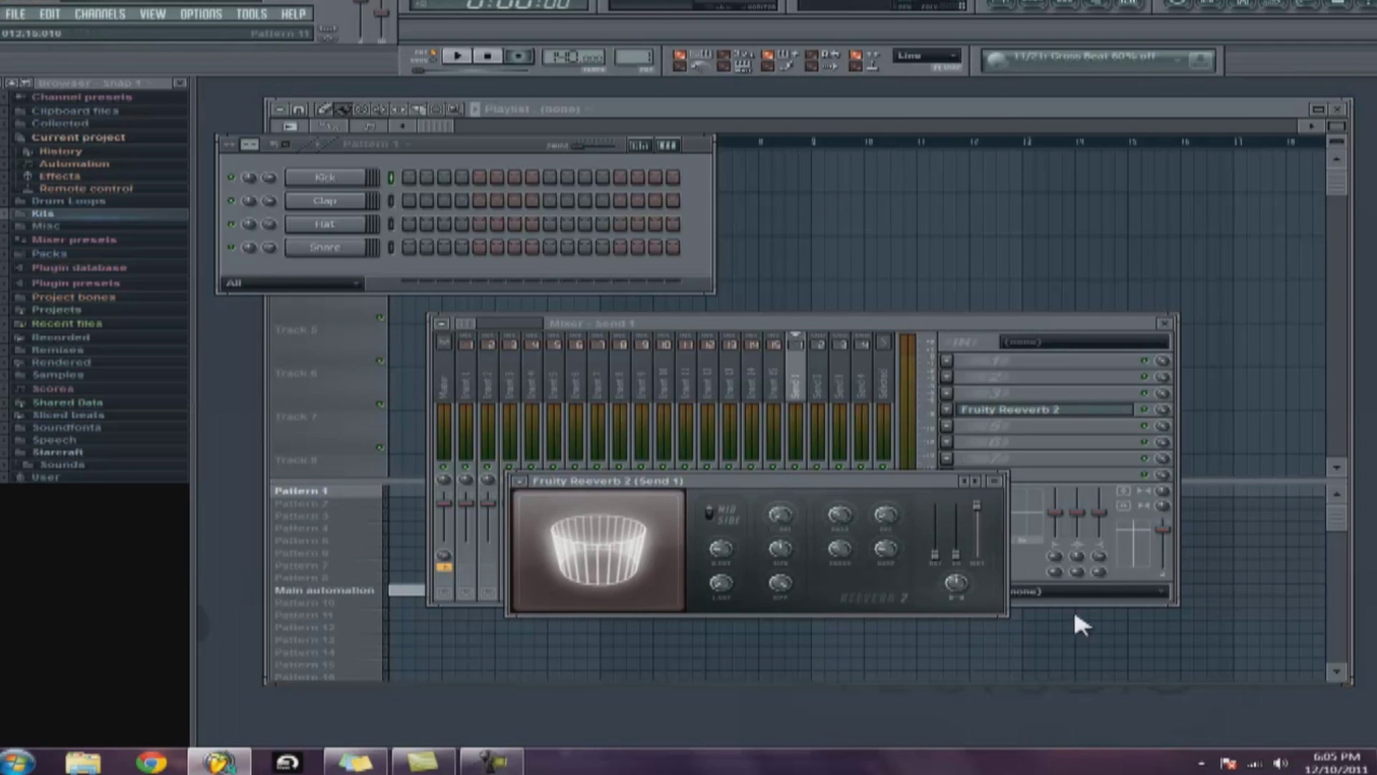
pyautogui.moveTo(896, 483); pyautogui.dragTo(870, 394)
pyautogui.moveTo(950, 416)
pyautogui.mouseDown()
pyautogui.moveTo(957, 445)
pyautogui.moveTo(943, 434)
pyautogui.mouseUp()
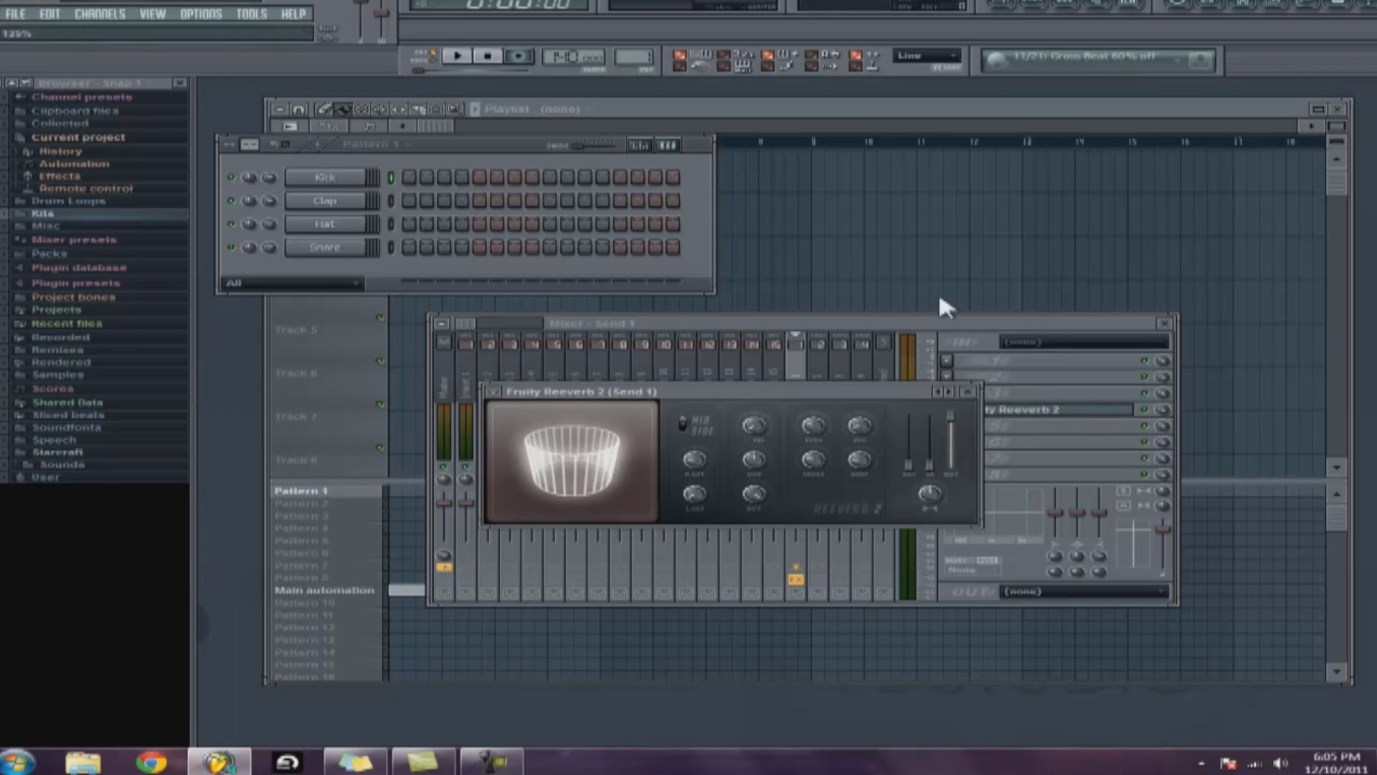
# Step: Adjust the low cut of Fruity Reeverb 2 to about 400 Hz
pyautogui.moveTo(837, 389); pyautogui.dragTo(798, 407)
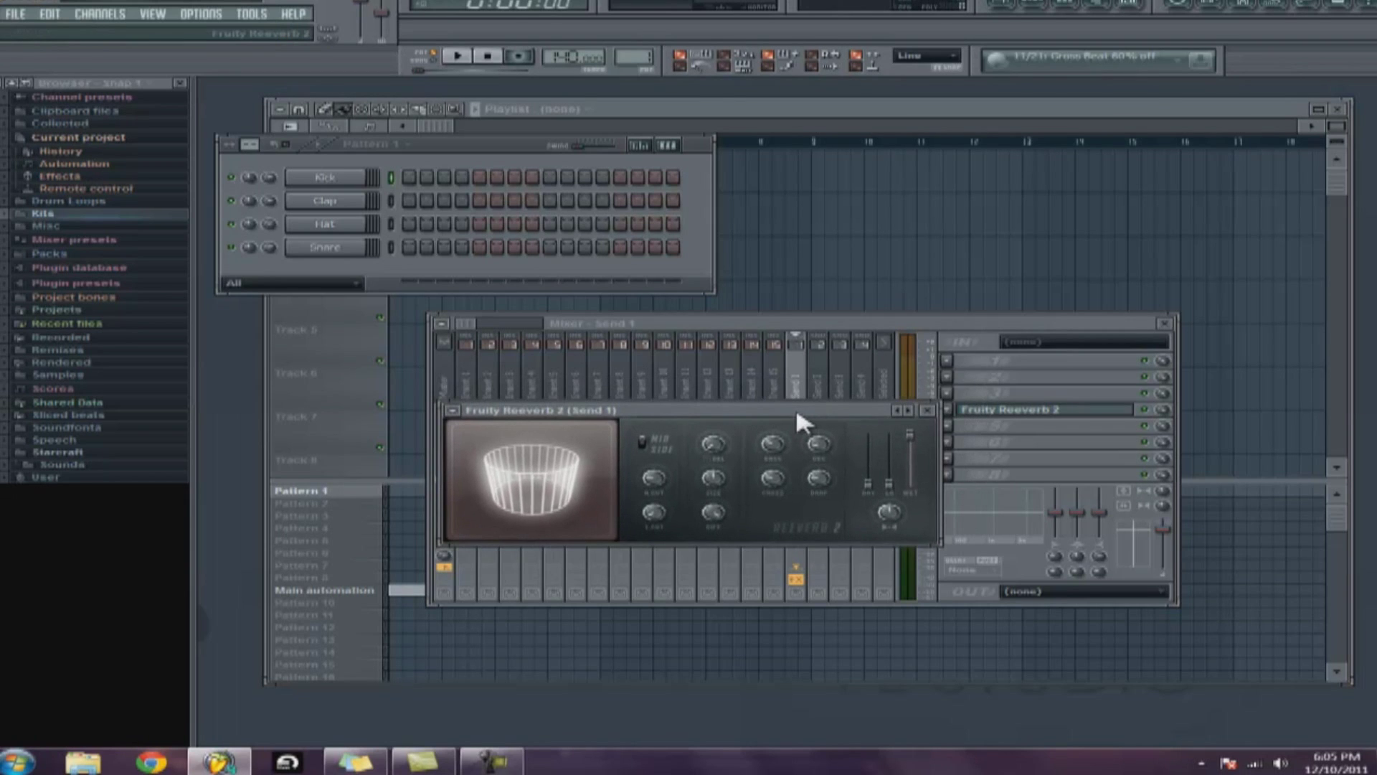
pyautogui.click(658, 510)
pyautogui.moveTo(660, 503)
pyautogui.mouseDown()
pyautogui.moveTo(664, 493)
pyautogui.moveTo(656, 504)
pyautogui.mouseUp()
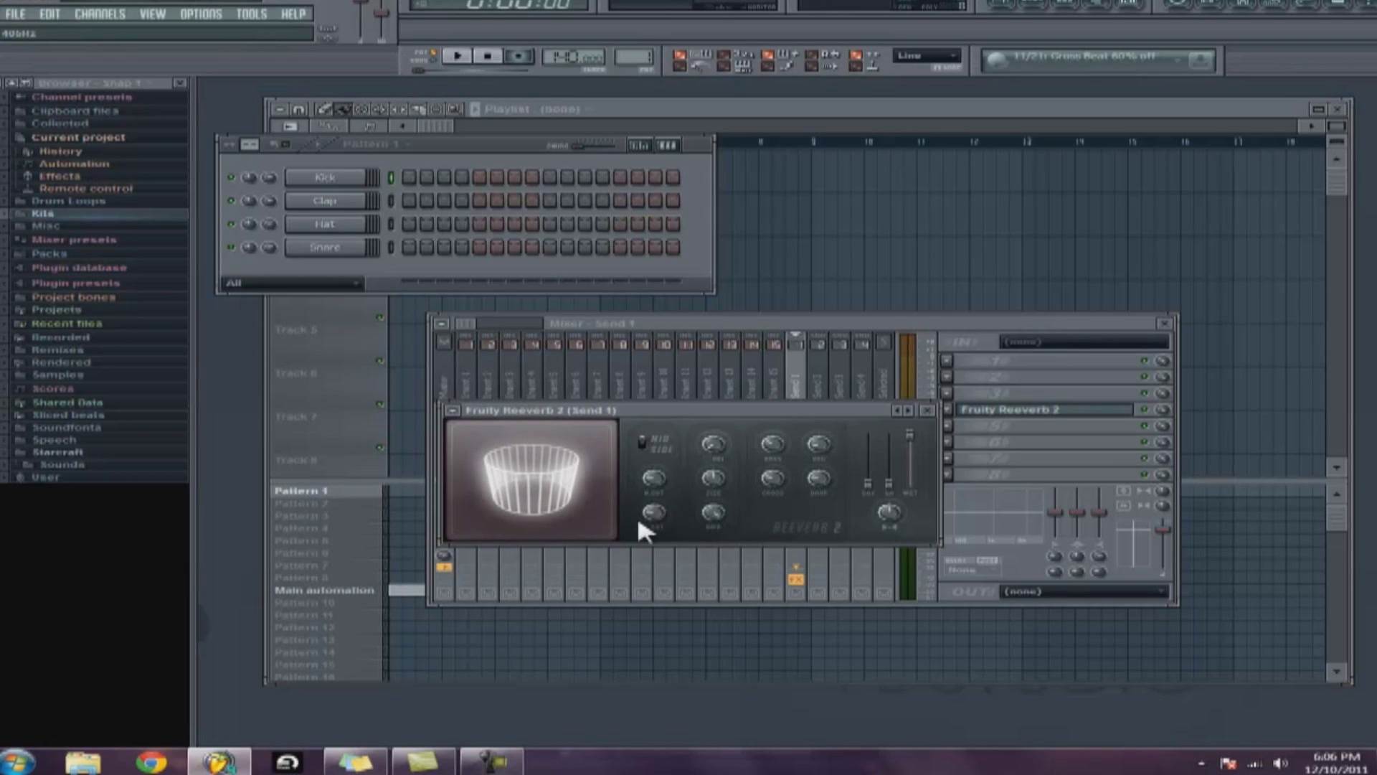
pyautogui.scroll(-1, 657, 515)
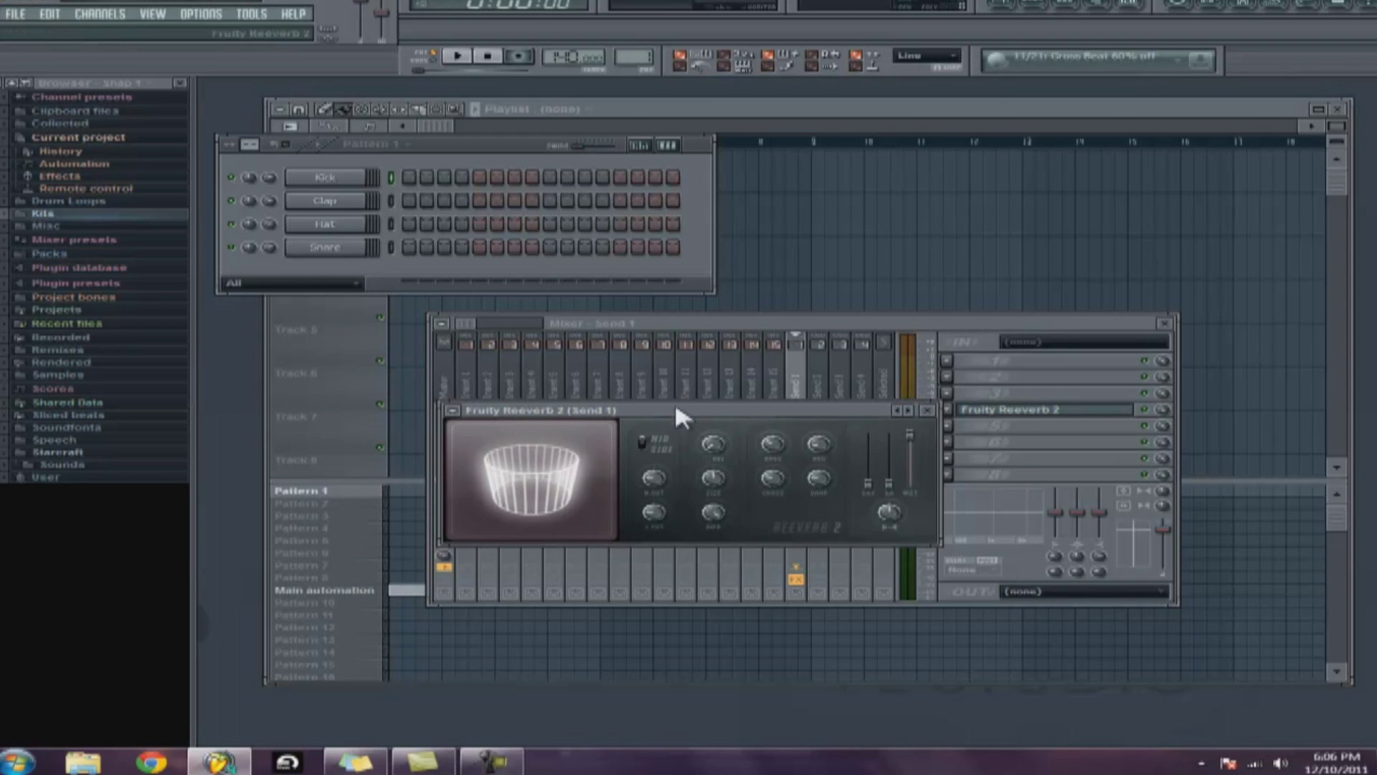
# Step: Fine-tune the high cut frequency and the predelay time of Fruity Reeverb 2 on Send 1
pyautogui.moveTo(677, 410); pyautogui.dragTo(694, 392)
pyautogui.moveTo(677, 452)
pyautogui.mouseDown()
pyautogui.moveTo(686, 441)
pyautogui.moveTo(673, 449)
pyautogui.mouseUp()
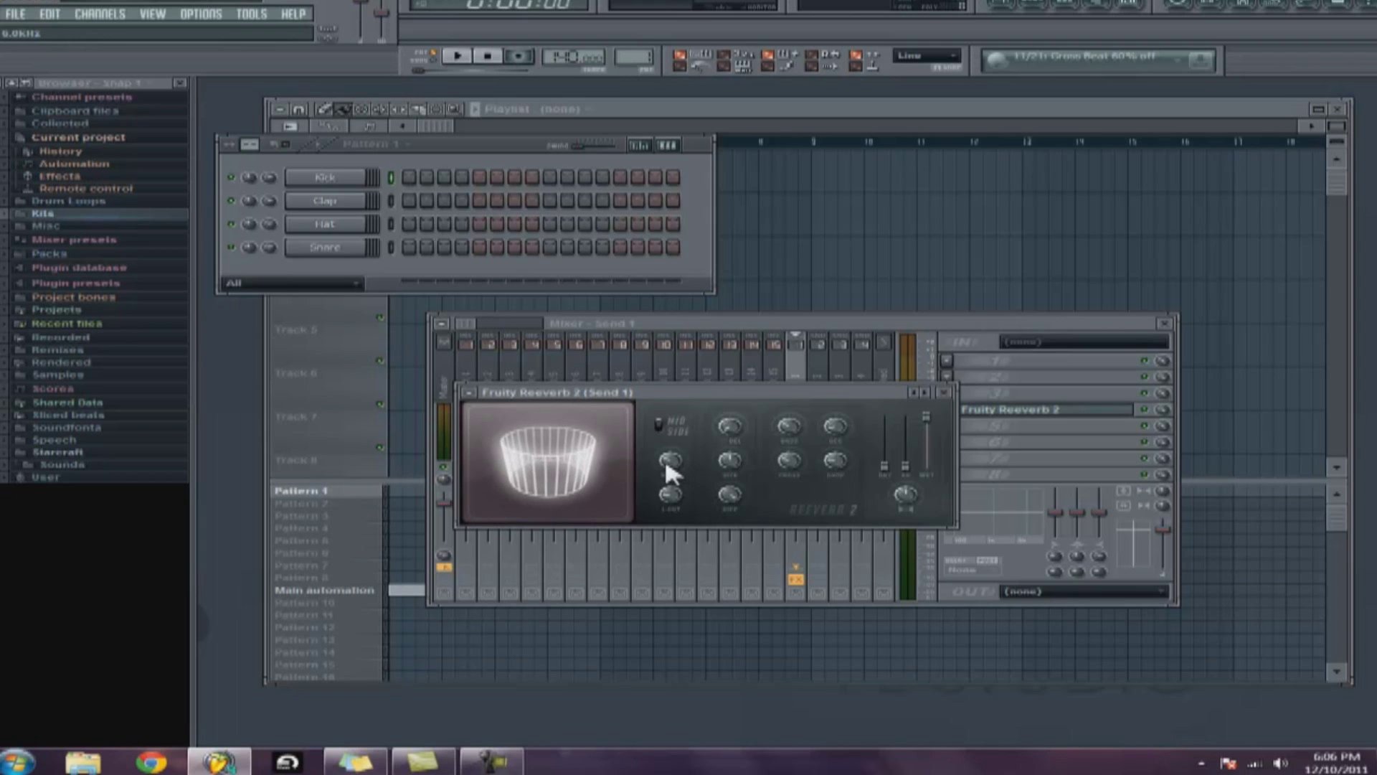
pyautogui.moveTo(671, 391); pyautogui.dragTo(647, 372)
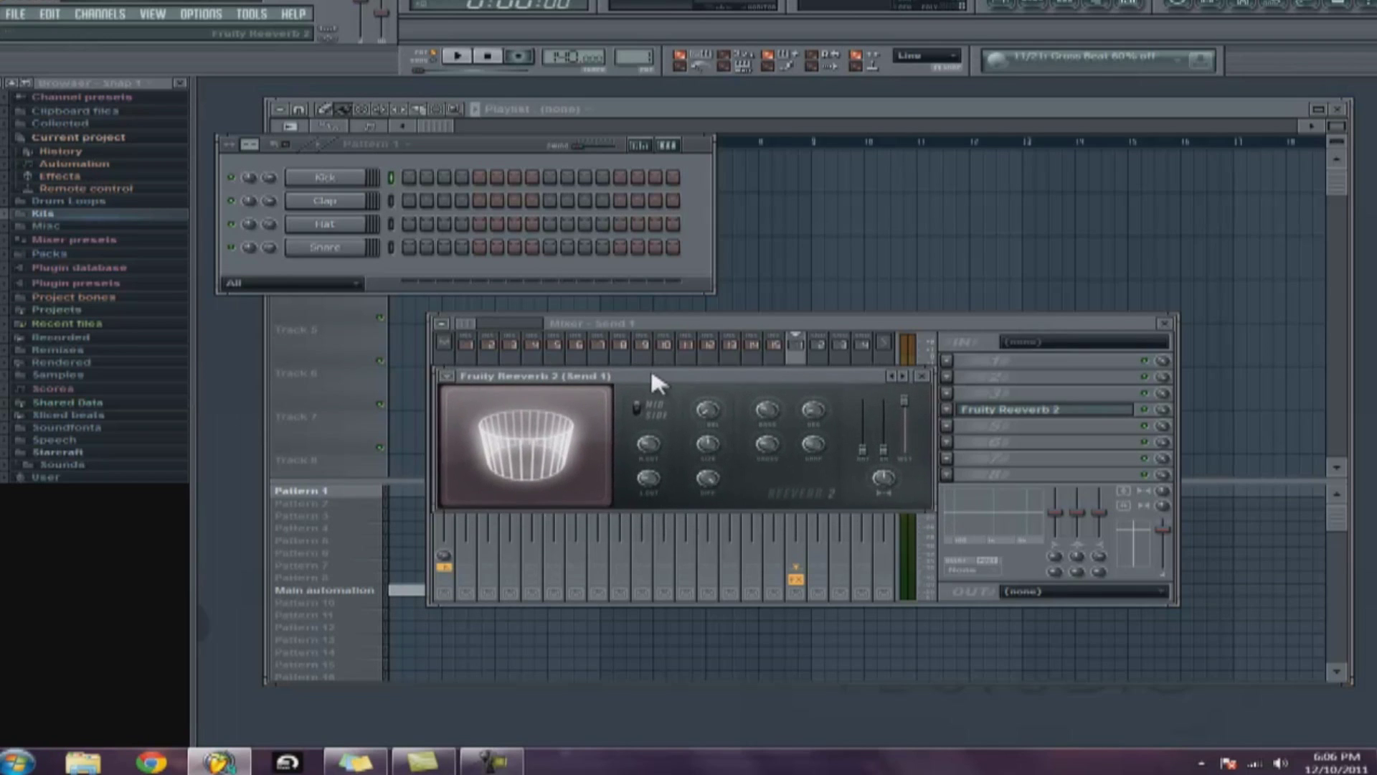
pyautogui.moveTo(651, 439)
pyautogui.mouseDown()
pyautogui.moveTo(650, 471)
pyautogui.moveTo(643, 443)
pyautogui.moveTo(643, 460)
pyautogui.mouseUp()
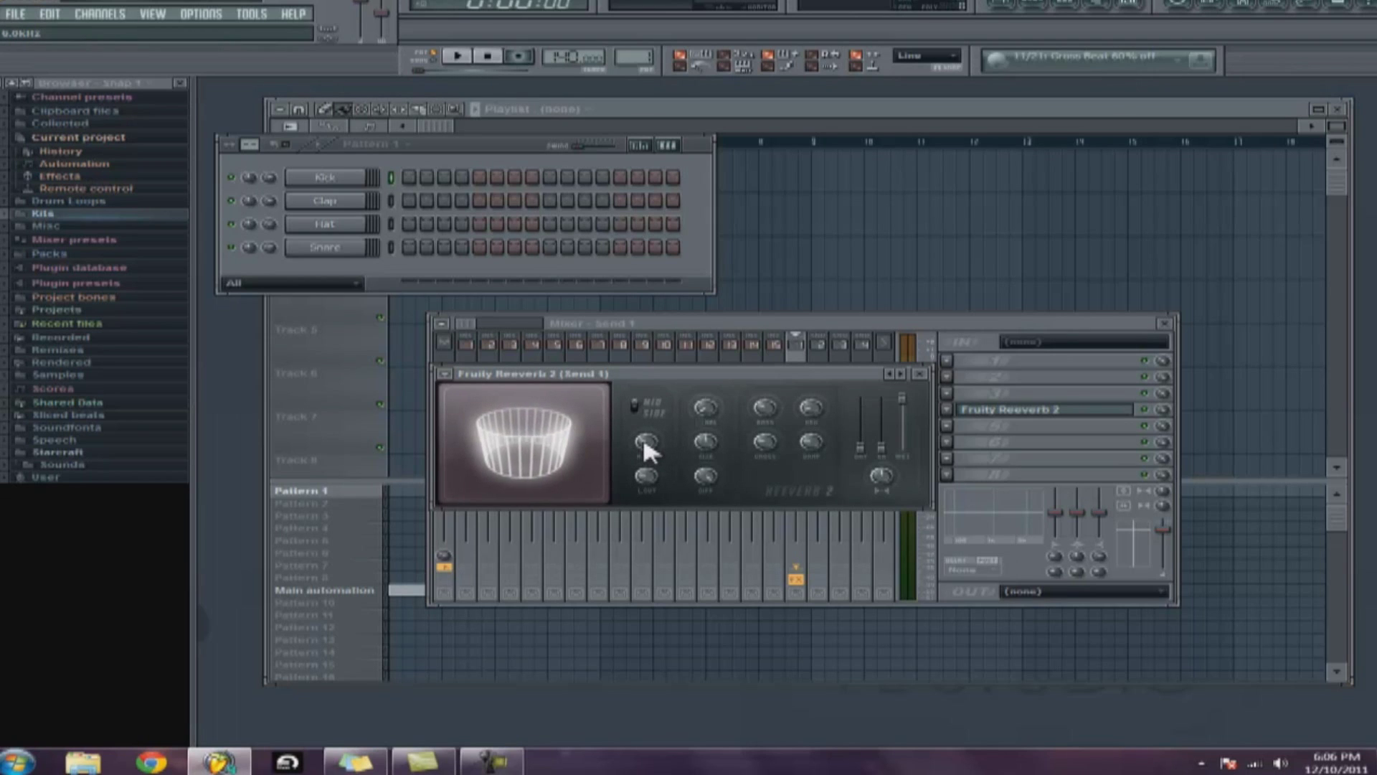
pyautogui.moveTo(715, 403)
pyautogui.mouseDown()
pyautogui.moveTo(703, 409)
pyautogui.moveTo(719, 428)
pyautogui.moveTo(707, 409)
pyautogui.mouseUp()
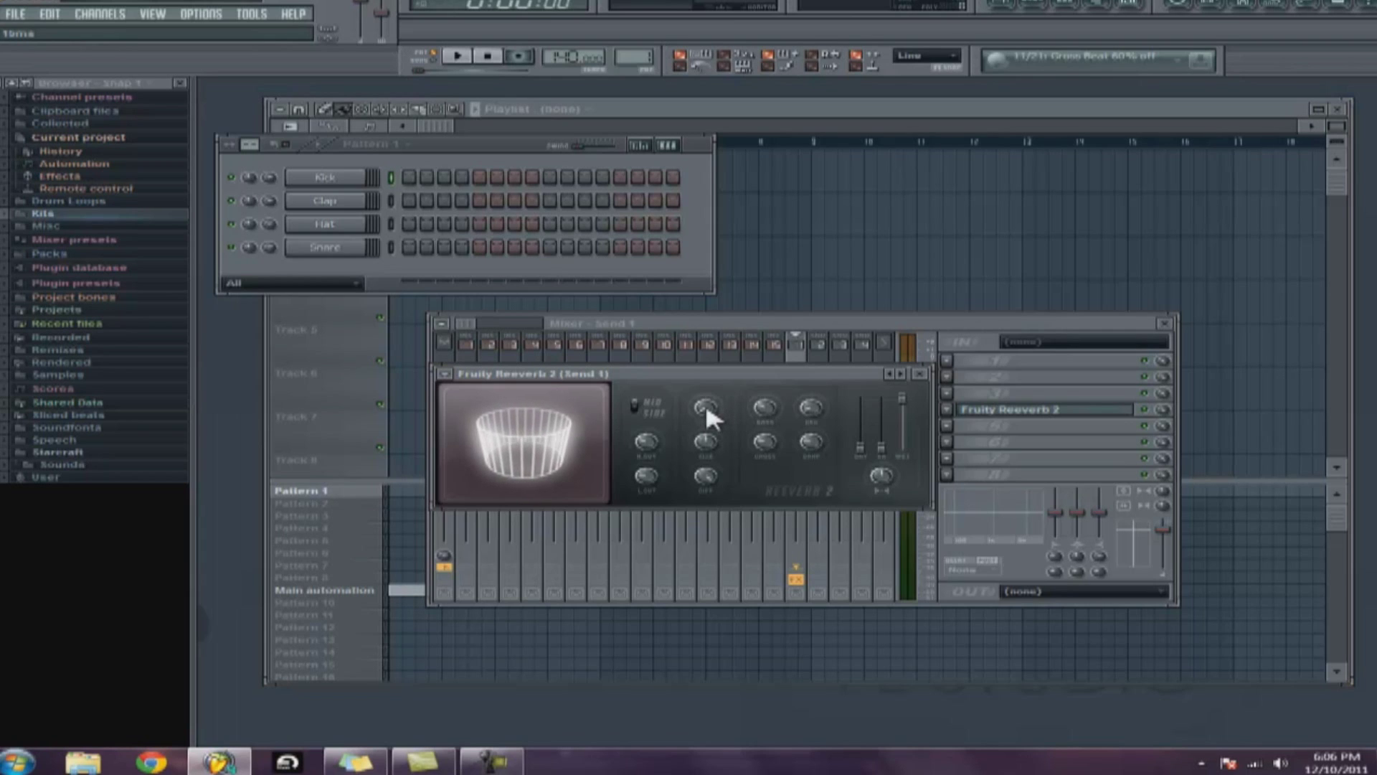
pyautogui.moveTo(706, 408); pyautogui.dragTo(700, 399)
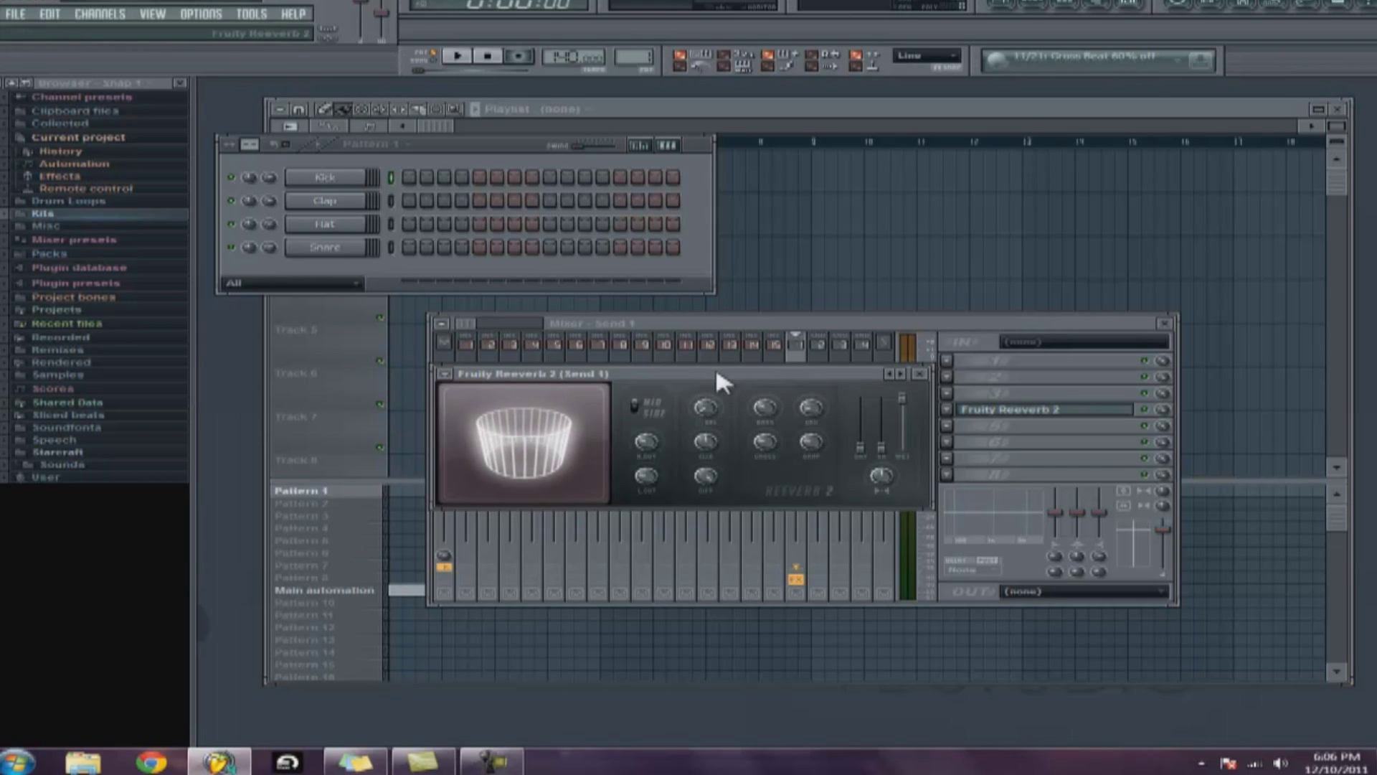
# Step: Try larger and smaller room sizes in Fruity Reeverb 2 and leave the room size at about 70
pyautogui.moveTo(716, 372); pyautogui.dragTo(725, 360)
pyautogui.scroll(1, 717, 398)
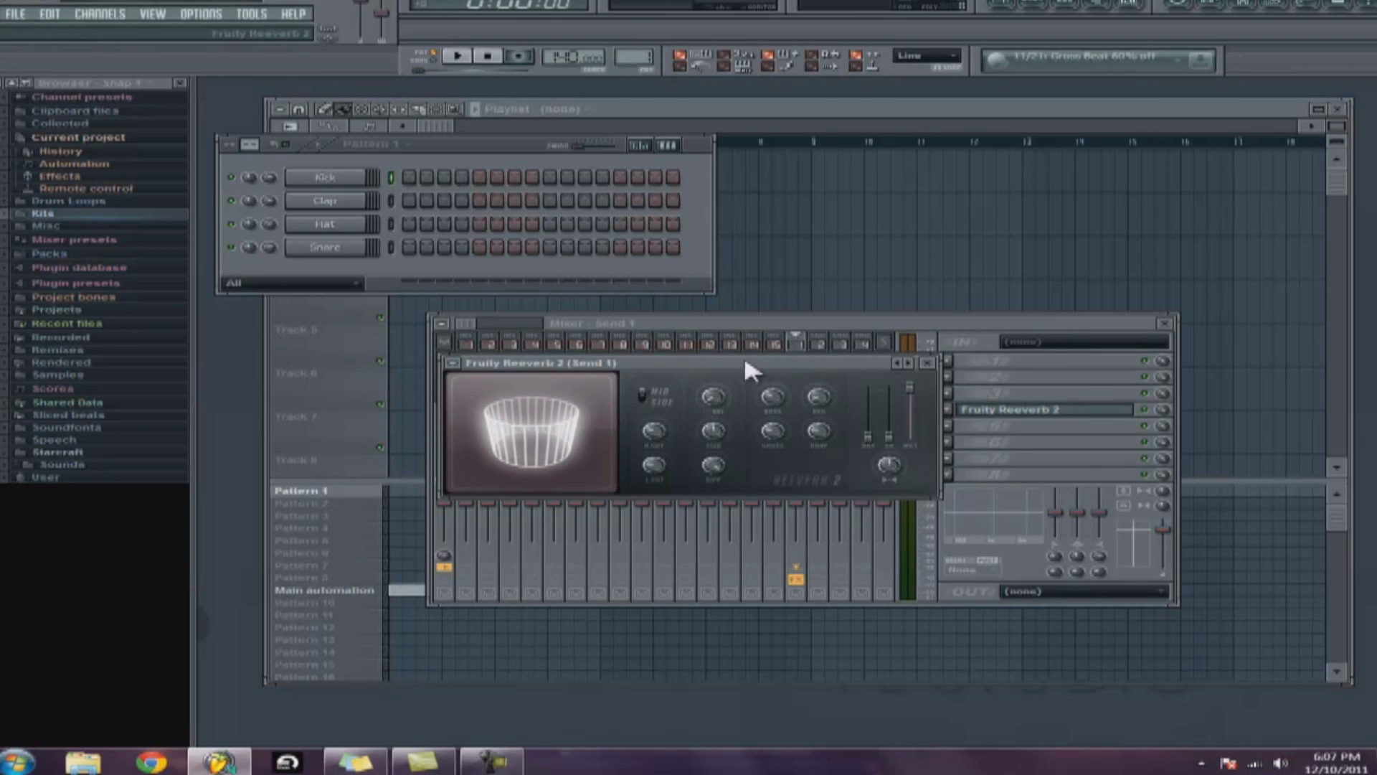
pyautogui.moveTo(727, 364); pyautogui.dragTo(746, 362)
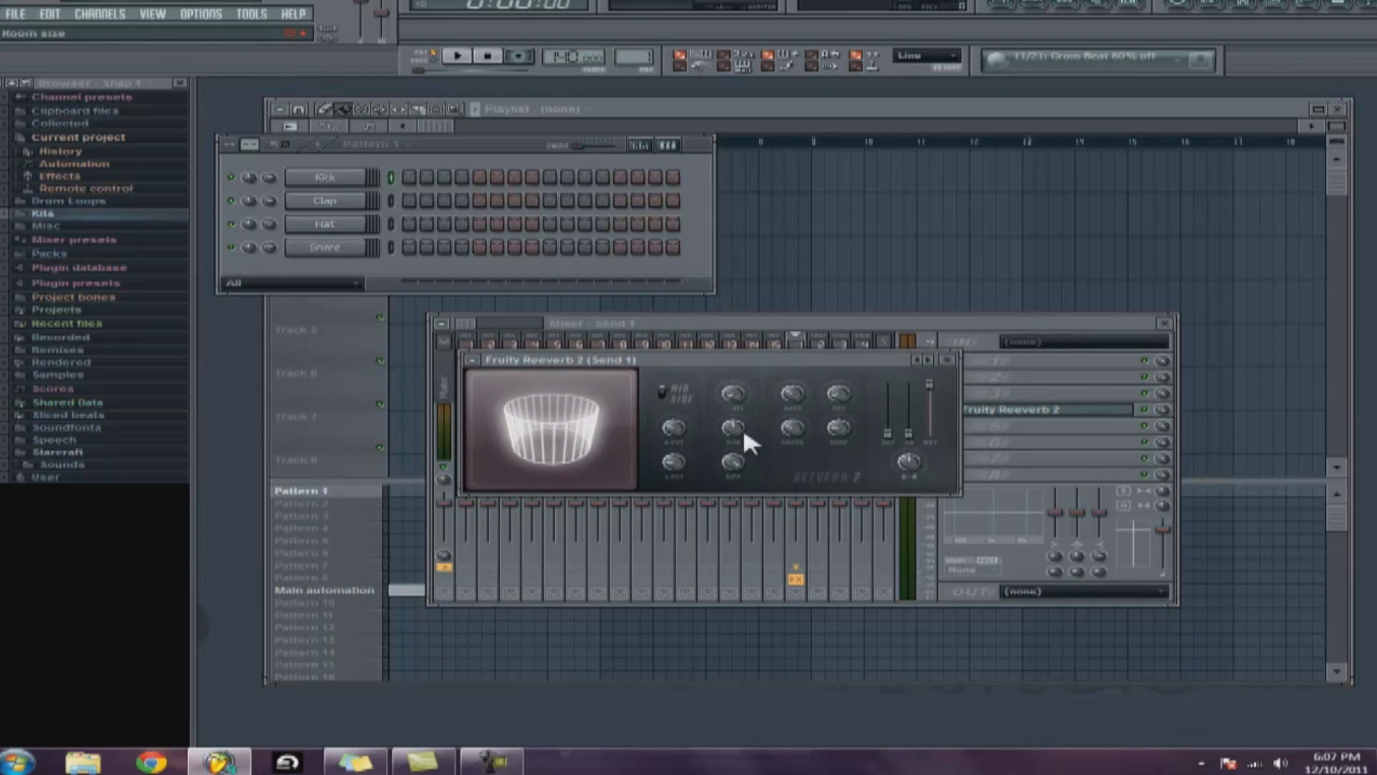
pyautogui.scroll(4, 733, 428)
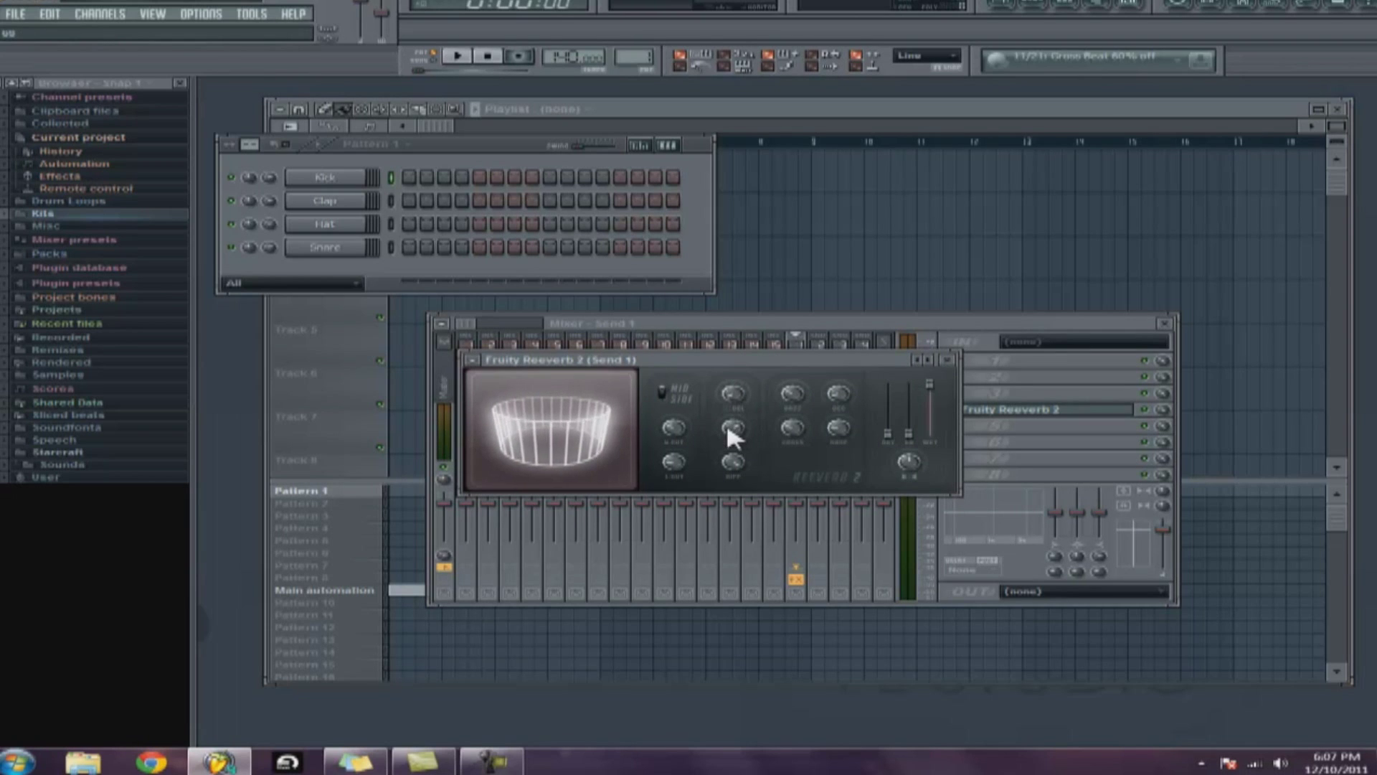
pyautogui.scroll(-3, 731, 426)
pyautogui.scroll(-2, 730, 429)
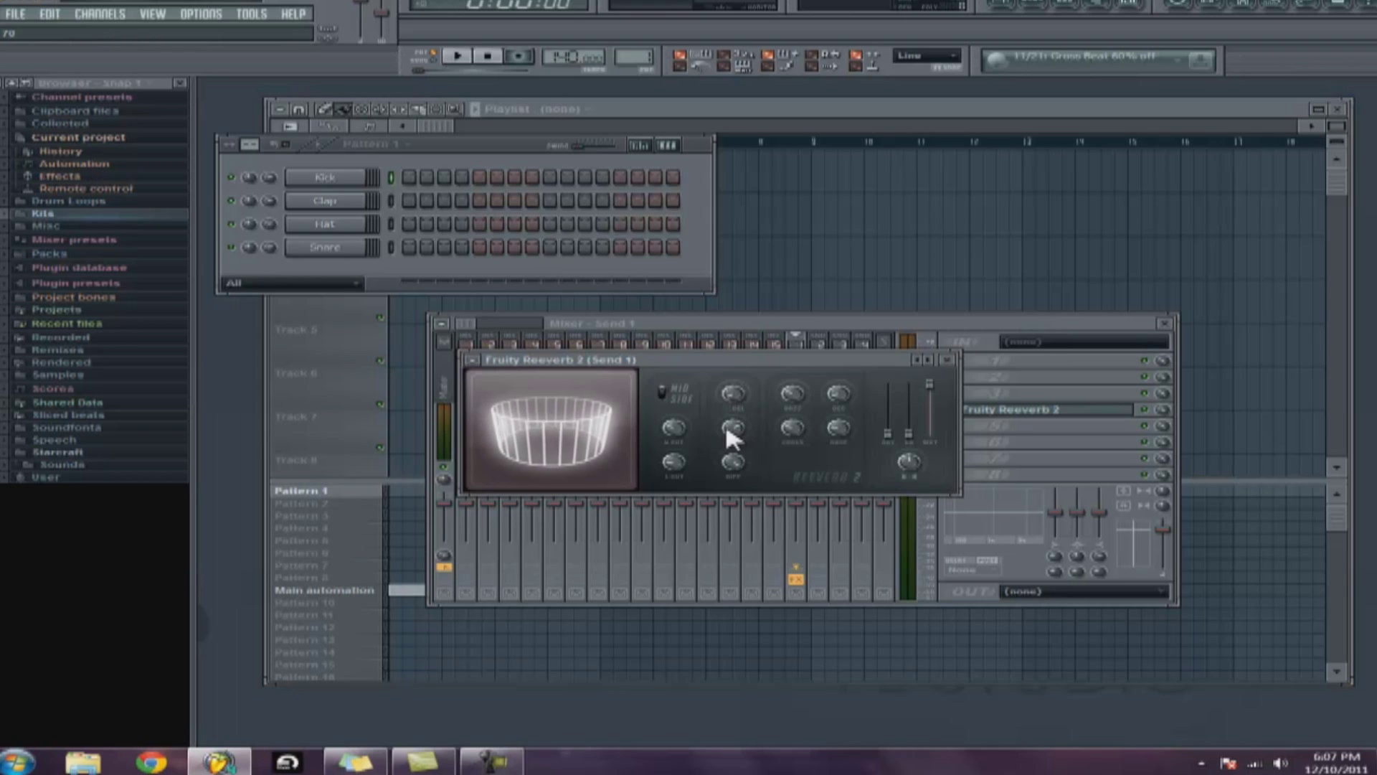
pyautogui.scroll(3, 730, 429)
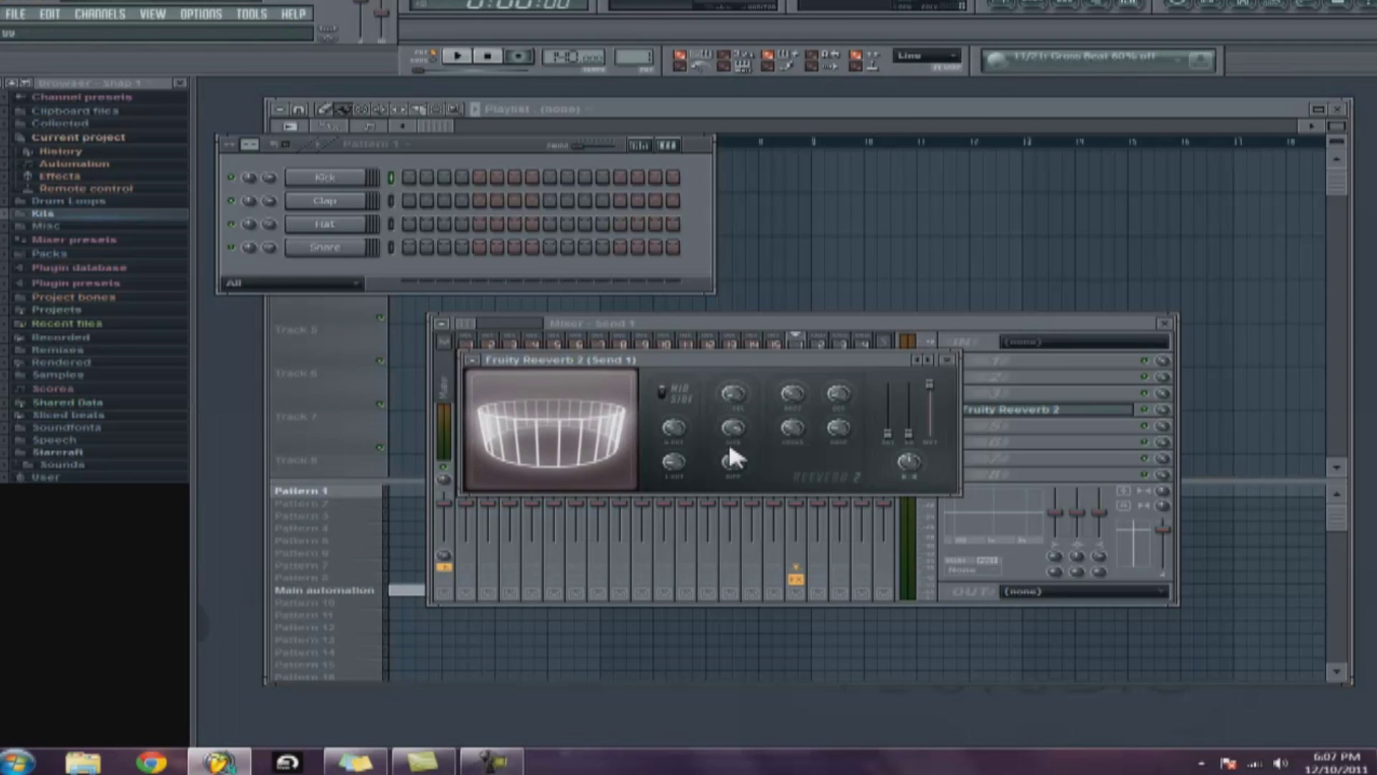
pyautogui.scroll(-3, 735, 431)
pyautogui.scroll(3, 735, 423)
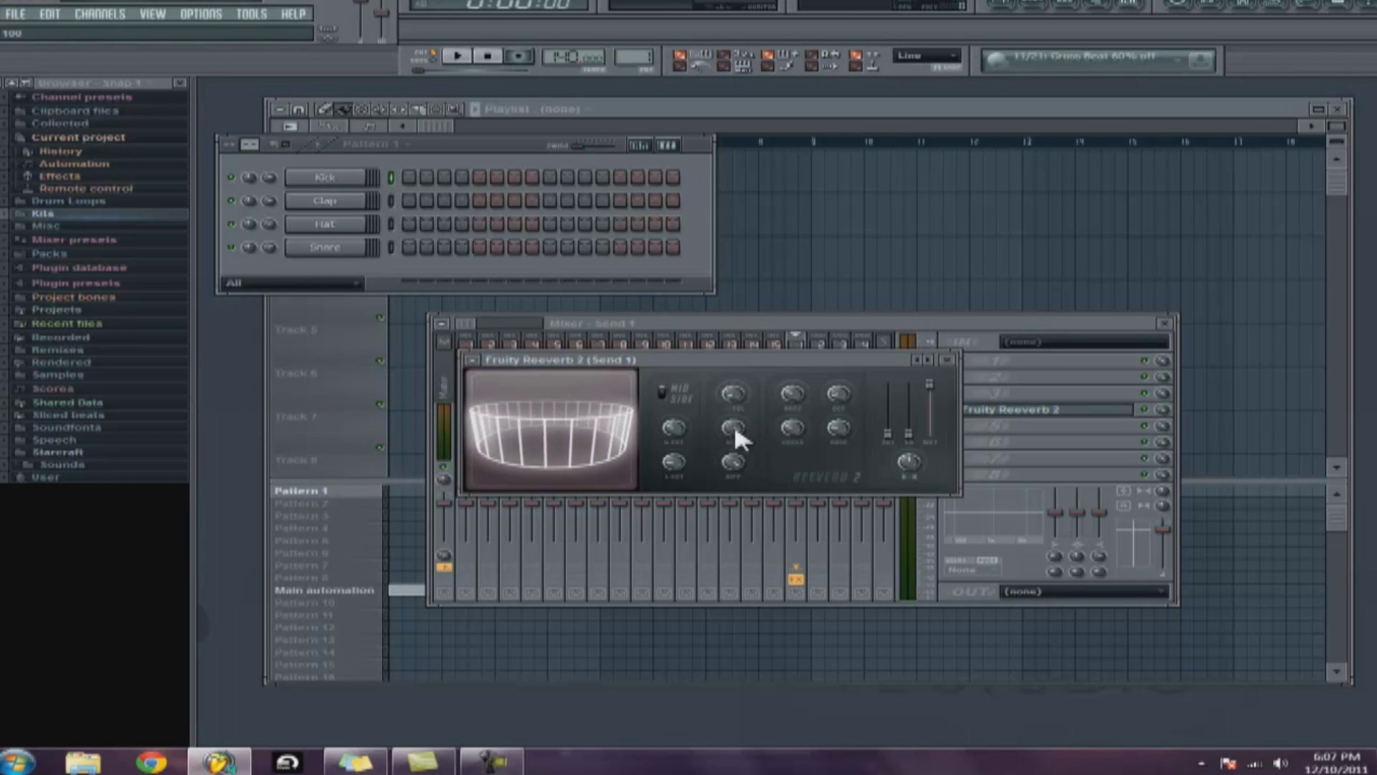
pyautogui.scroll(-2, 732, 437)
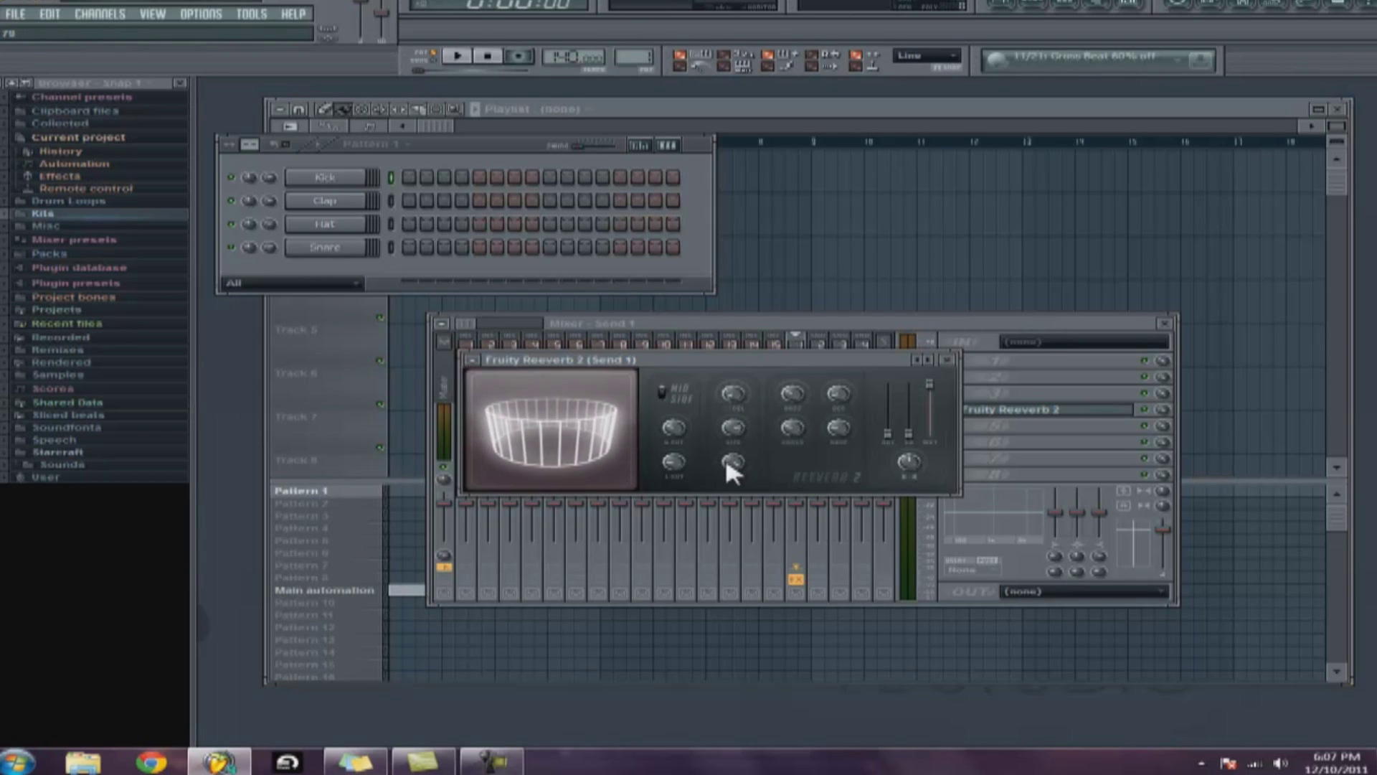
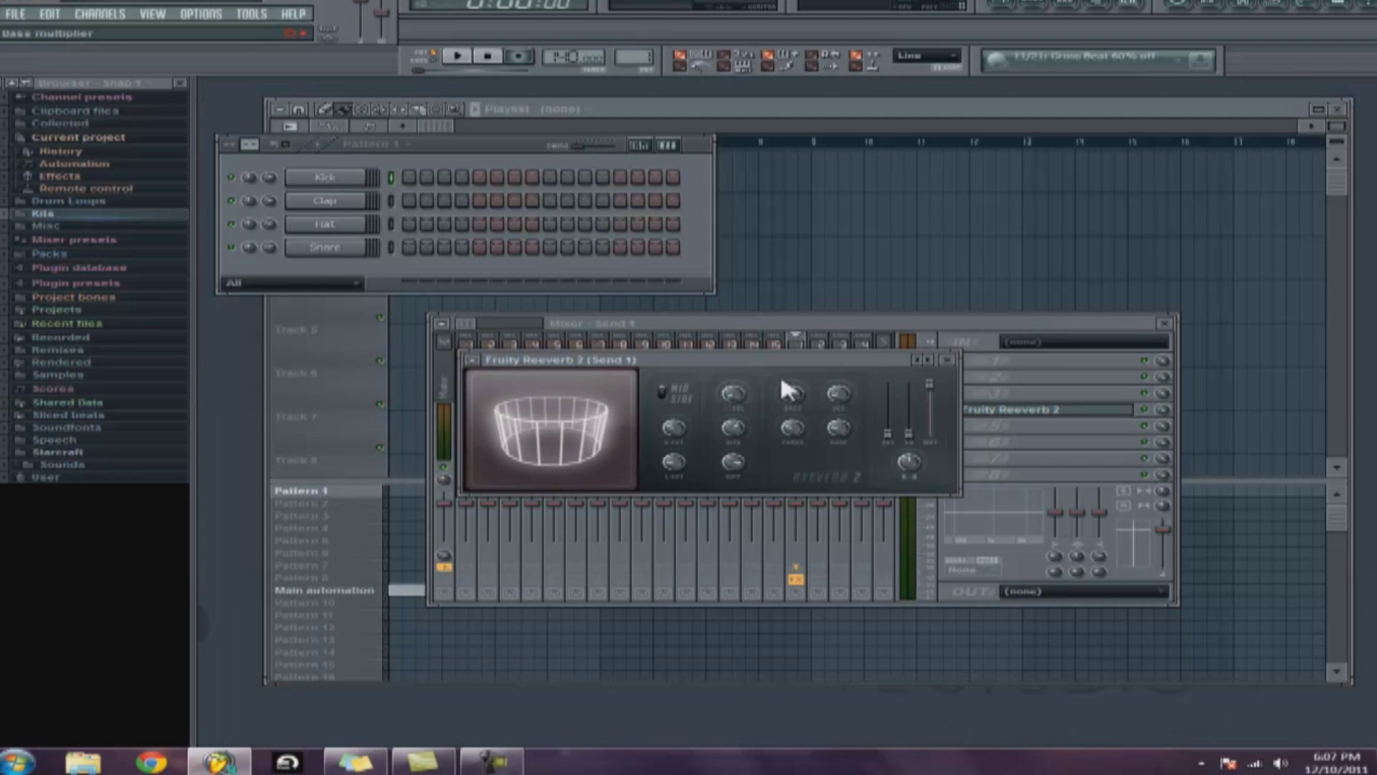
# Step: Adjust the bass multiplier of Fruity Reeverb 2 to 100% and fine-tune its bass crossover frequency
pyautogui.moveTo(791, 392); pyautogui.dragTo(796, 394)
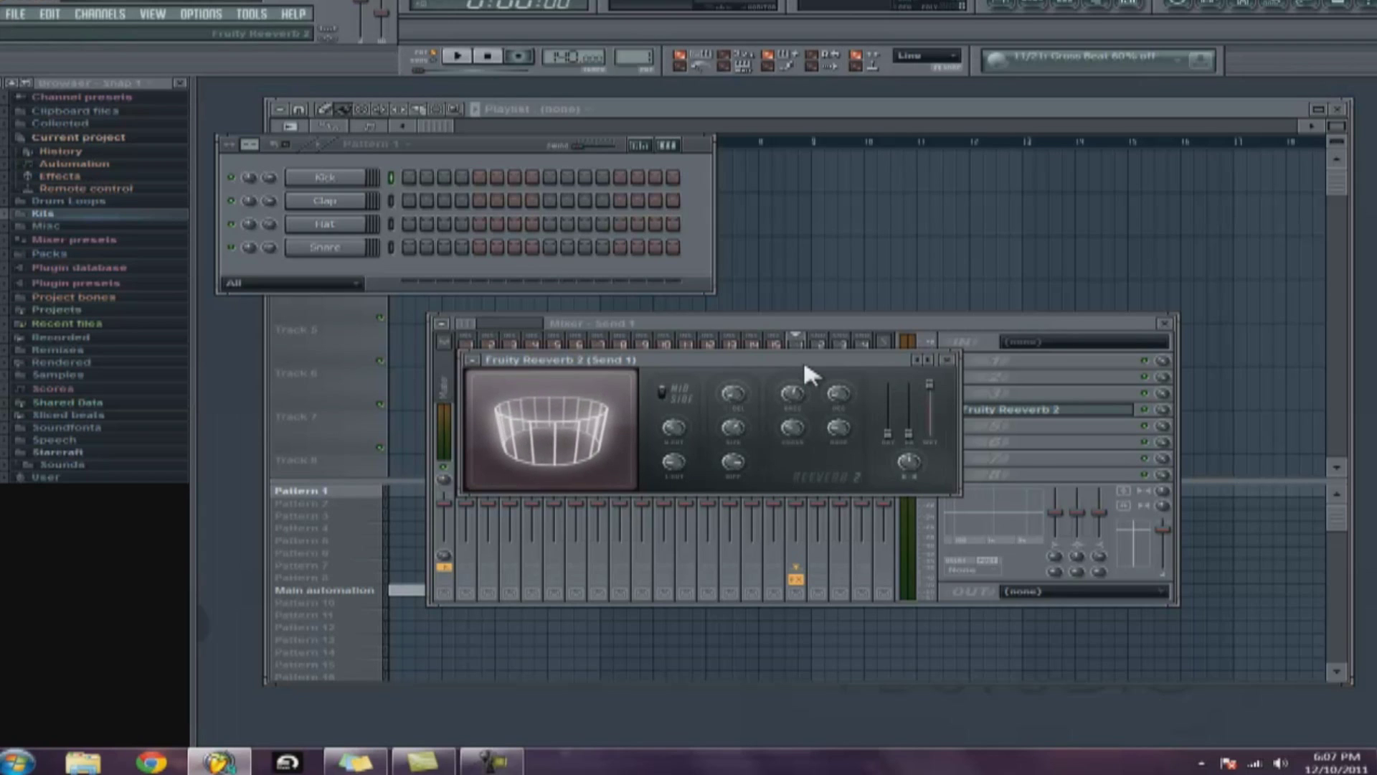
pyautogui.moveTo(802, 400); pyautogui.dragTo(804, 398)
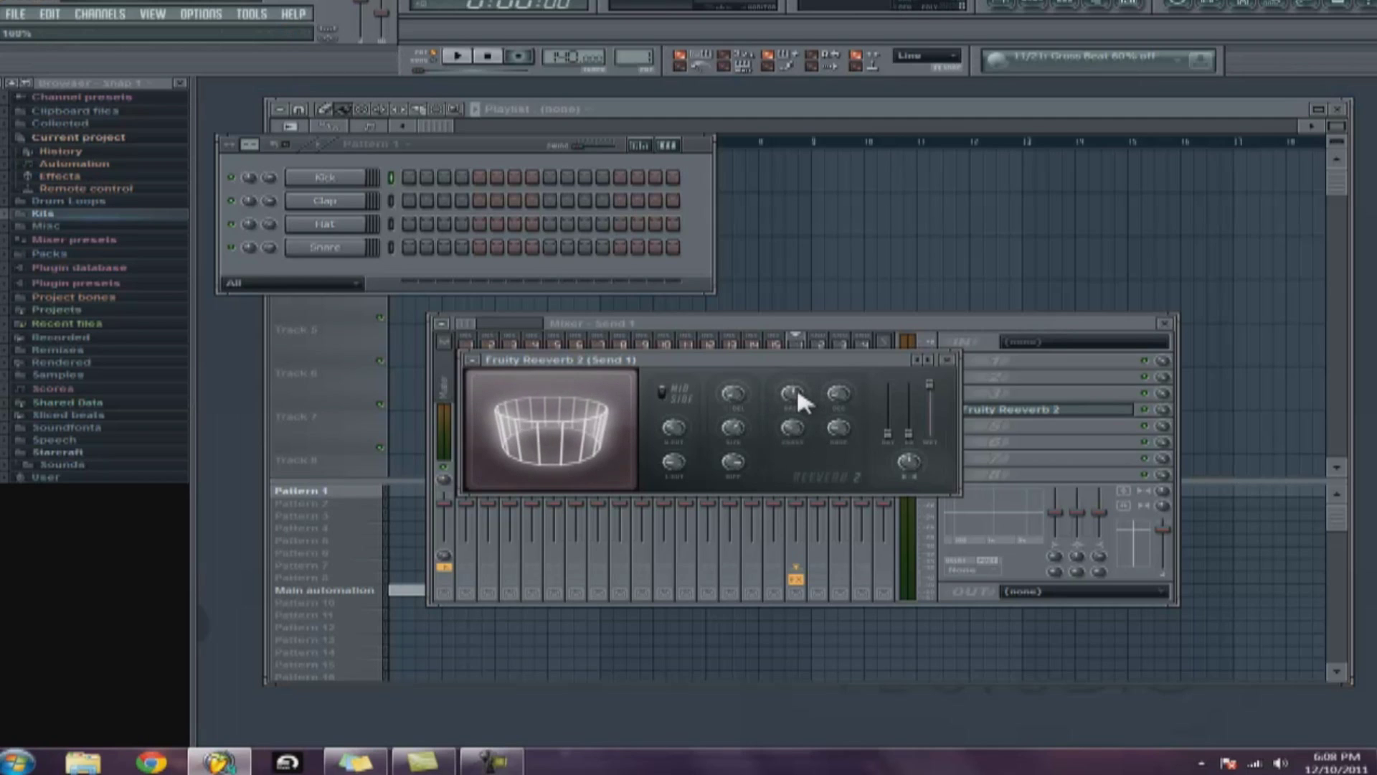
pyautogui.moveTo(786, 422); pyautogui.dragTo(803, 423)
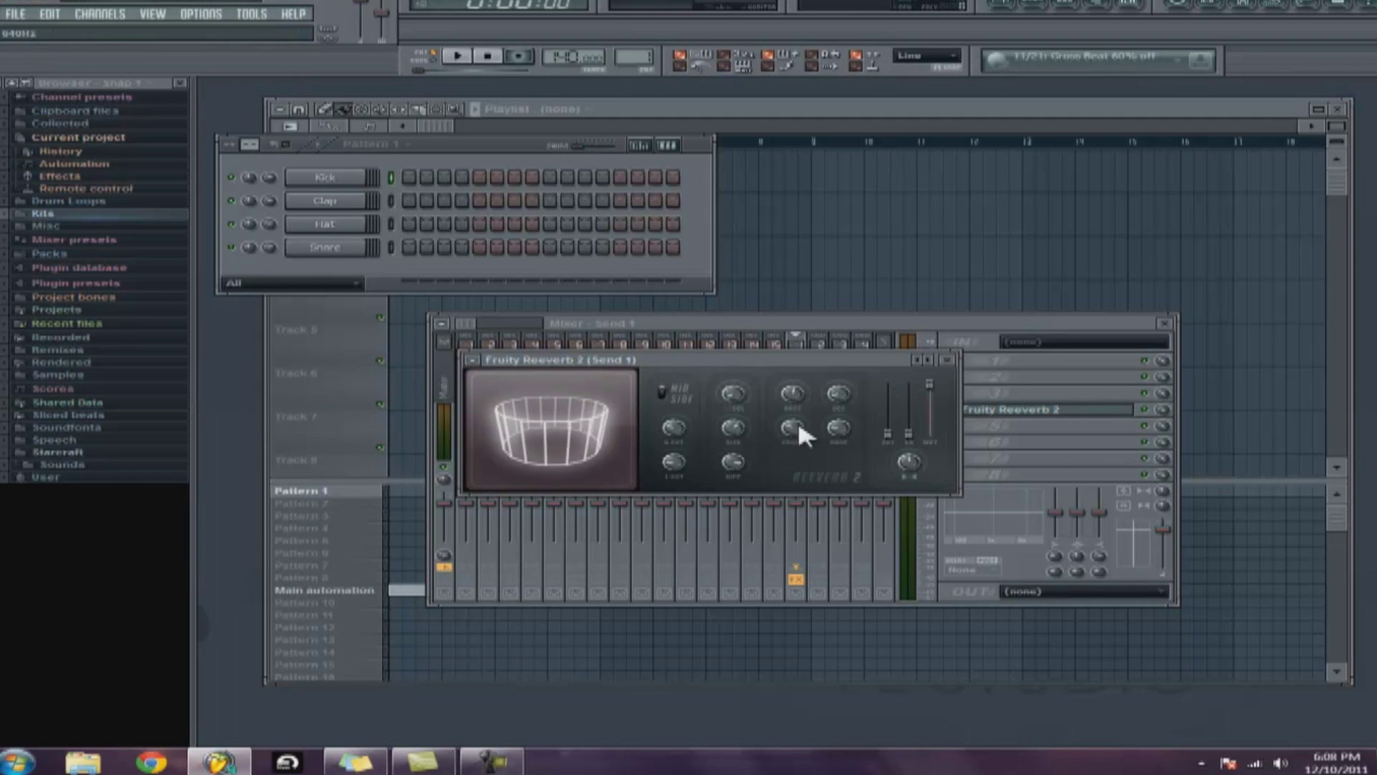
# Step: Set the decay of Fruity Reeverb 2 to 1.7 sec, try its high damping and stereo separation controls, and close the plugin
pyautogui.click(840, 392)
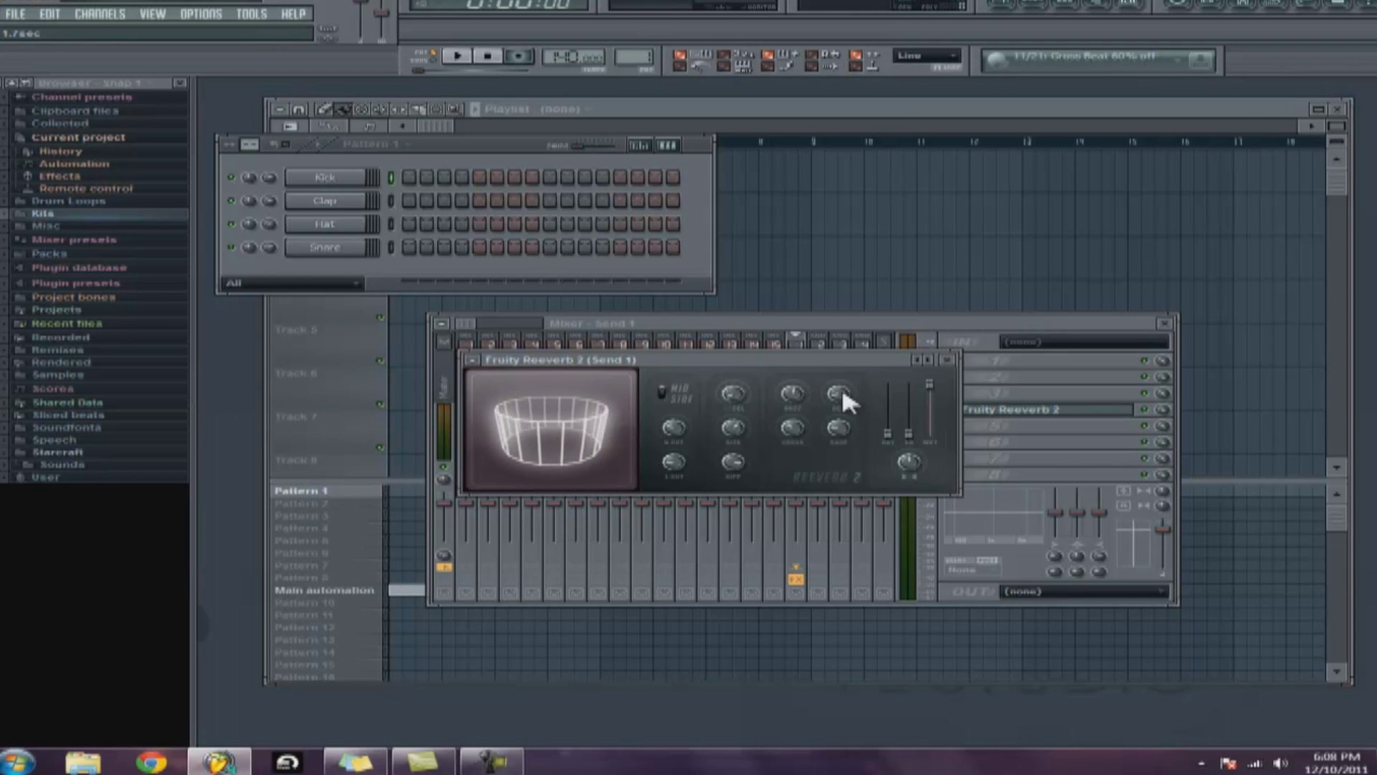
pyautogui.moveTo(843, 361); pyautogui.dragTo(840, 346)
pyautogui.click(842, 416)
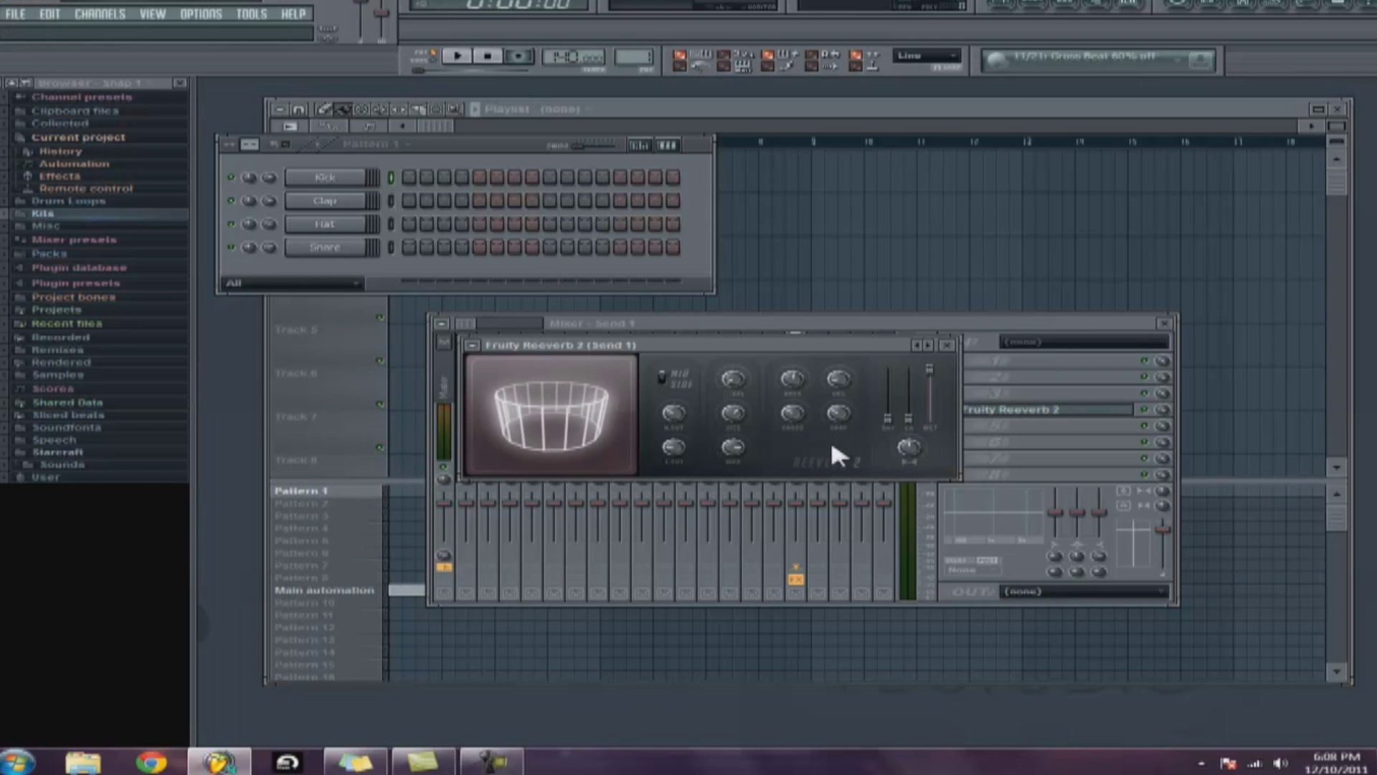
pyautogui.moveTo(878, 347); pyautogui.dragTo(858, 345)
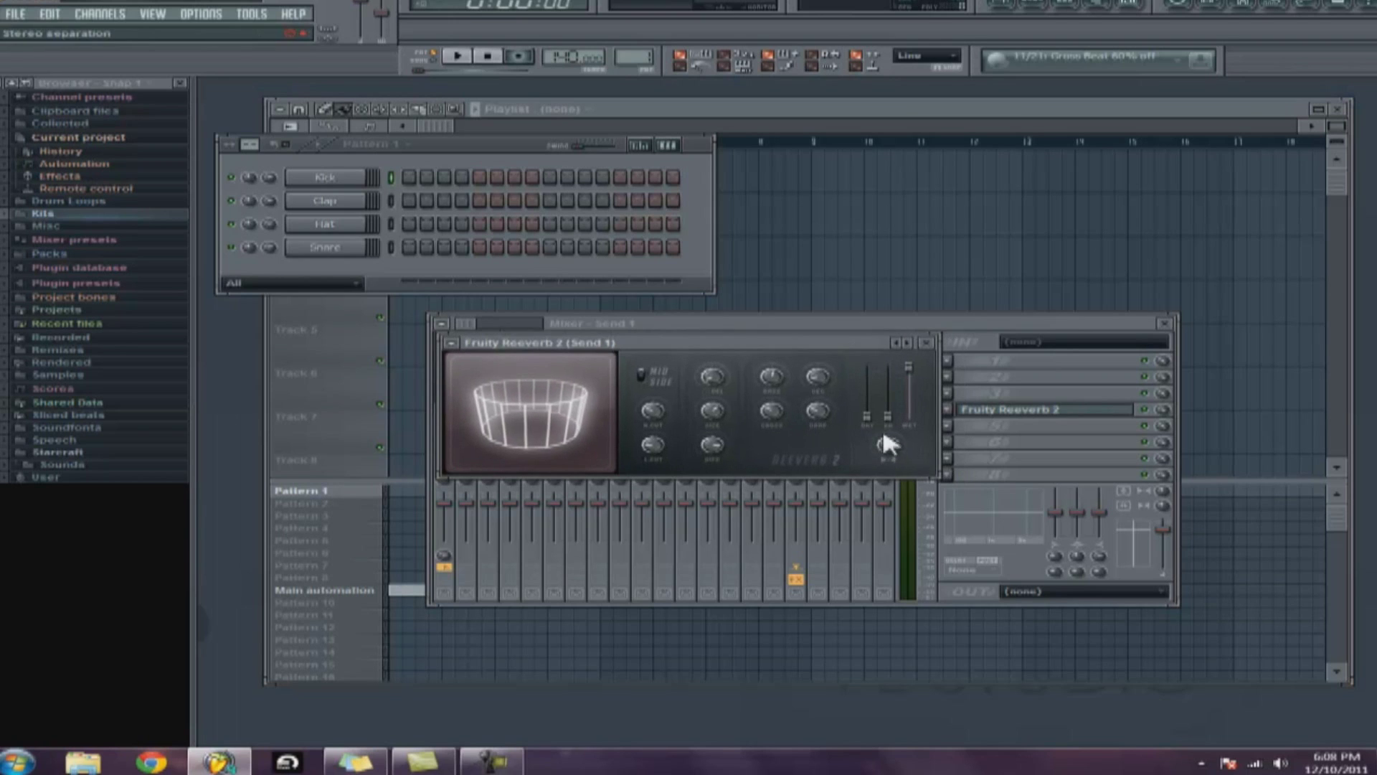
pyautogui.scroll(2, 886, 443)
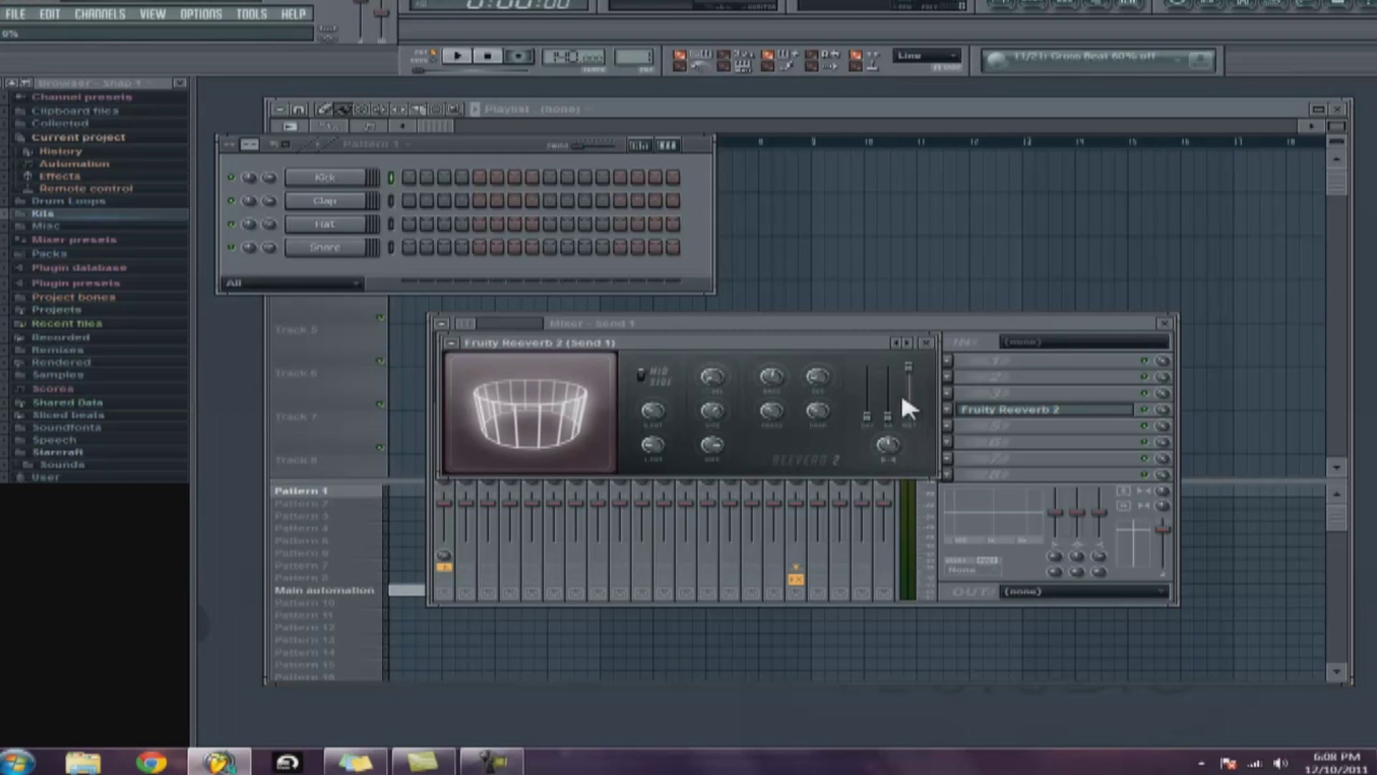
pyautogui.click(926, 343)
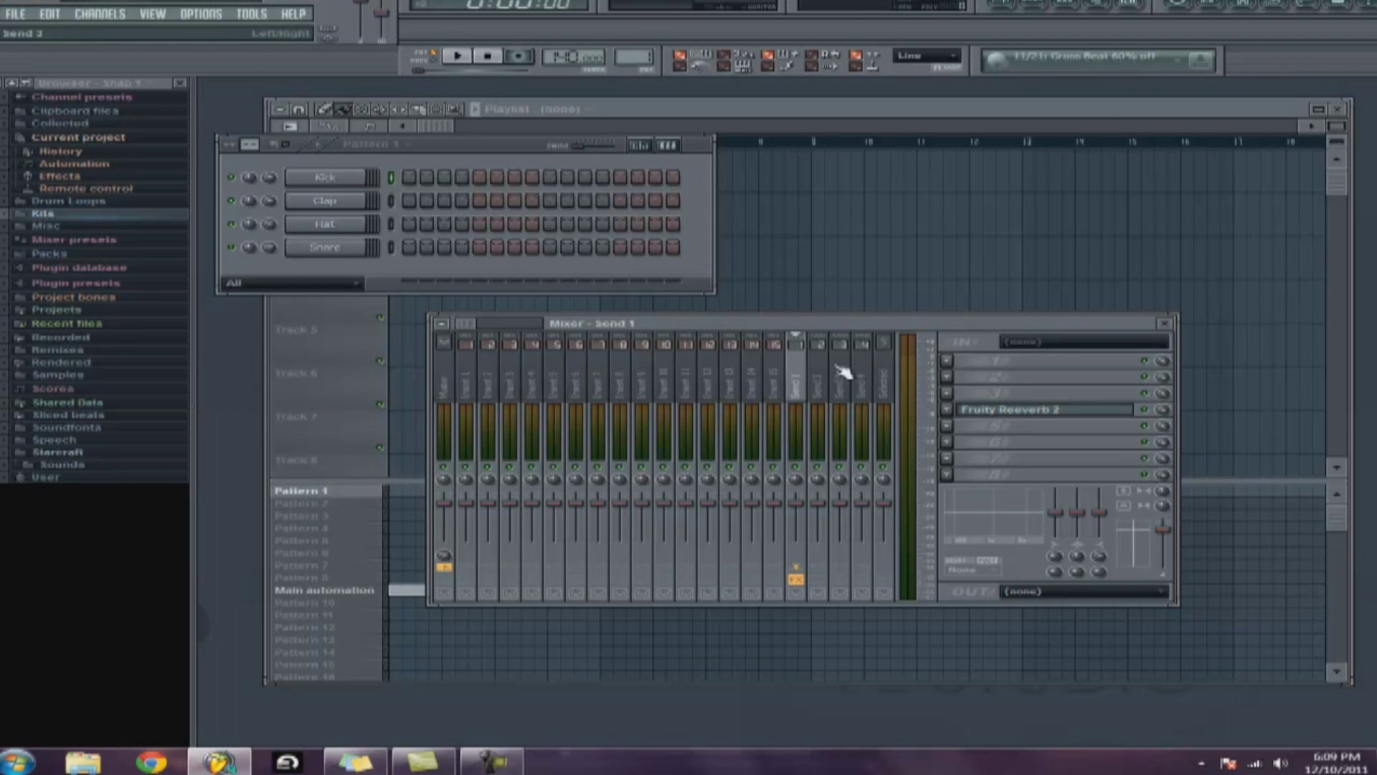
# Step: Load Fruity Delay 2 into effect slot 4 of the Send 2 mixer track and place its window above the mixer
pyautogui.click(817, 376)
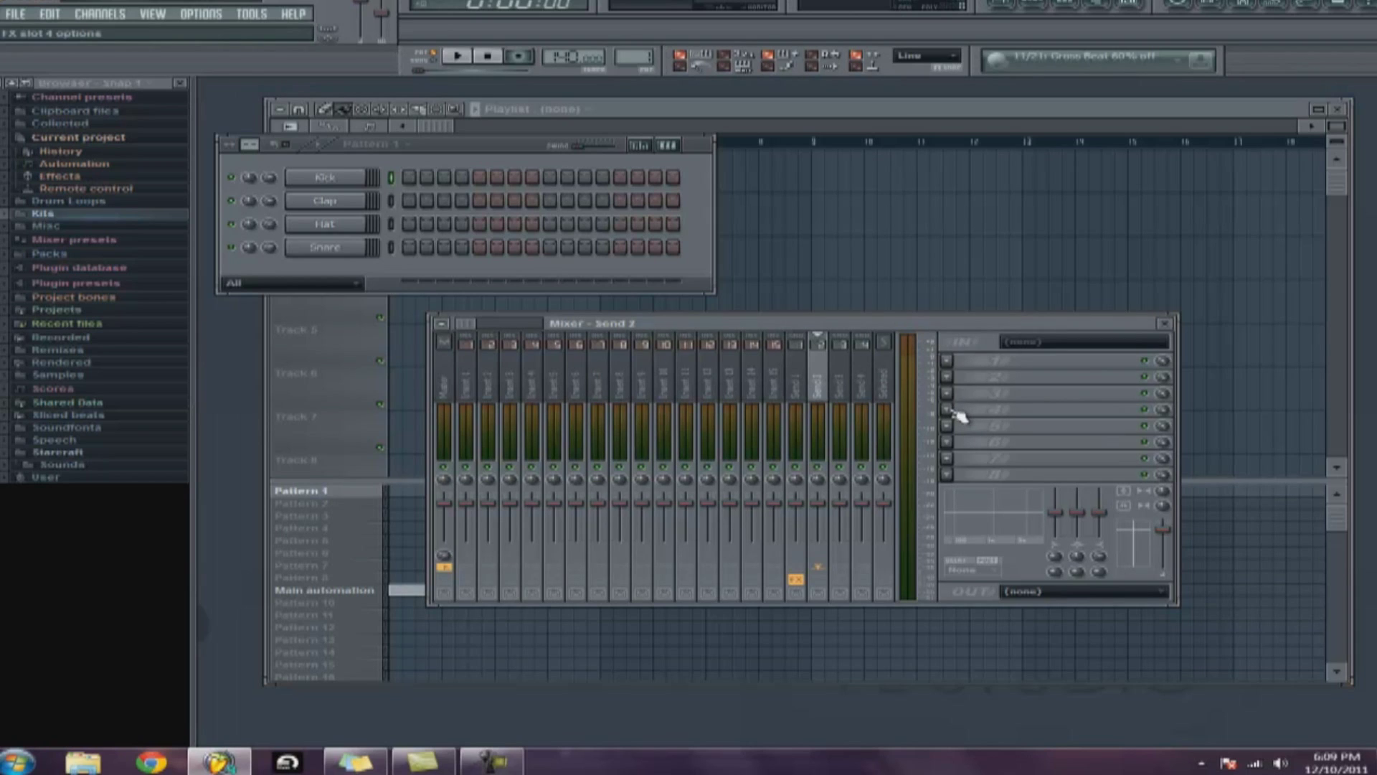
pyautogui.click(794, 387)
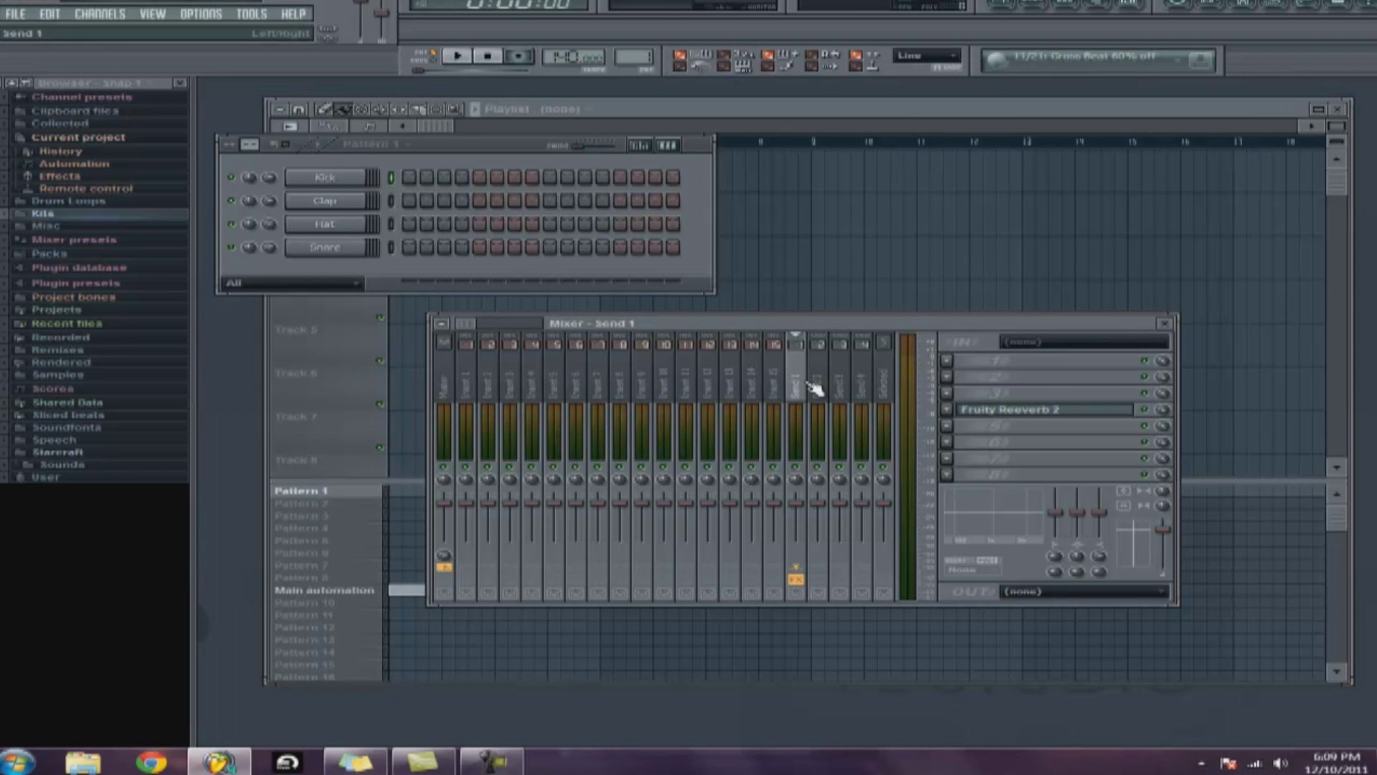
pyautogui.click(832, 393)
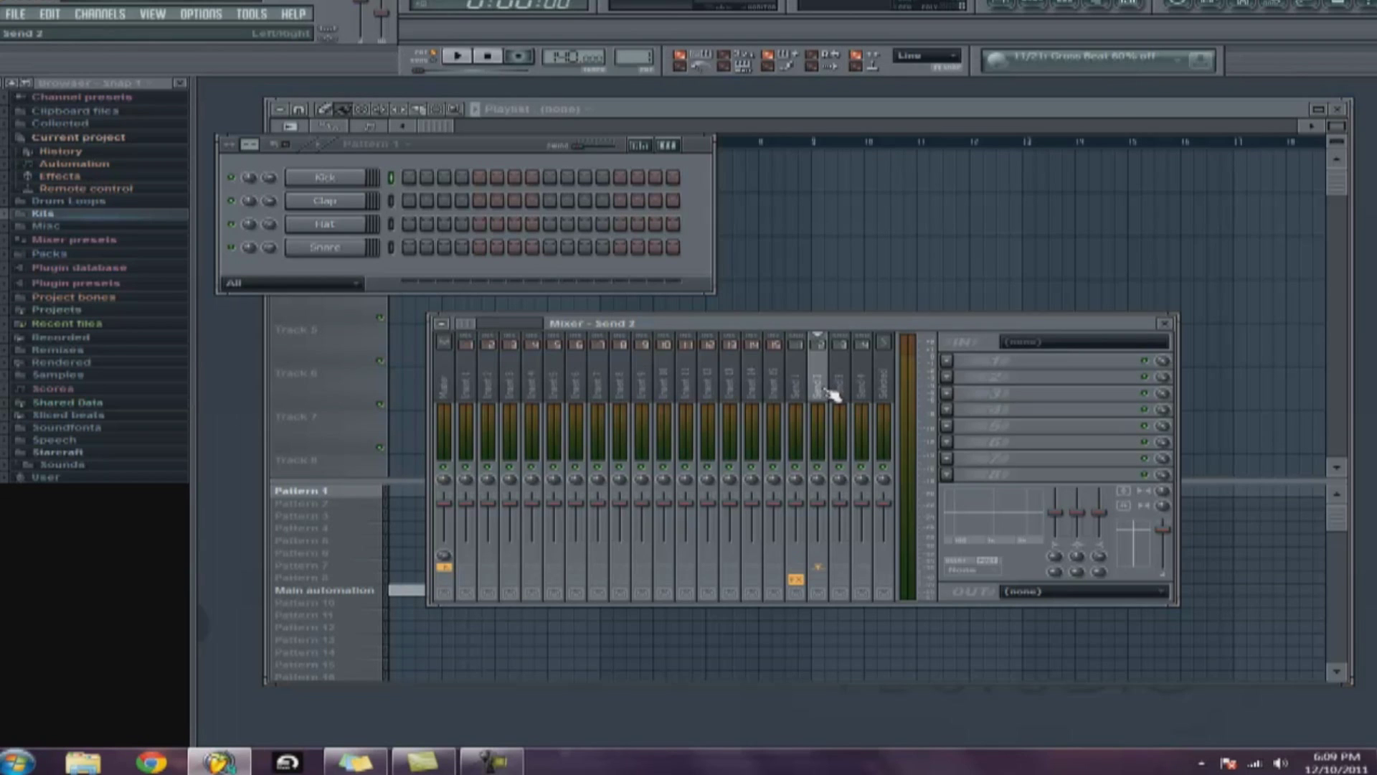
pyautogui.click(958, 423)
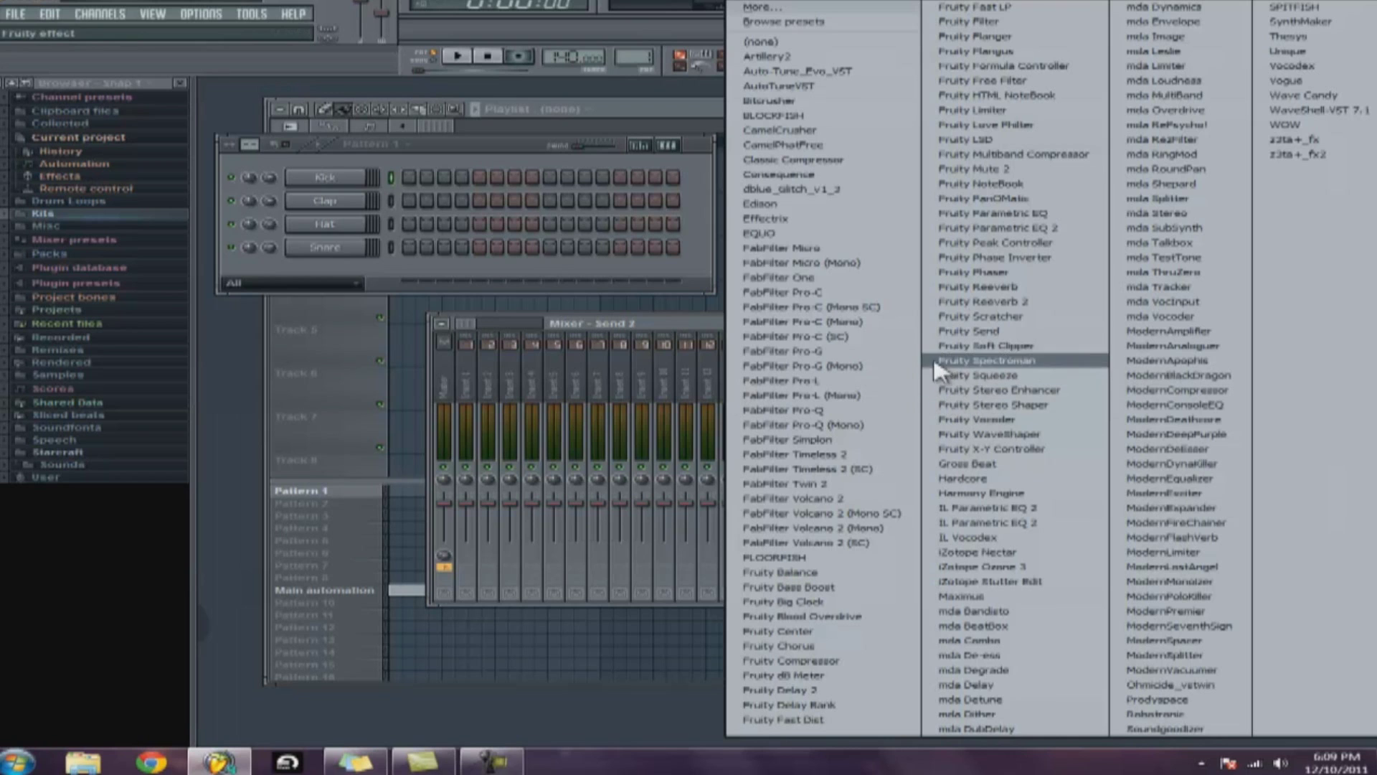
pyautogui.click(823, 689)
pyautogui.moveTo(613, 300); pyautogui.dragTo(997, 233)
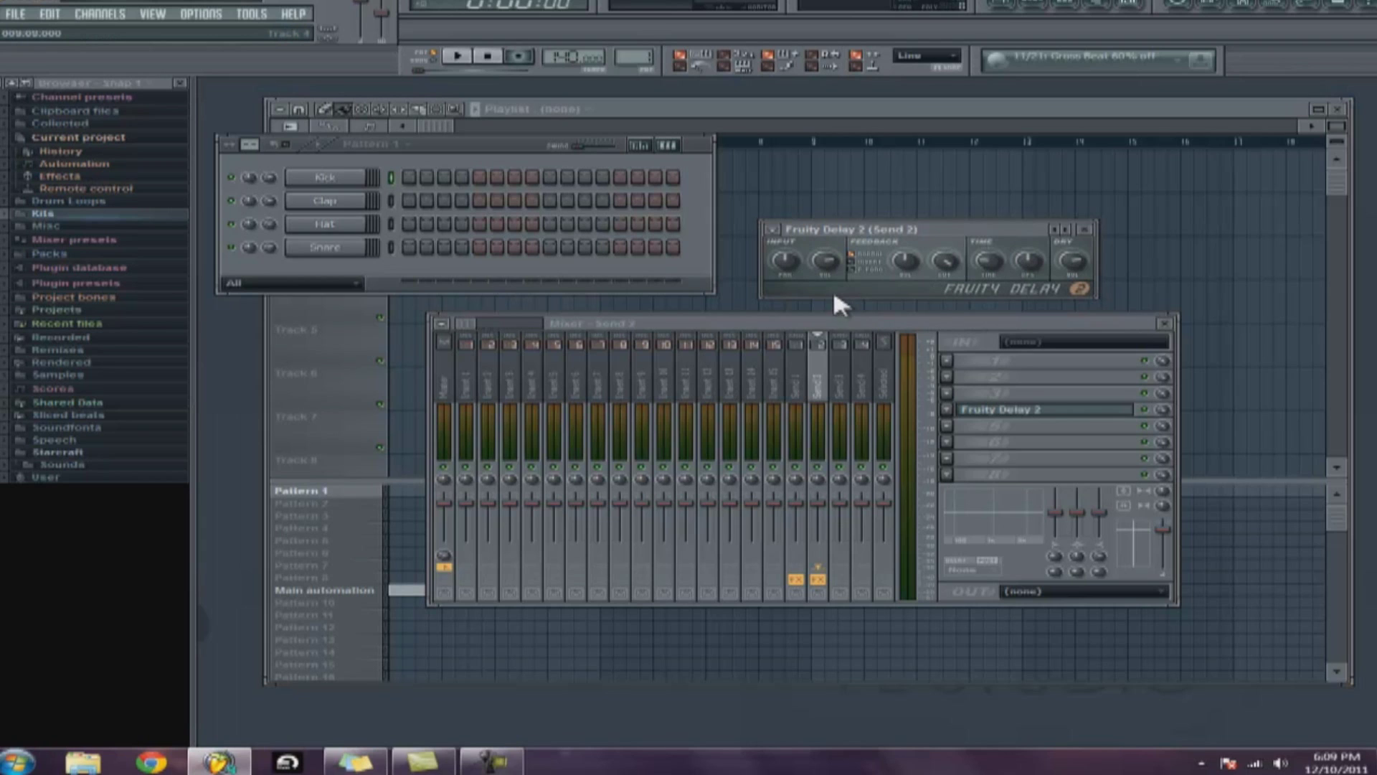
pyautogui.click(819, 376)
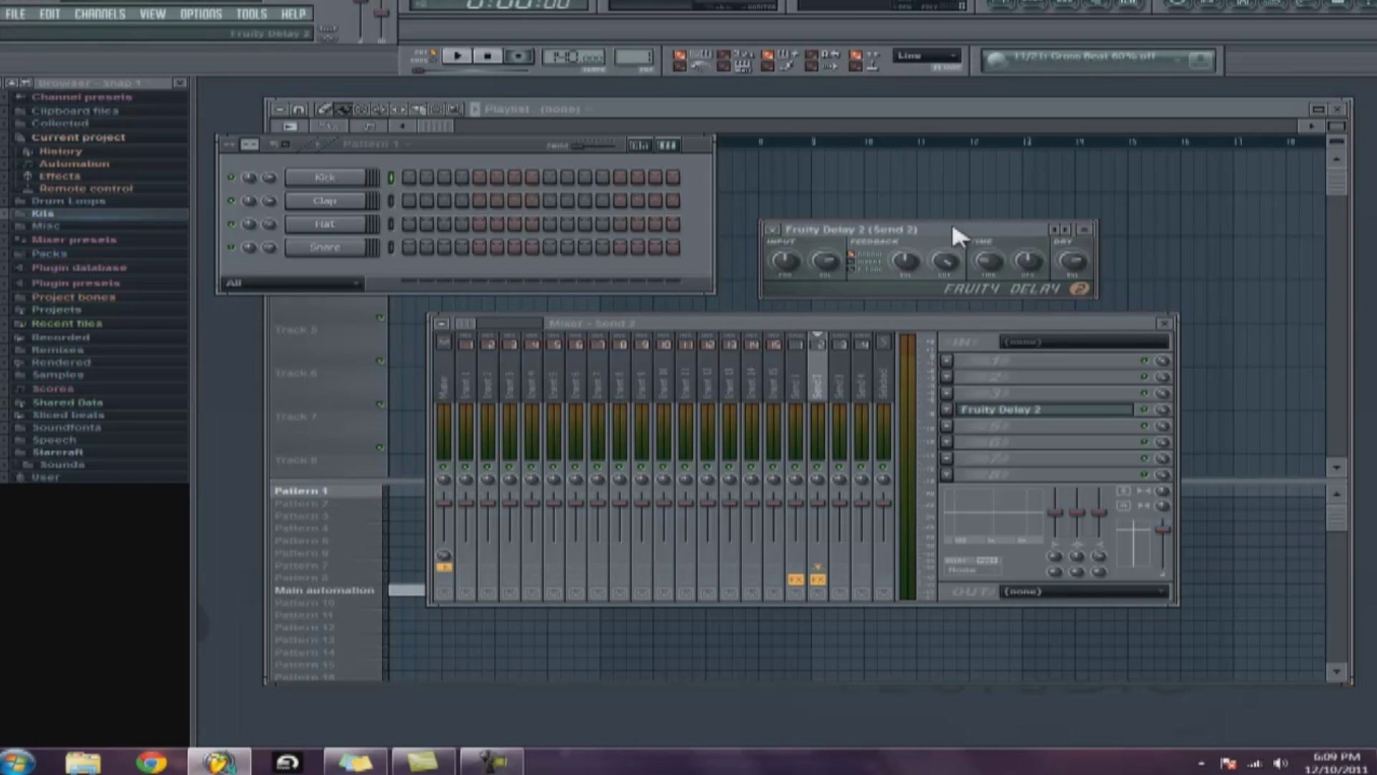
# Step: Adjust the input volume of Fruity Delay 2, switch its feedback mode to ping pong and turn the dry volume down to minimum
pyautogui.moveTo(949, 228); pyautogui.dragTo(941, 229)
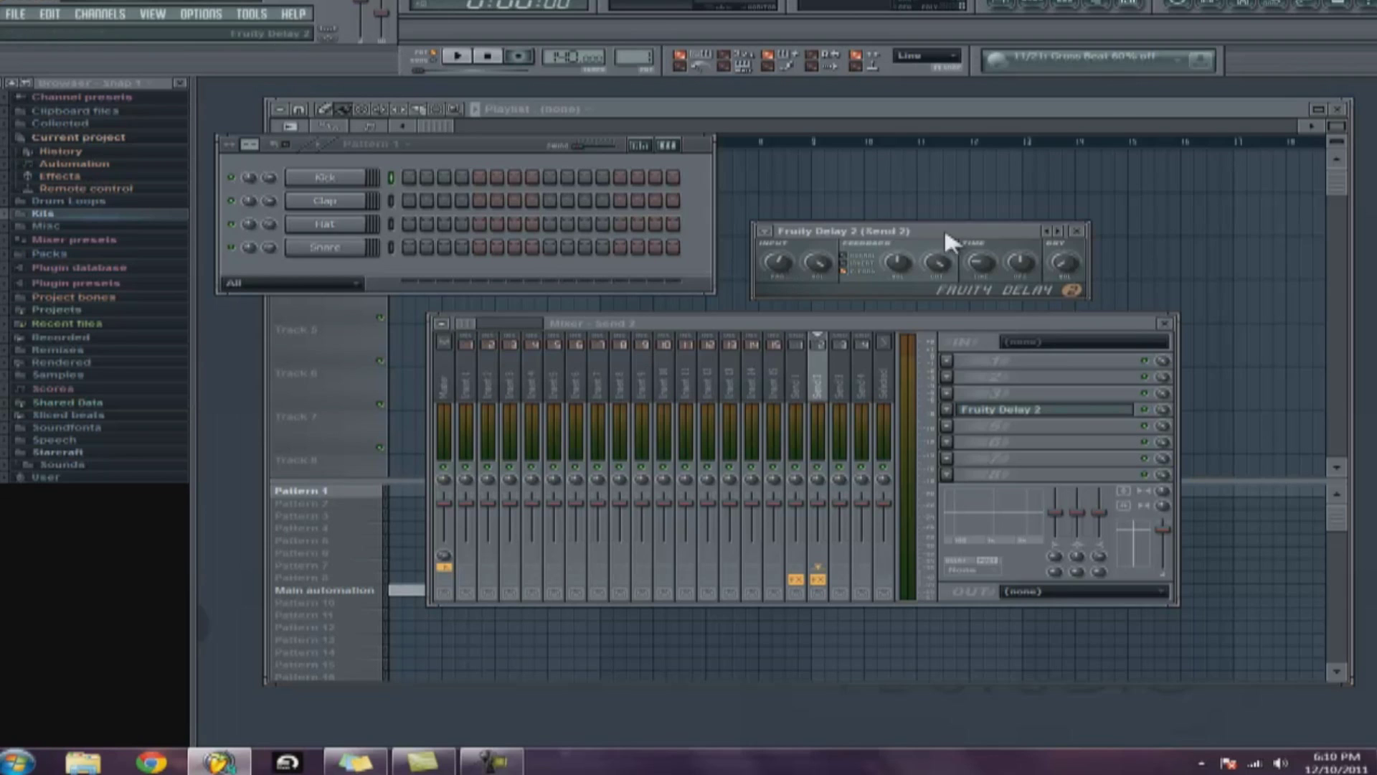
pyautogui.moveTo(953, 230); pyautogui.dragTo(895, 279)
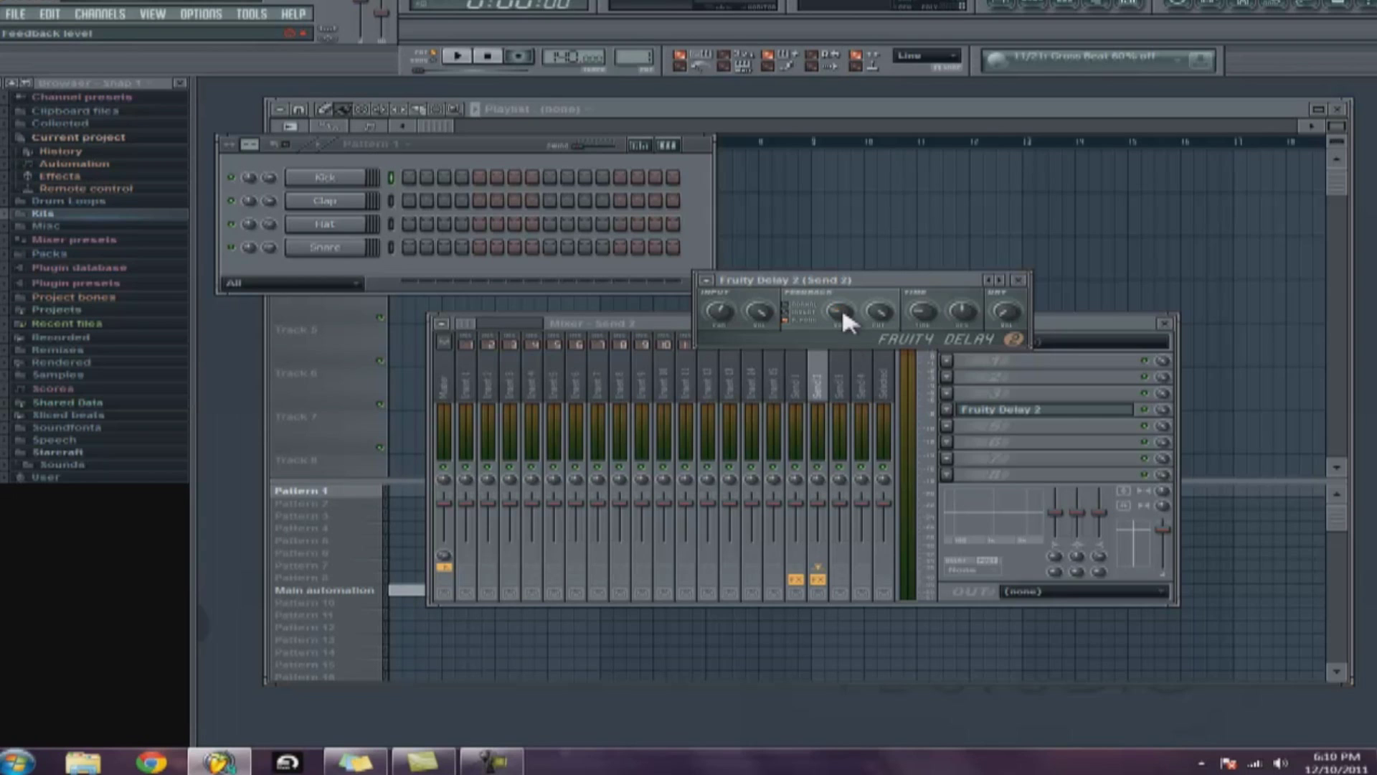
pyautogui.moveTo(875, 277); pyautogui.dragTo(919, 226)
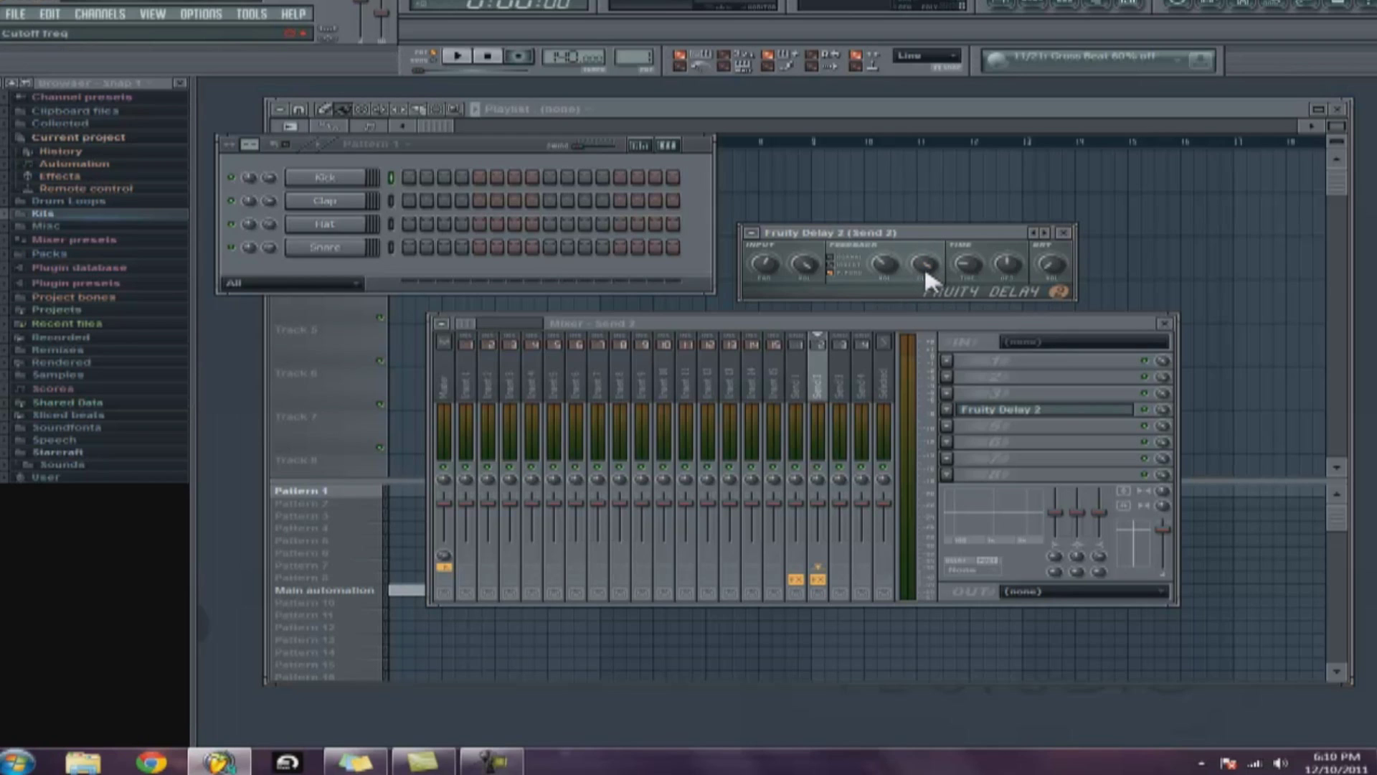
pyautogui.moveTo(938, 228); pyautogui.dragTo(940, 217)
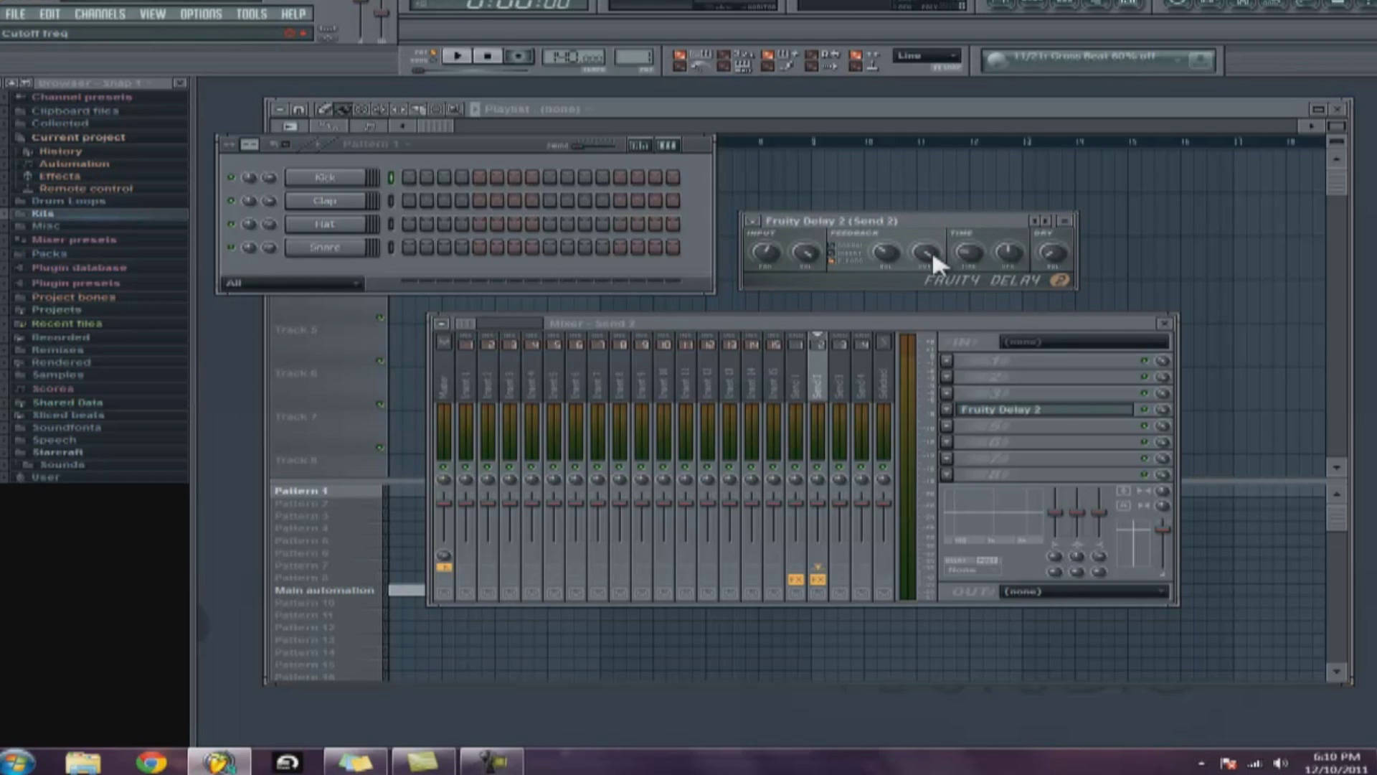
pyautogui.moveTo(931, 218); pyautogui.dragTo(924, 223)
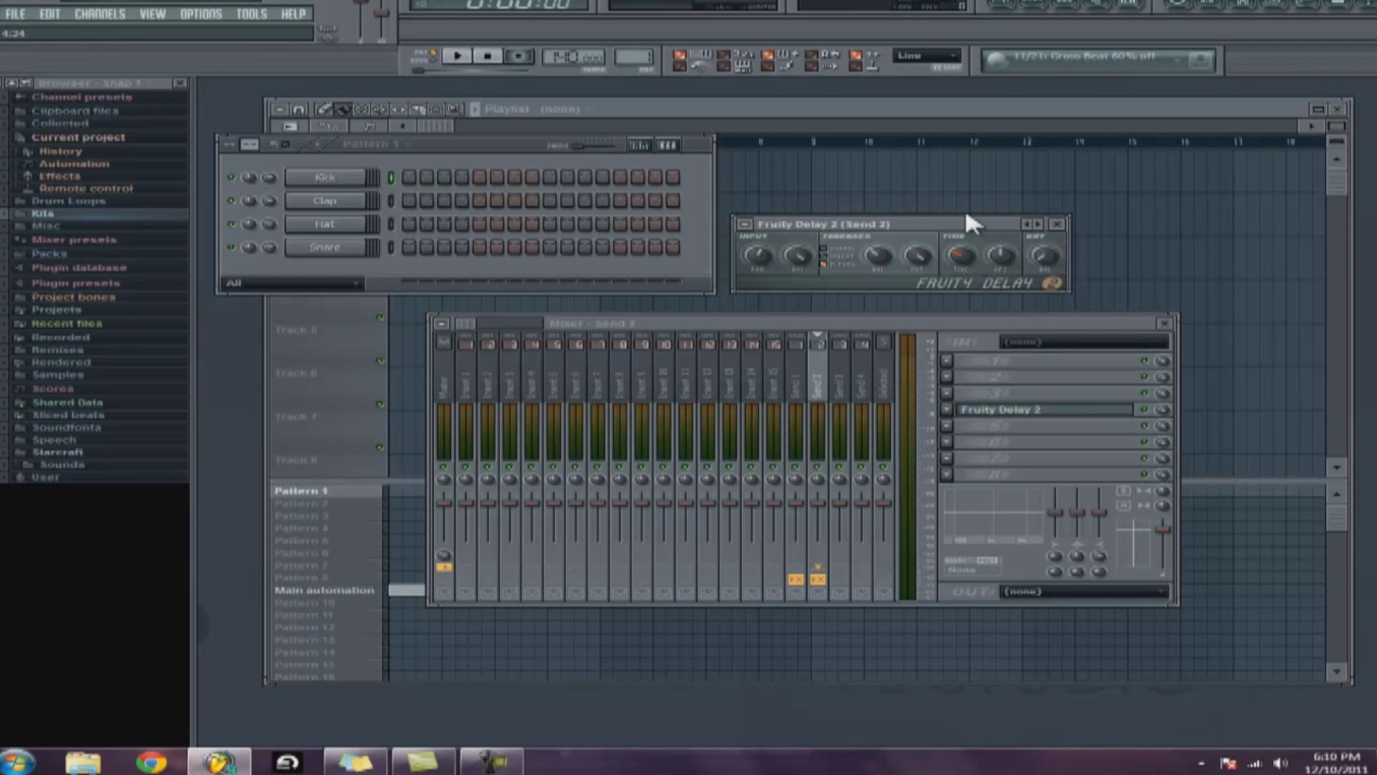
# Step: Adjust the delay time and time offset of Fruity Delay 2 on Send 2 and close the plugin
pyautogui.moveTo(962, 263); pyautogui.dragTo(965, 313)
pyautogui.moveTo(1004, 251); pyautogui.dragTo(1010, 234)
pyautogui.click(1057, 224)
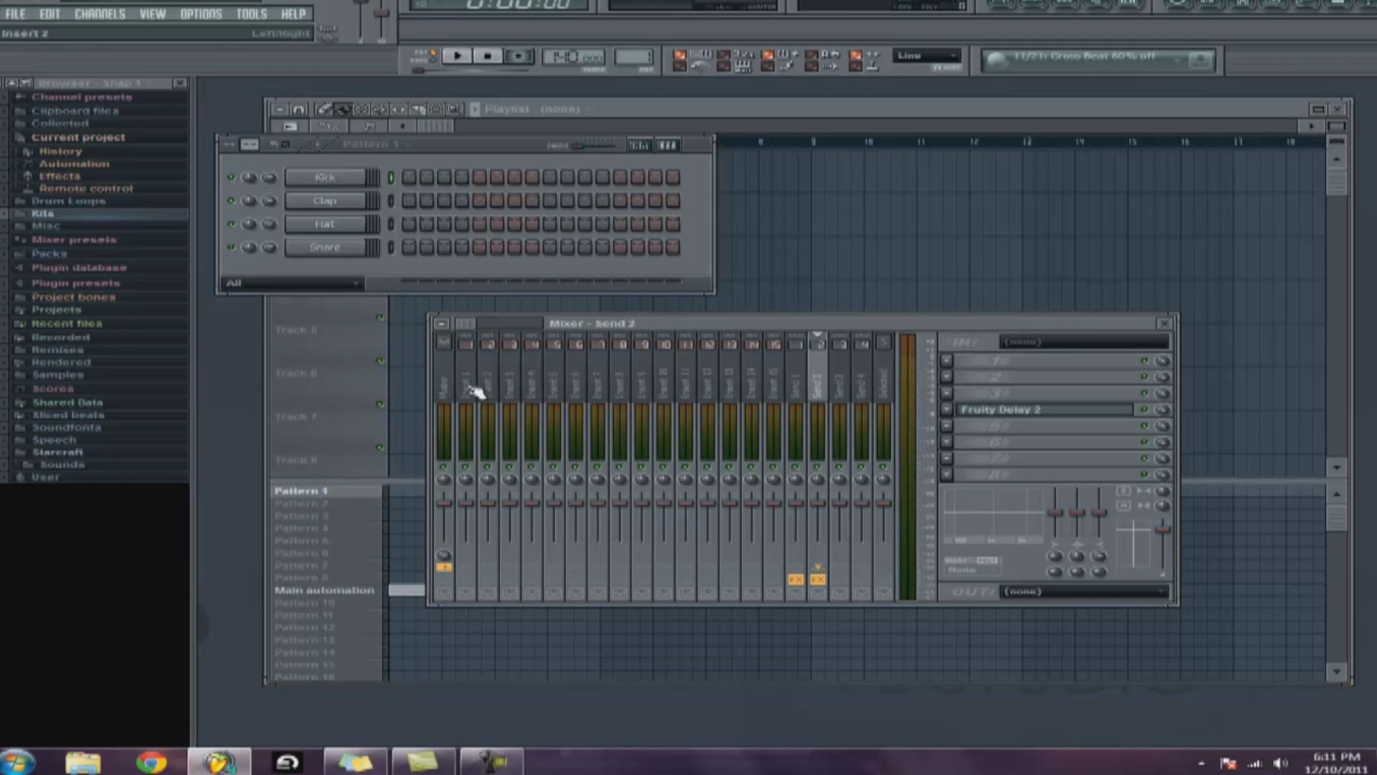
# Step: Add Fruity Parametric EQ 2 after the delay on Send 2, boost band 5 around 3.8 kHz and pull band 1 down to cut the lows
pyautogui.click(960, 427)
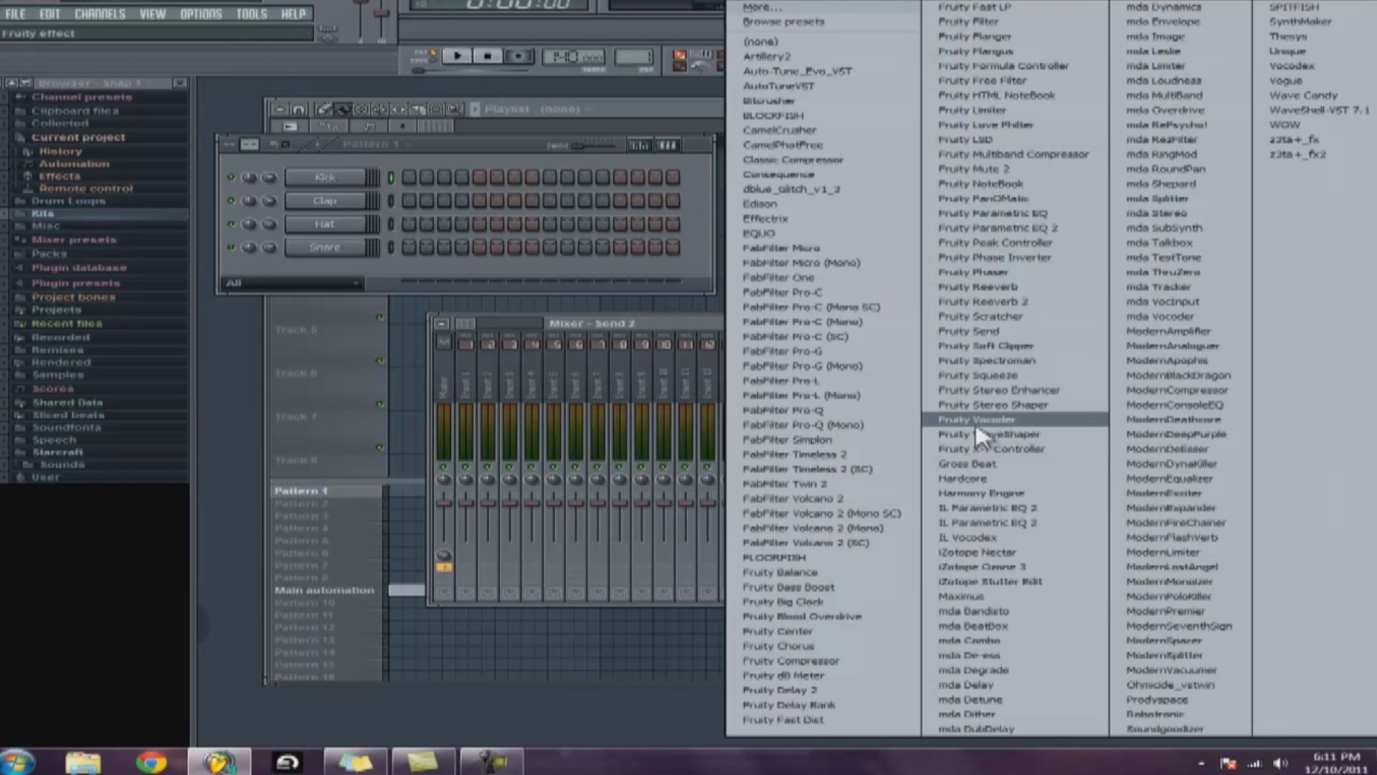
pyautogui.click(1032, 228)
pyautogui.moveTo(961, 315); pyautogui.dragTo(1104, 104)
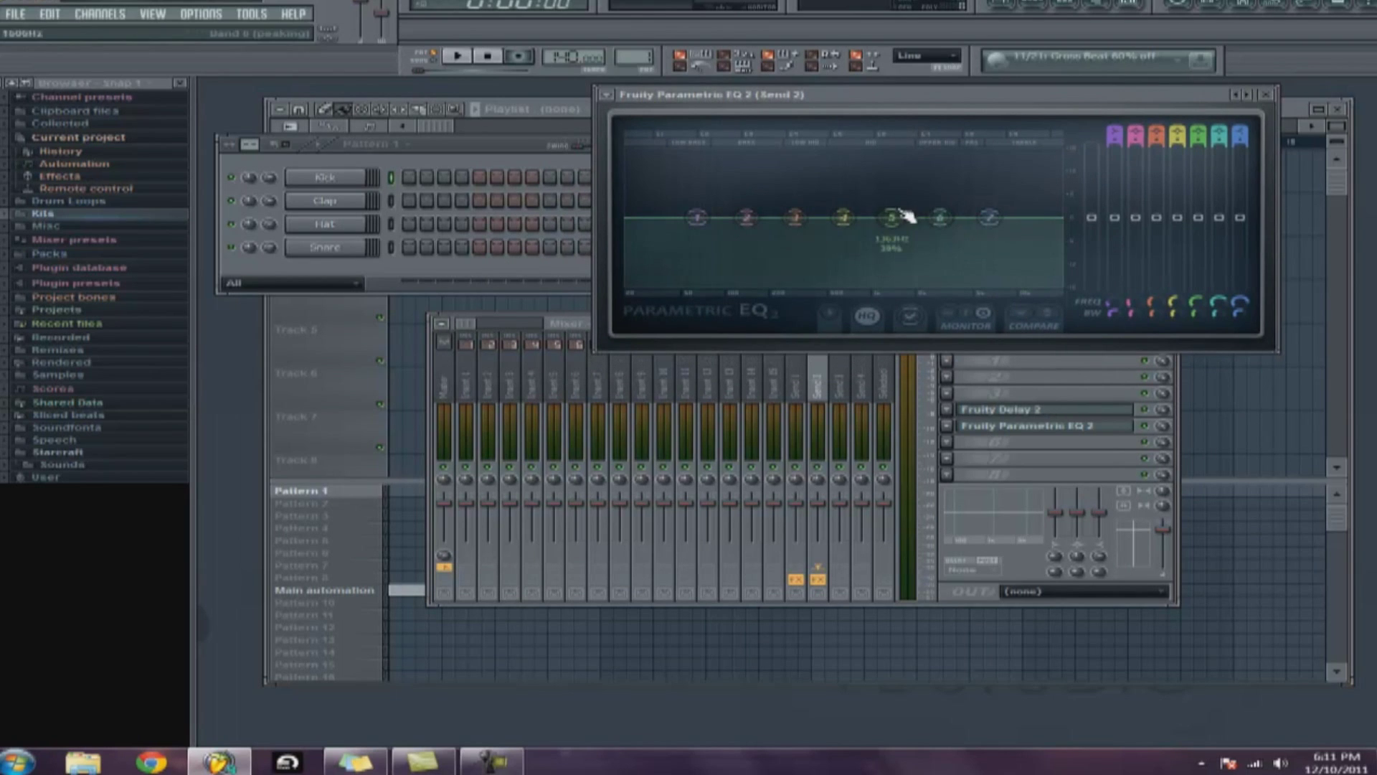
pyautogui.moveTo(904, 215); pyautogui.dragTo(940, 205)
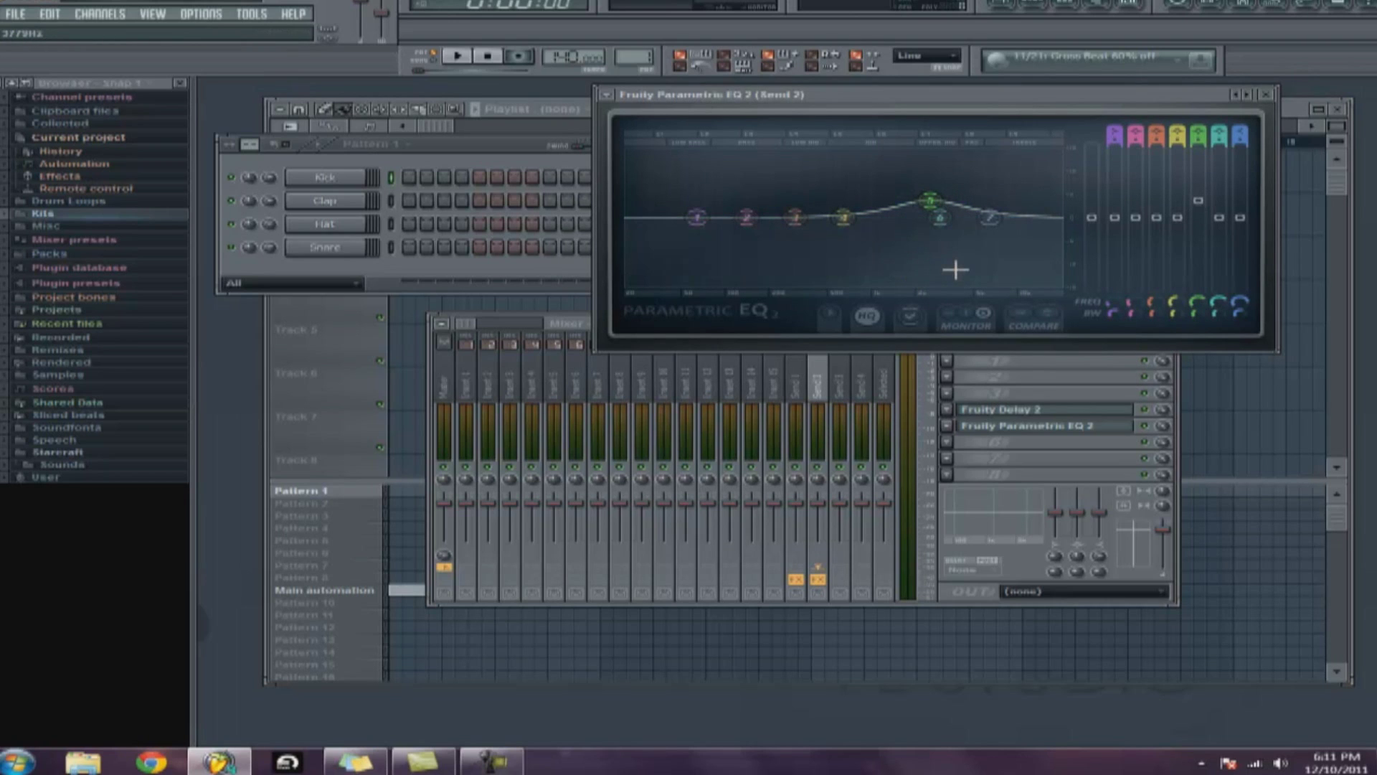
pyautogui.moveTo(697, 217); pyautogui.dragTo(735, 291)
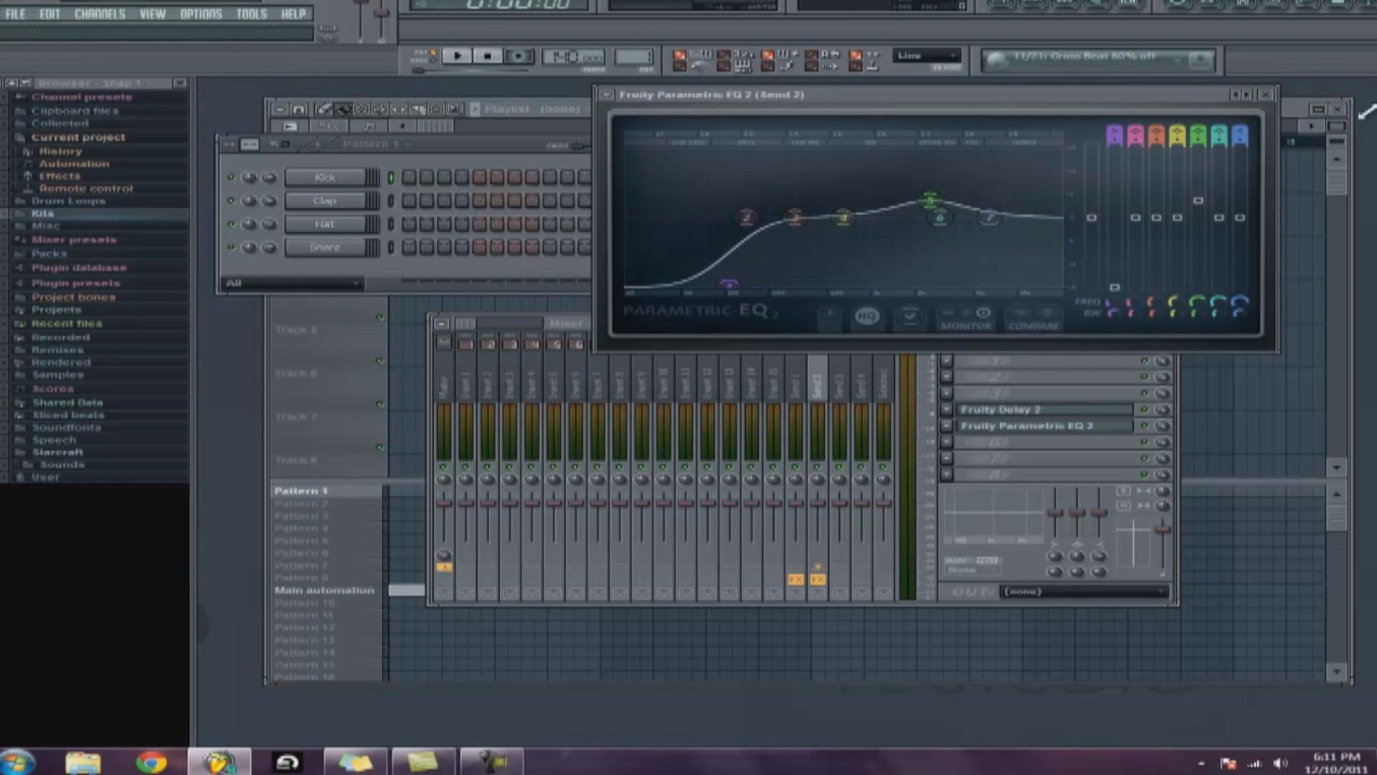
pyautogui.click(1268, 93)
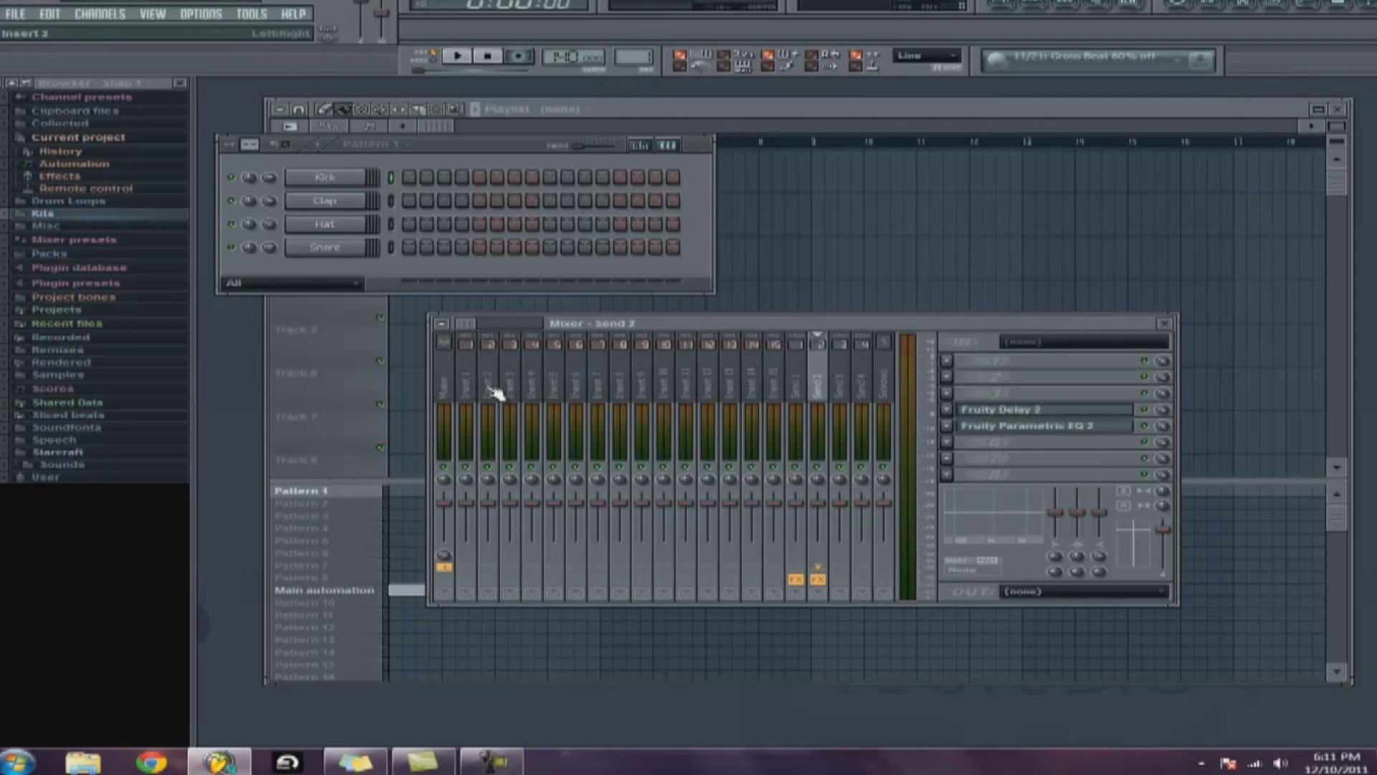
# Step: Select the Insert 1 mixer track and insert a Sytrus channel above the Kick channel
pyautogui.click(466, 384)
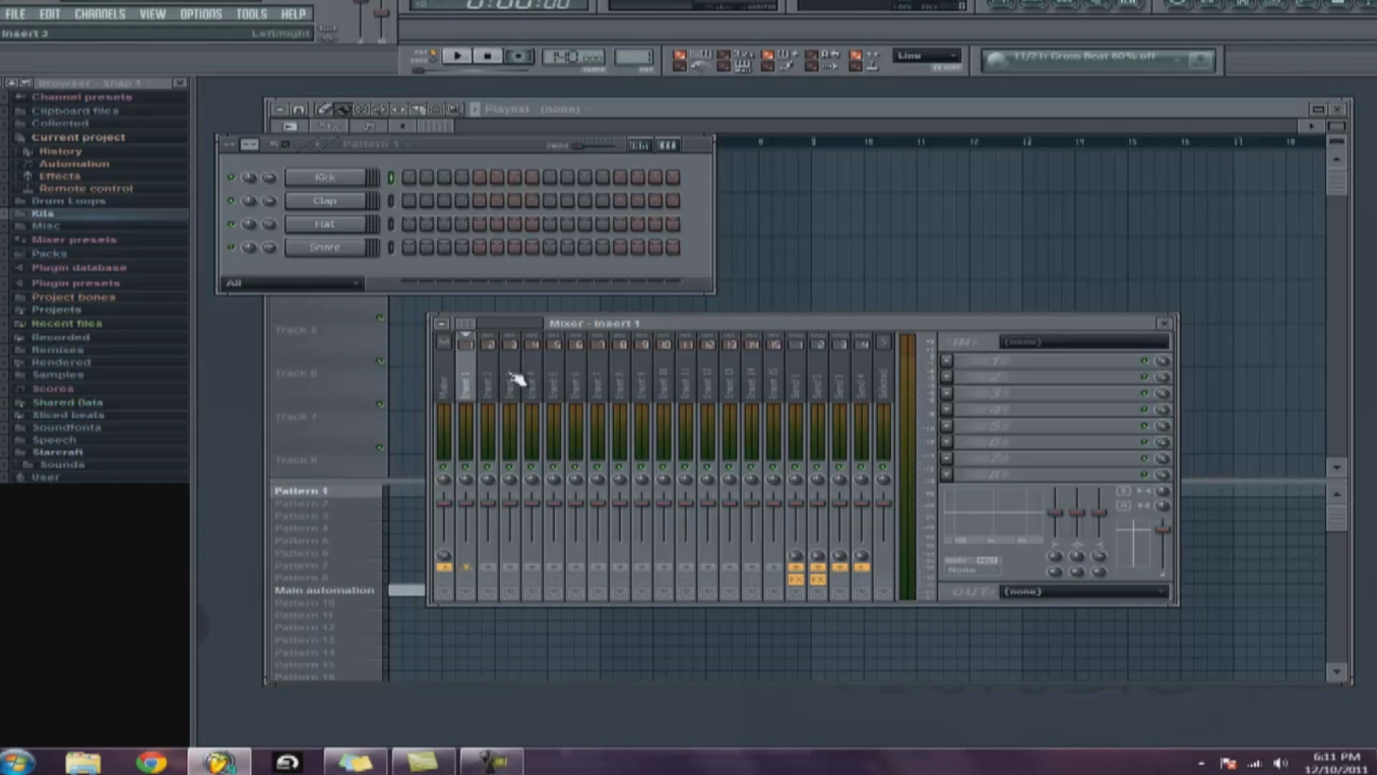
pyautogui.rightClick(363, 177)
pyautogui.moveTo(438, 337)
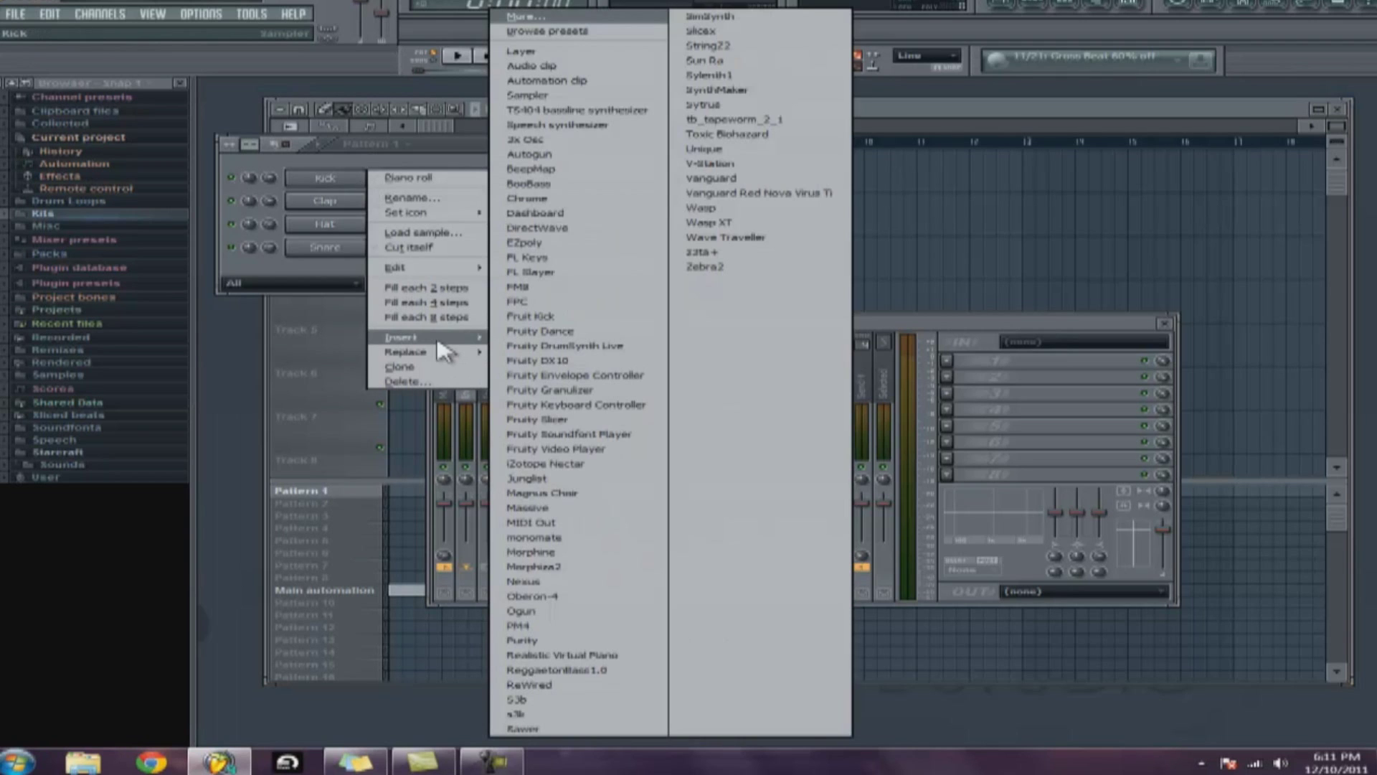
pyautogui.click(767, 105)
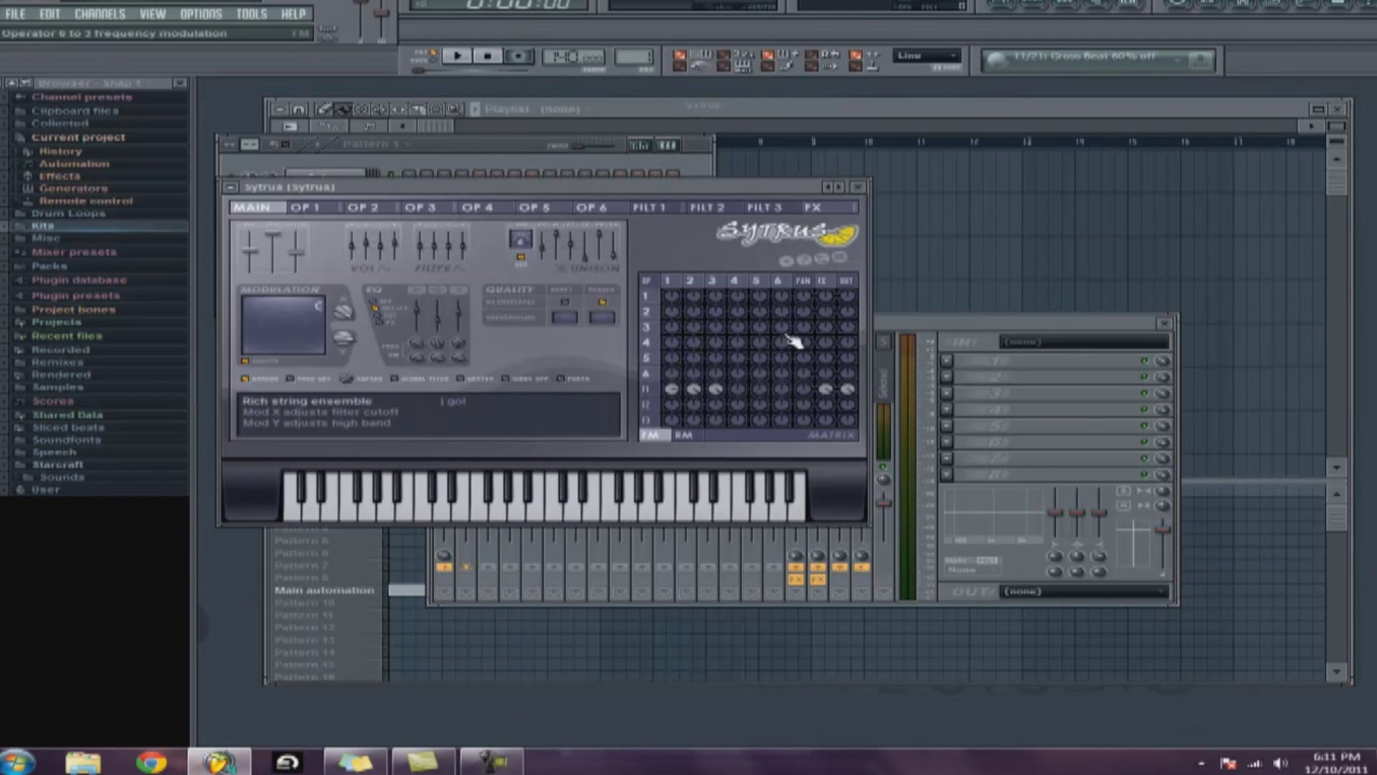
# Step: Load the pluck2 preset in Sytrus and move its window clear of the top channels
pyautogui.click(226, 186)
pyautogui.moveTo(274, 239)
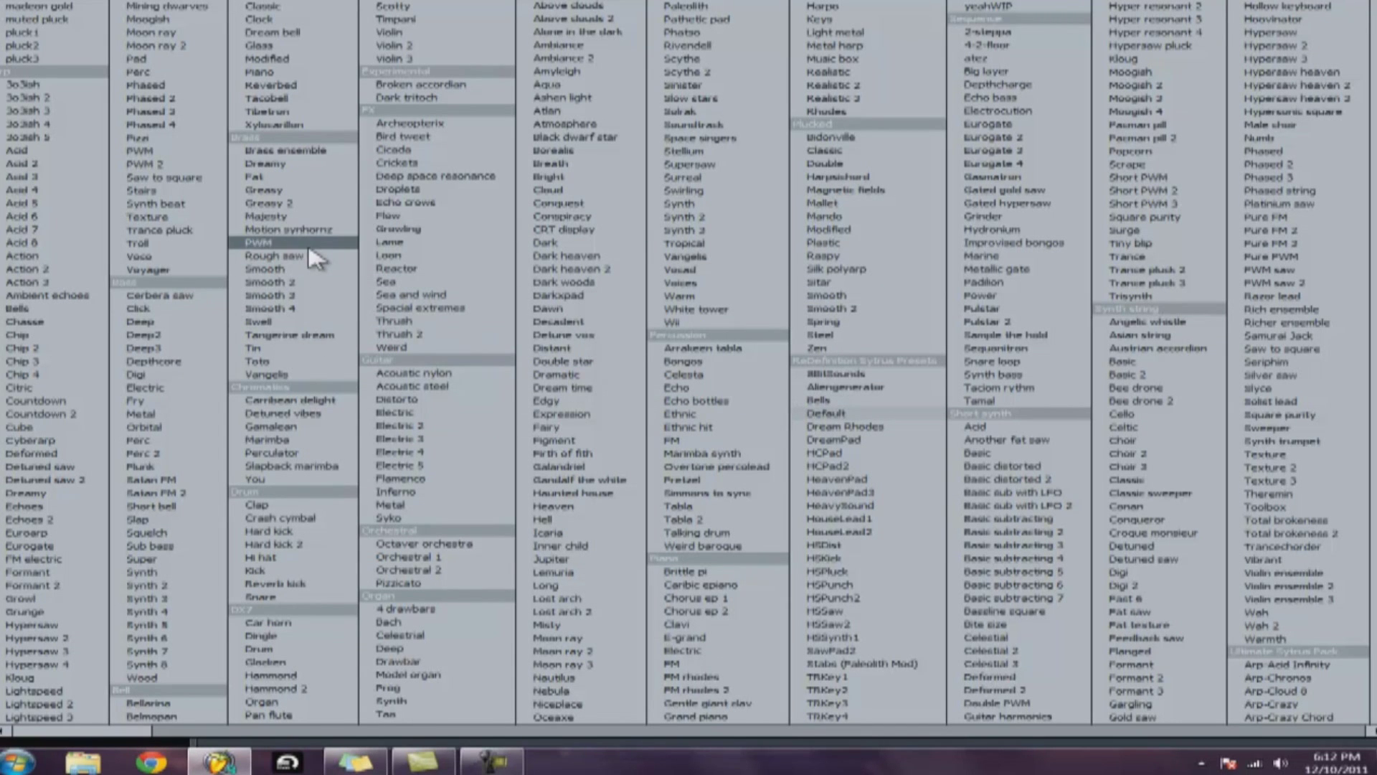
pyautogui.click(46, 45)
pyautogui.moveTo(485, 185); pyautogui.dragTo(640, 269)
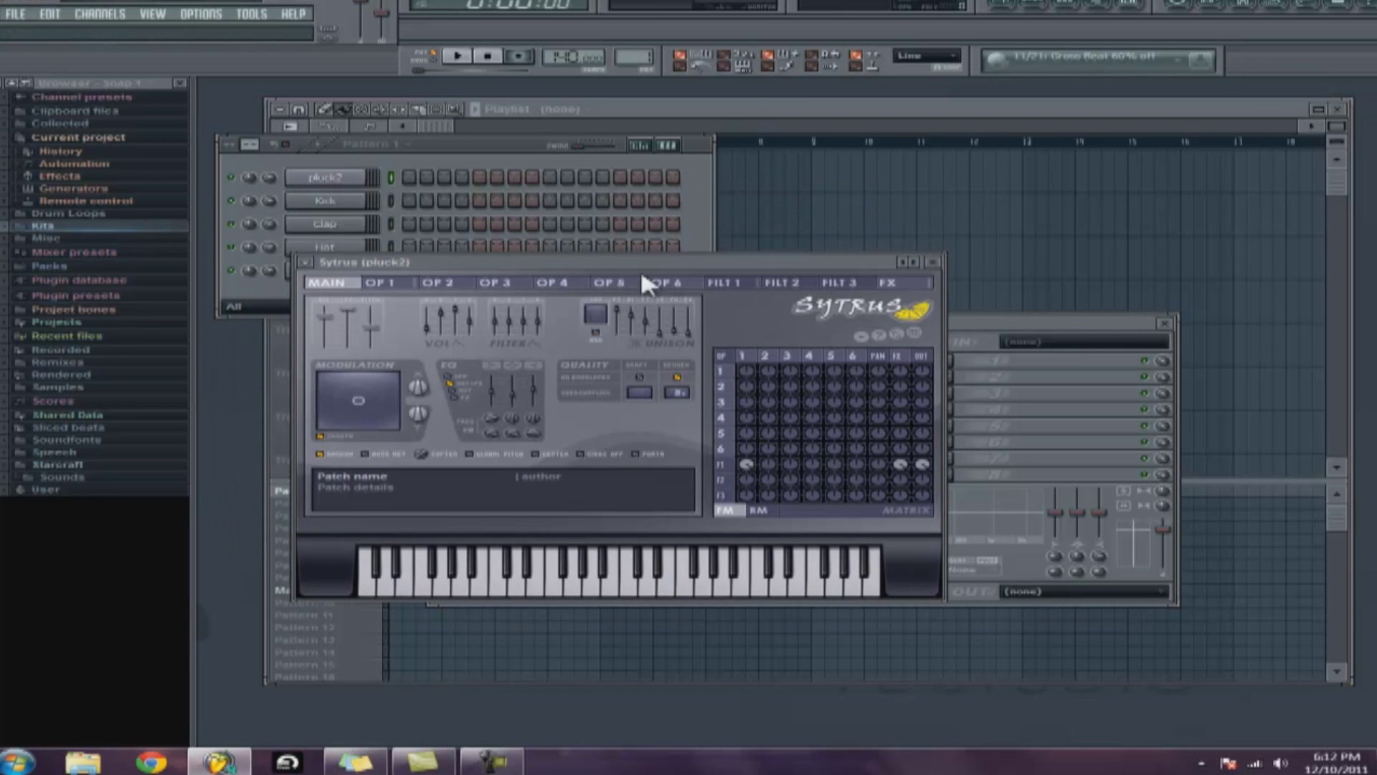
# Step: Check the operator, filter 1, effects and main settings of the pluck2 patch and play a test note
pyautogui.click(381, 283)
pyautogui.click(436, 283)
pyautogui.click(384, 284)
pyautogui.click(771, 285)
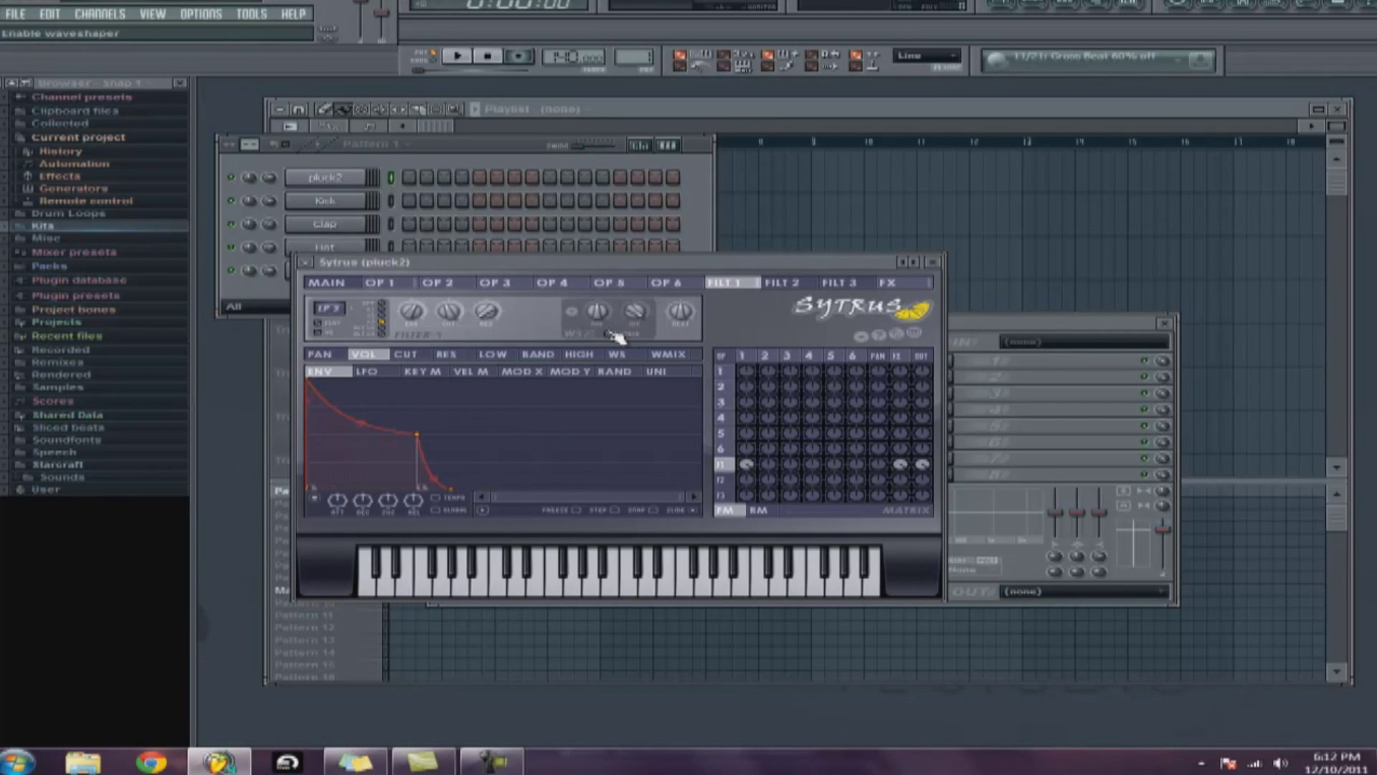
pyautogui.click(922, 283)
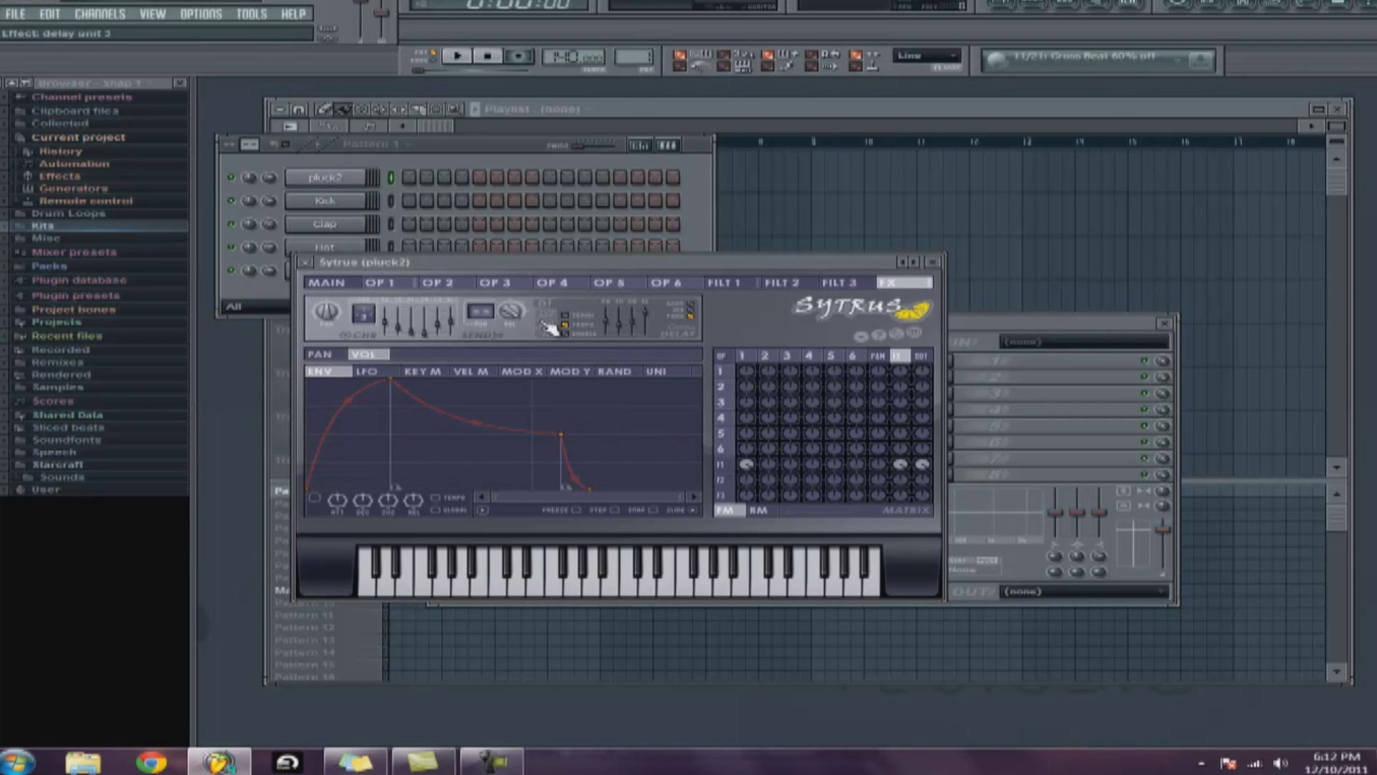
pyautogui.click(327, 283)
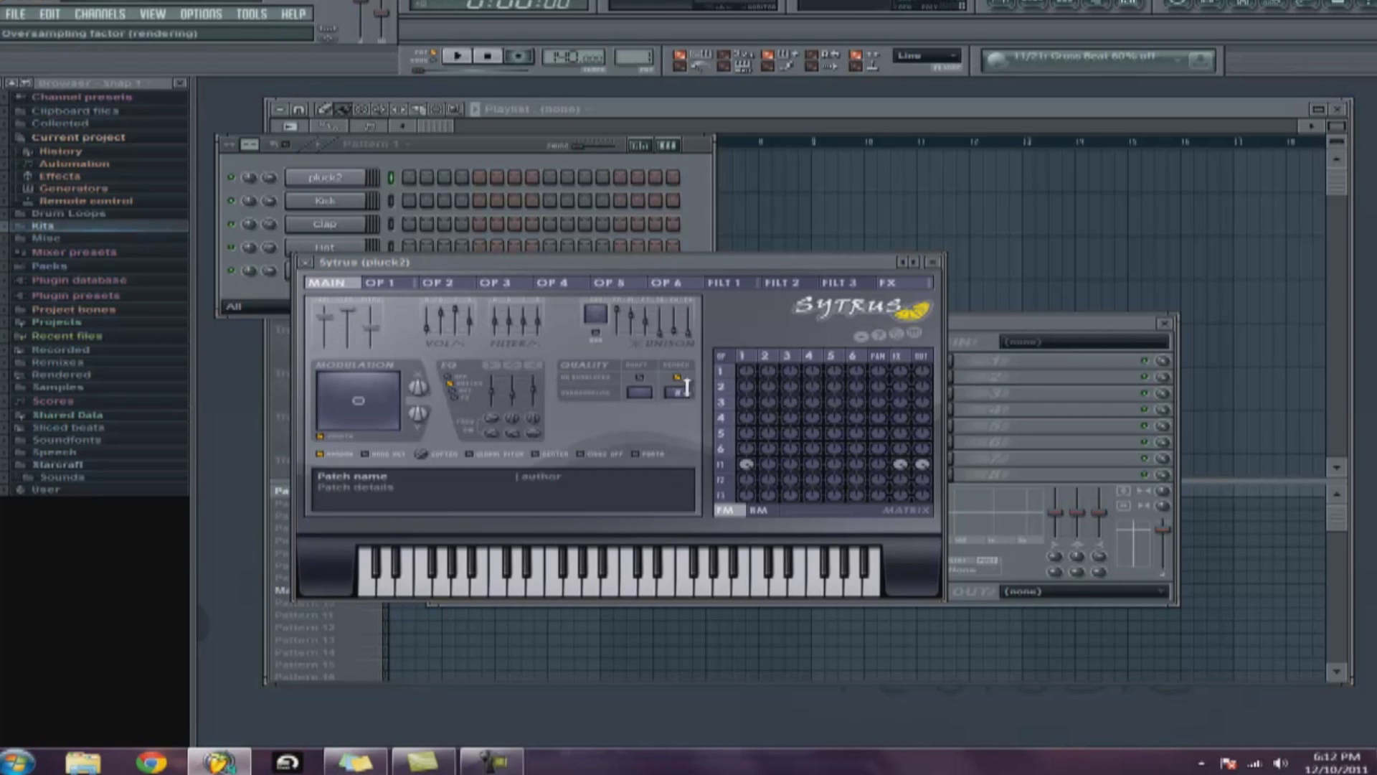
pyautogui.press('d')
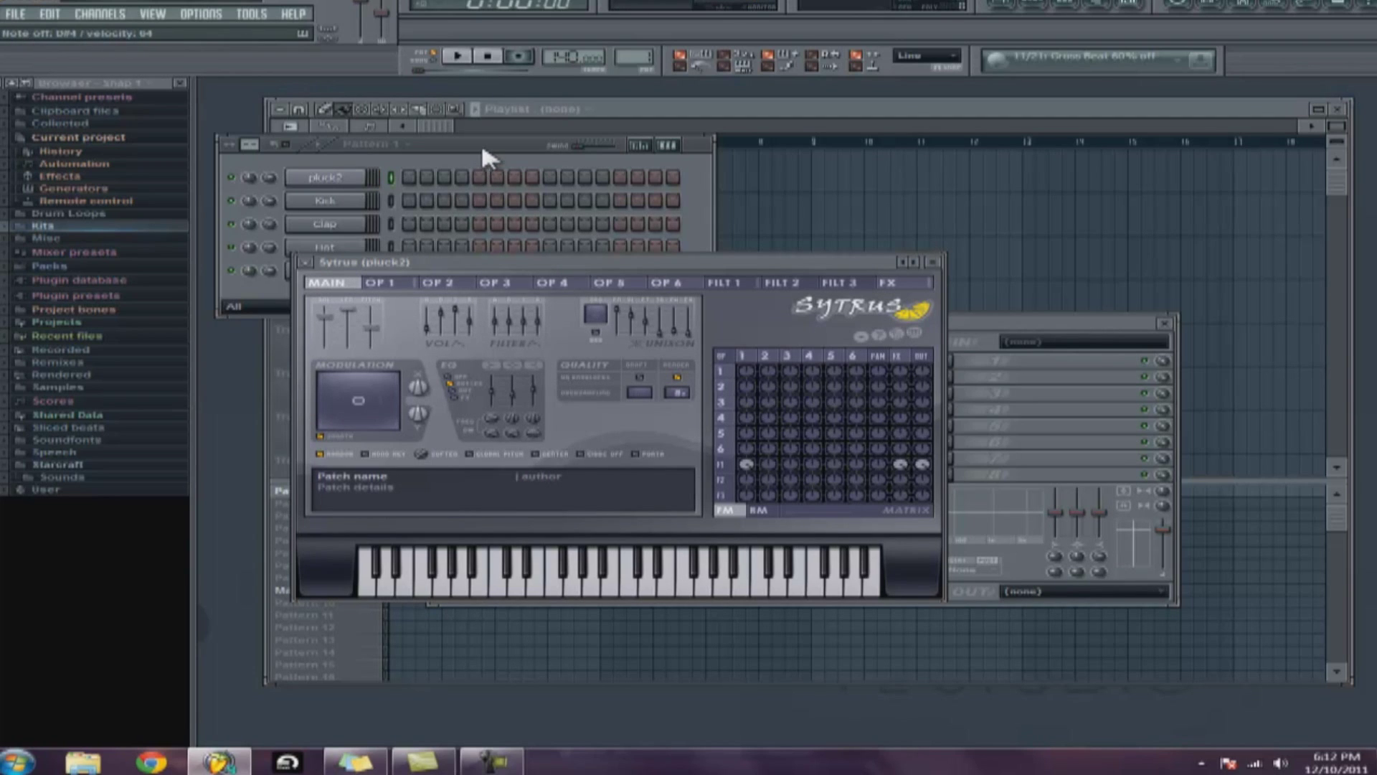
# Step: Play a test note, route the pluck2 channel to its own free mixer track at insert 5, and close the Sytrus window
pyautogui.press('d')
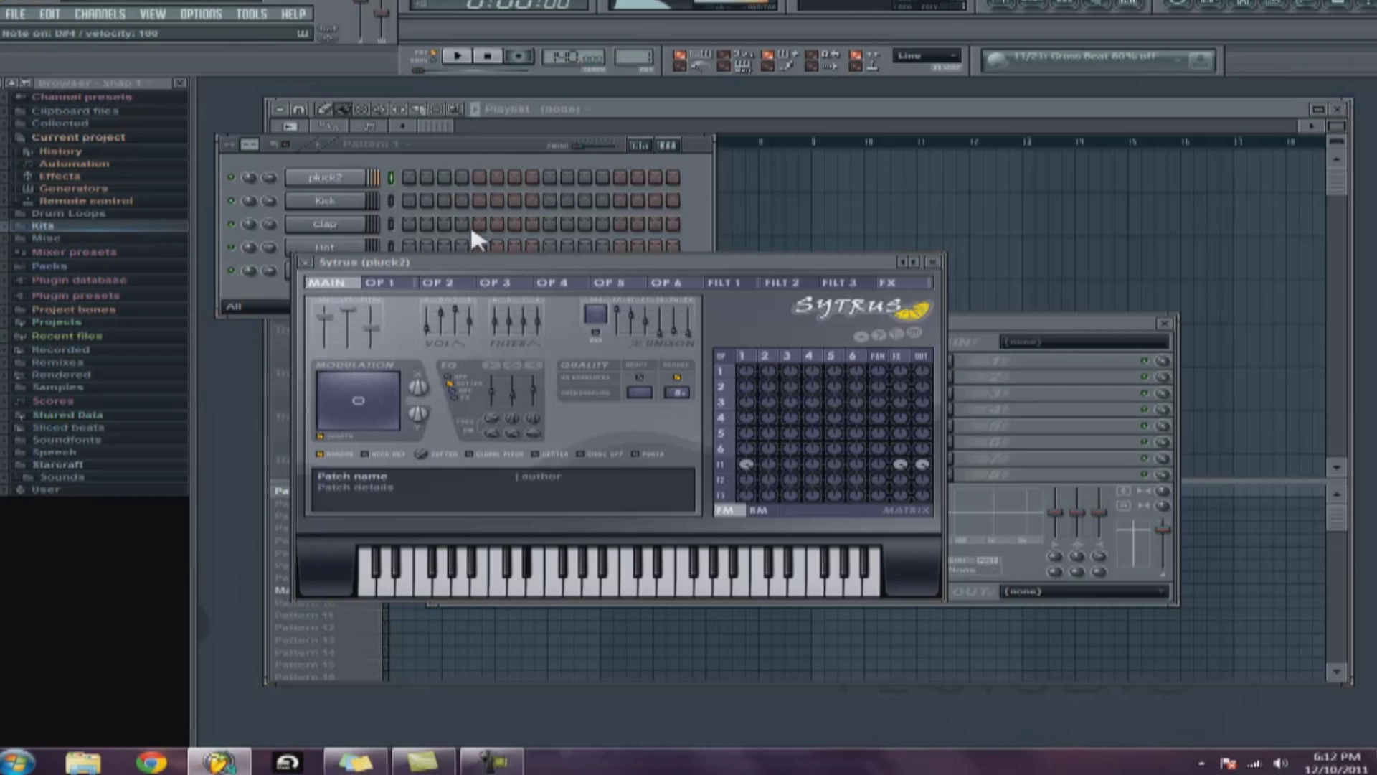
pyautogui.moveTo(588, 258); pyautogui.dragTo(635, 254)
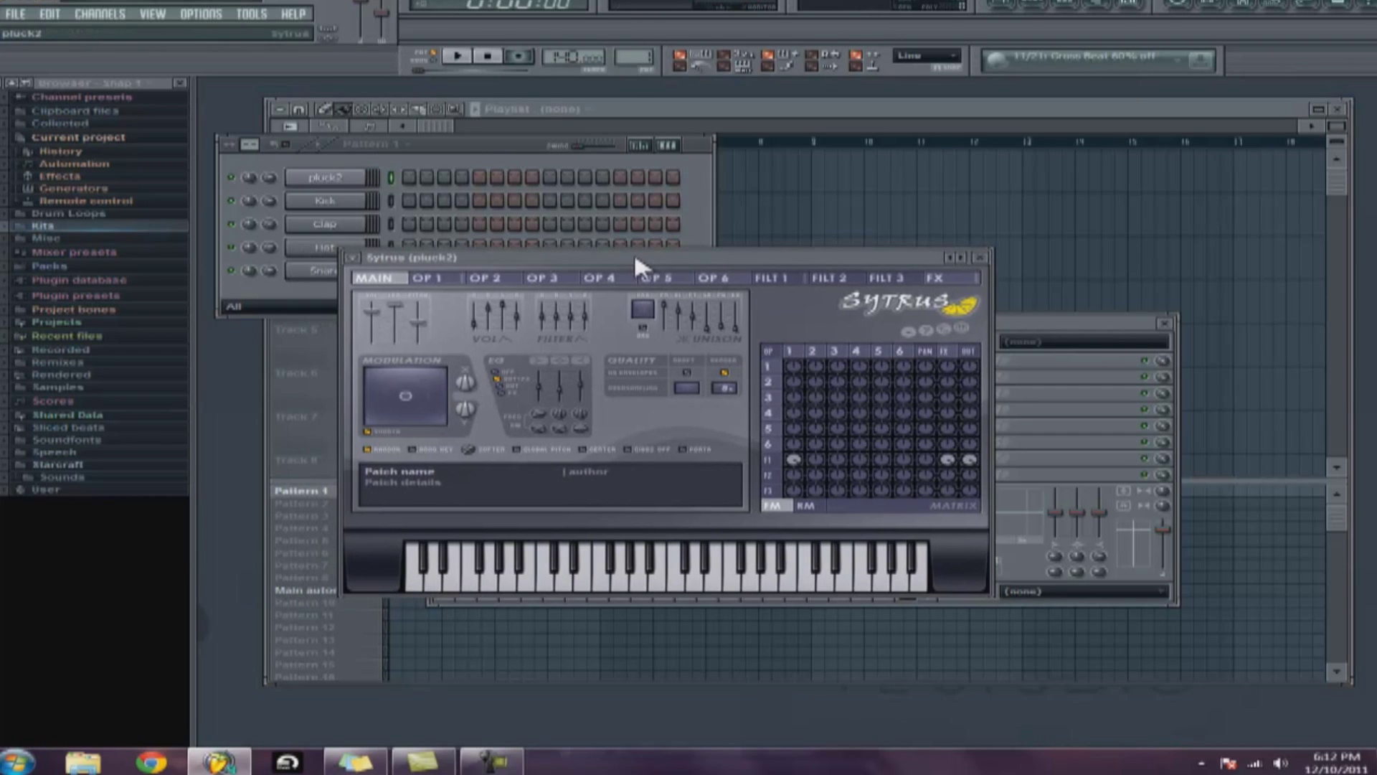
pyautogui.click(327, 178)
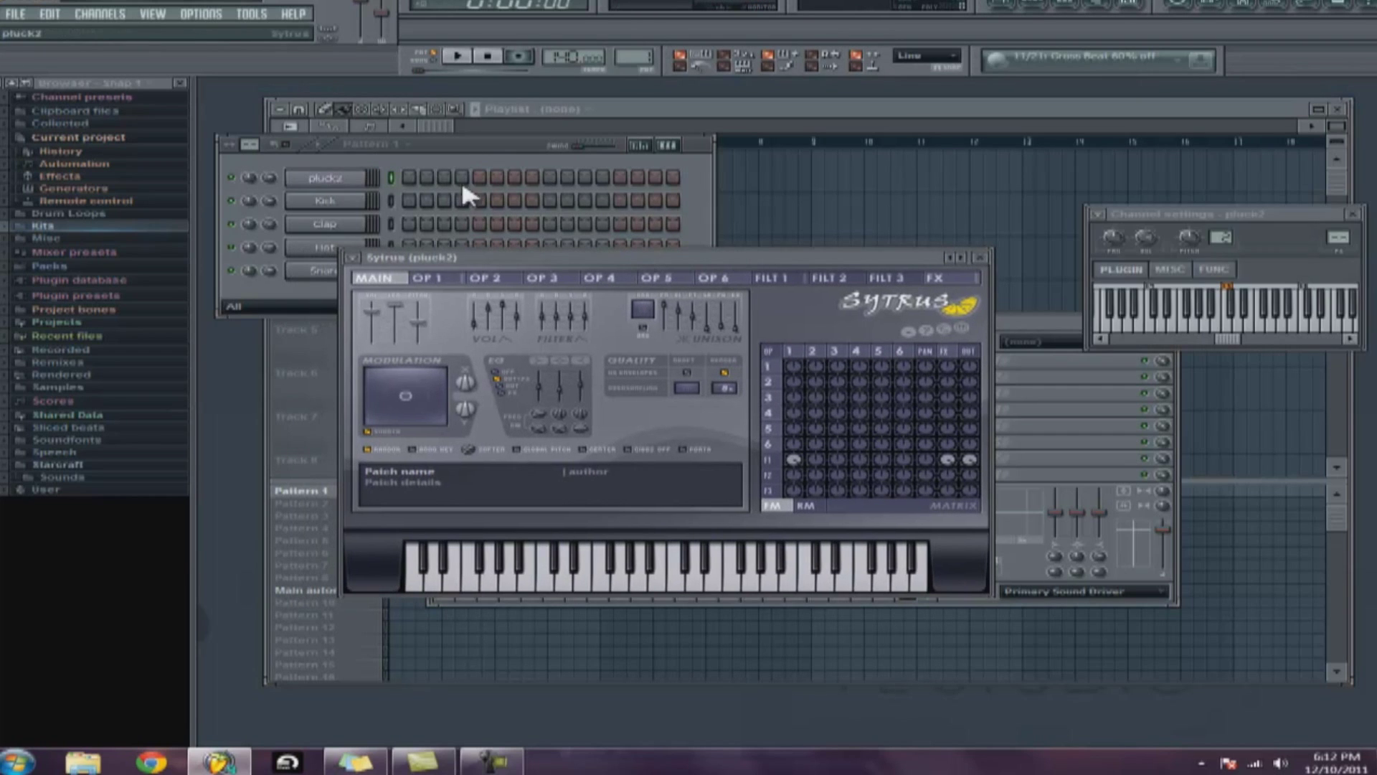
pyautogui.click(1098, 214)
pyautogui.click(1127, 244)
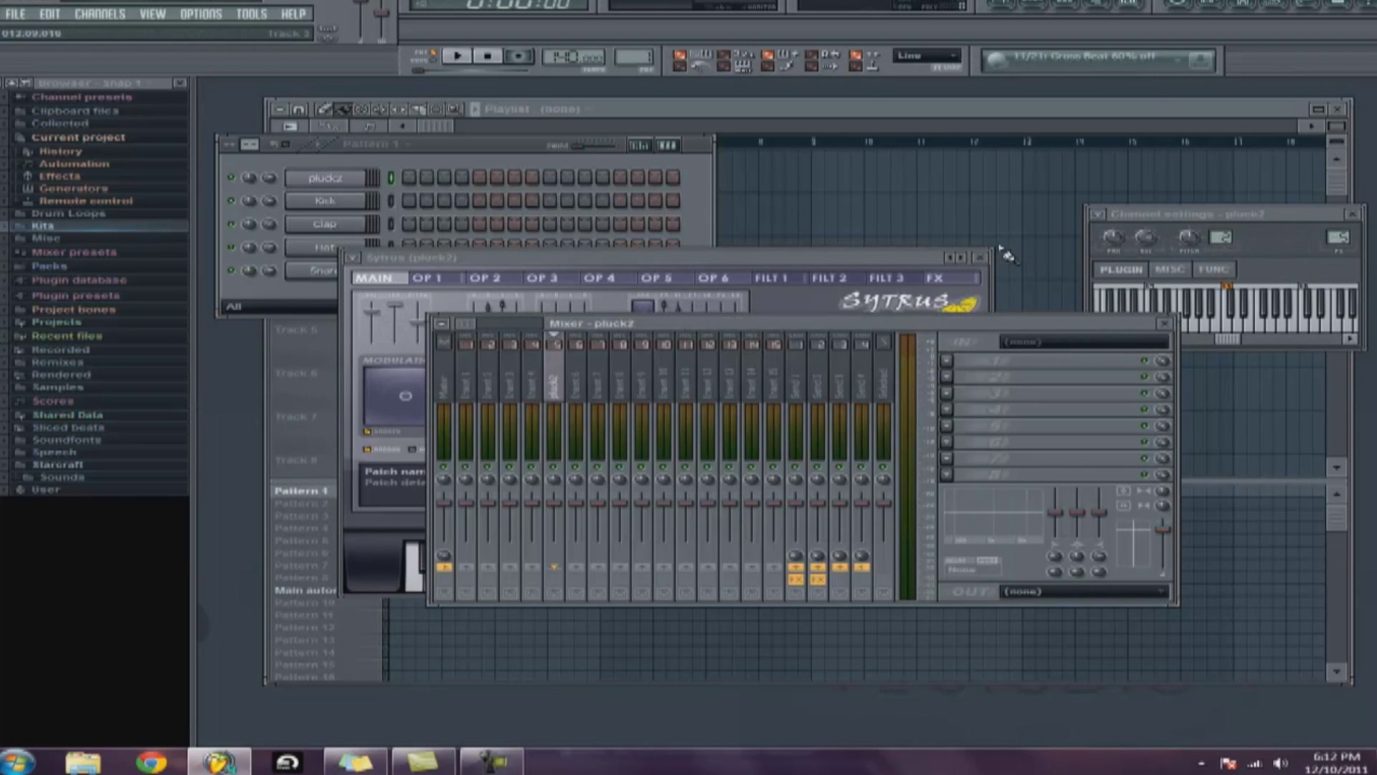
pyautogui.click(979, 257)
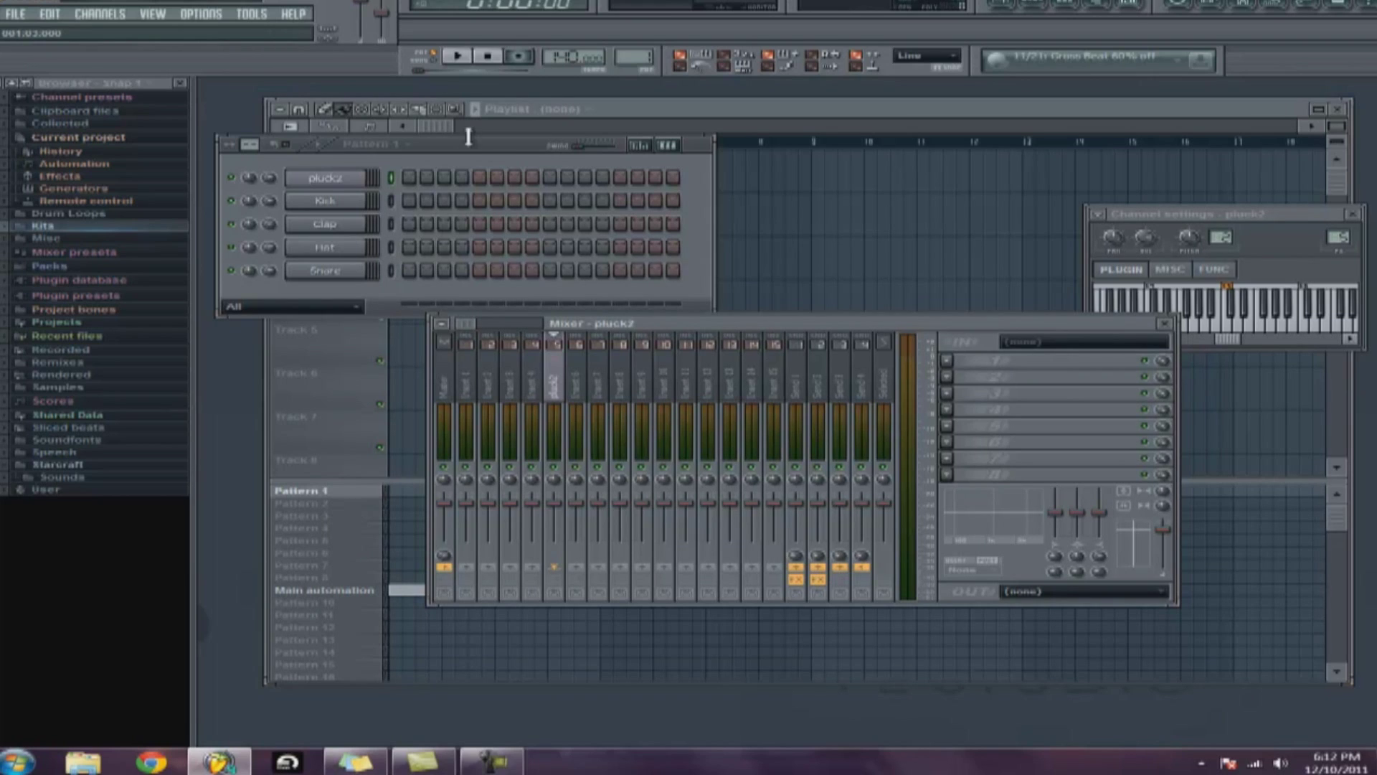
# Step: Place a pluck2 hit on the first step and adjust its track's Send 1 reverb level while the pattern plays
pyautogui.click(486, 149)
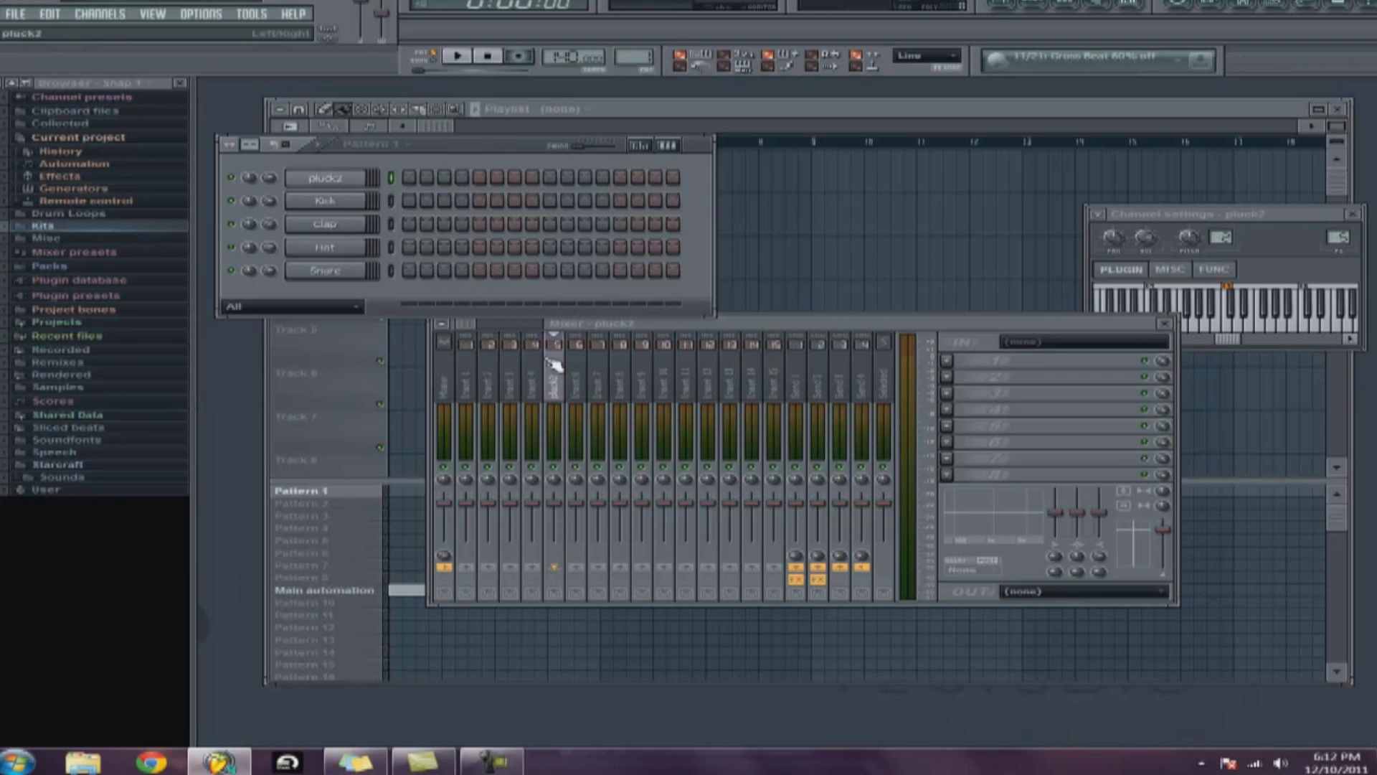
pyautogui.click(562, 383)
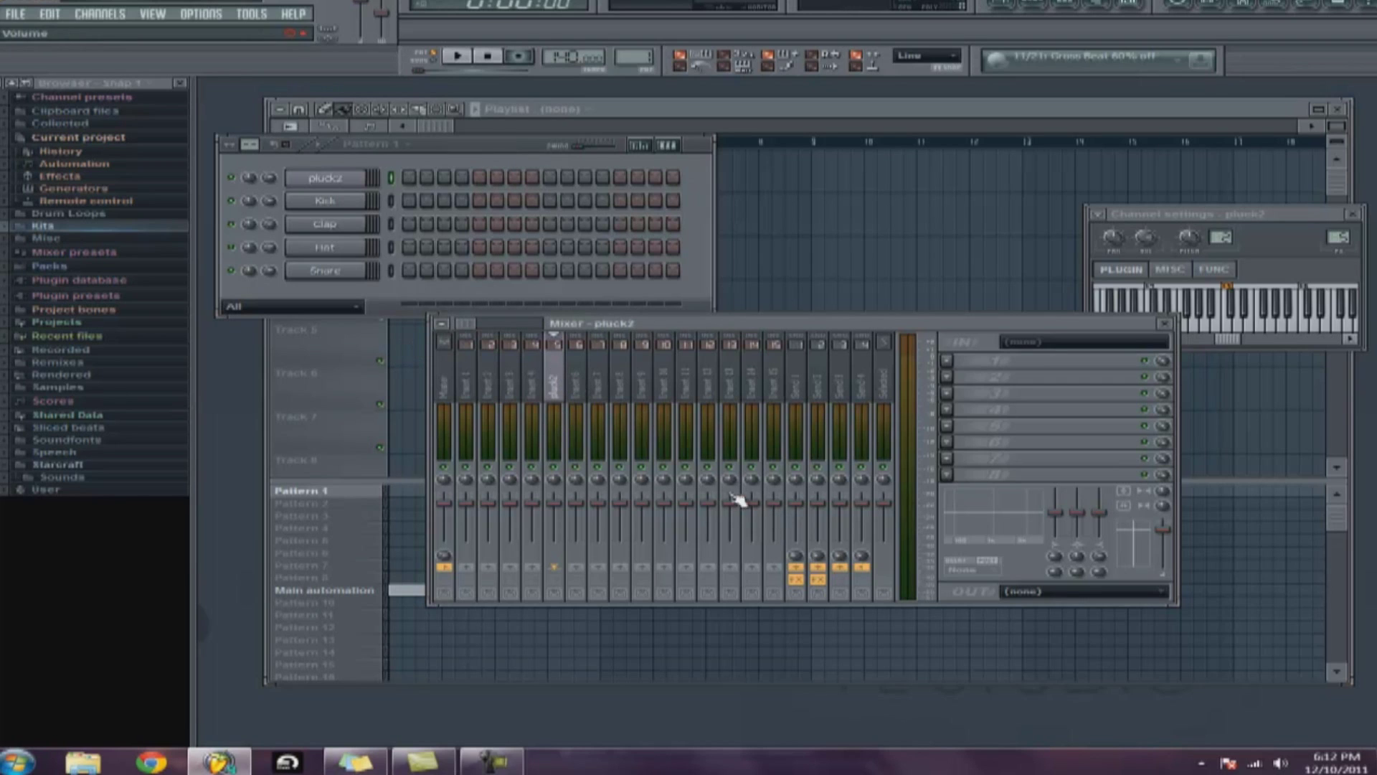
pyautogui.click(817, 566)
pyautogui.click(413, 176)
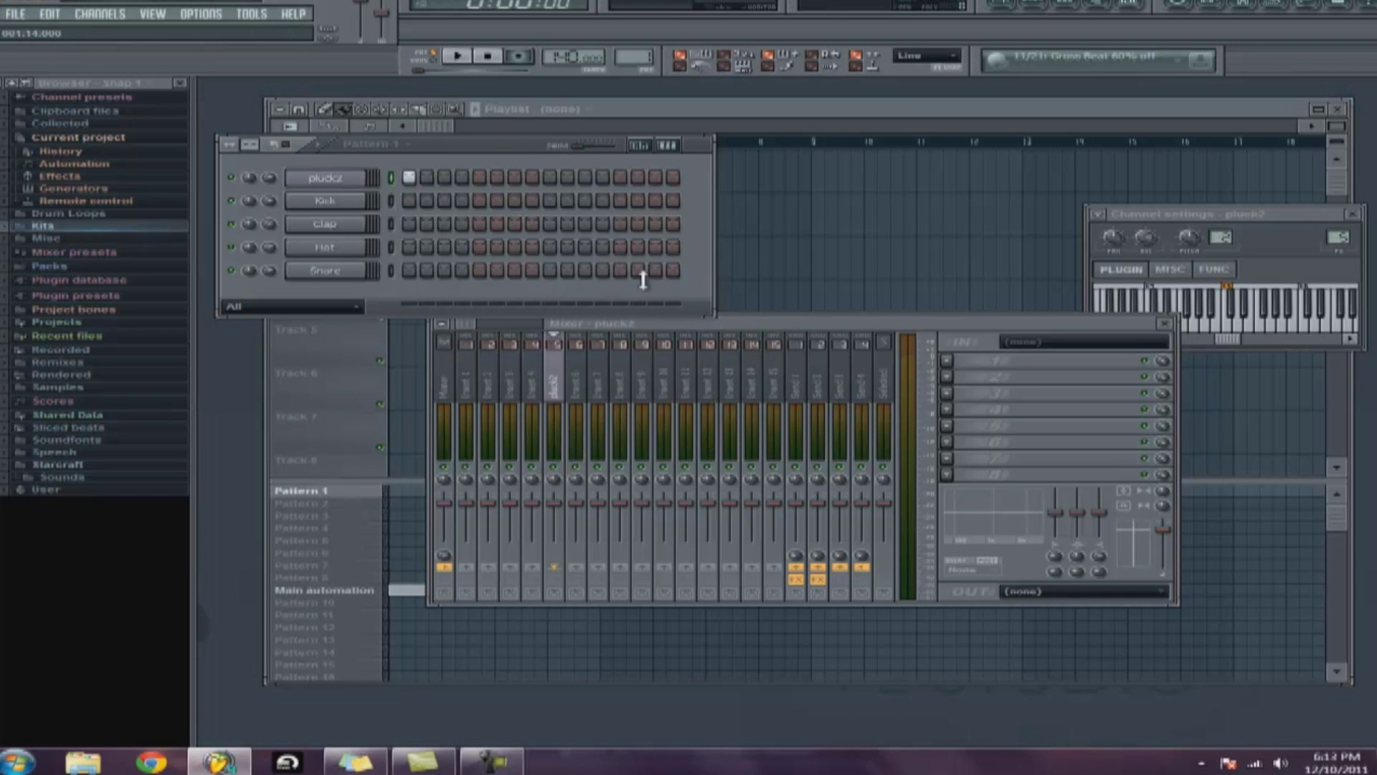
pyautogui.press('space')
pyautogui.click(798, 558)
pyautogui.moveTo(797, 552); pyautogui.dragTo(806, 517)
pyautogui.click(476, 141)
pyautogui.press('space')
pyautogui.moveTo(478, 147); pyautogui.dragTo(482, 147)
# Step: Shorten the pluck2 note in the piano roll to two steps, audition it, and close the piano roll and channel settings
pyautogui.rightClick(362, 176)
pyautogui.click(398, 176)
pyautogui.moveTo(595, 368); pyautogui.dragTo(439, 369)
pyautogui.press('space')
pyautogui.press('space')
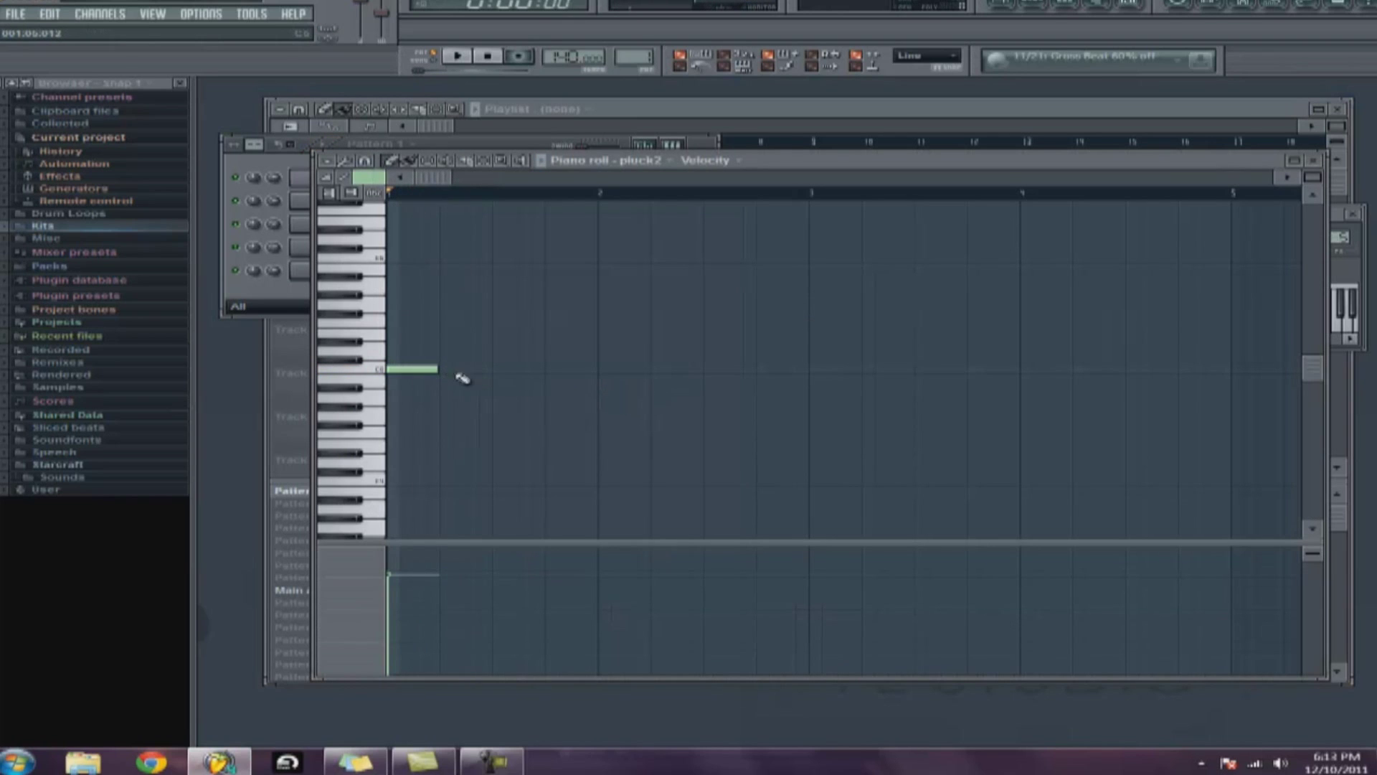
pyautogui.moveTo(438, 369); pyautogui.dragTo(412, 369)
pyautogui.press('space')
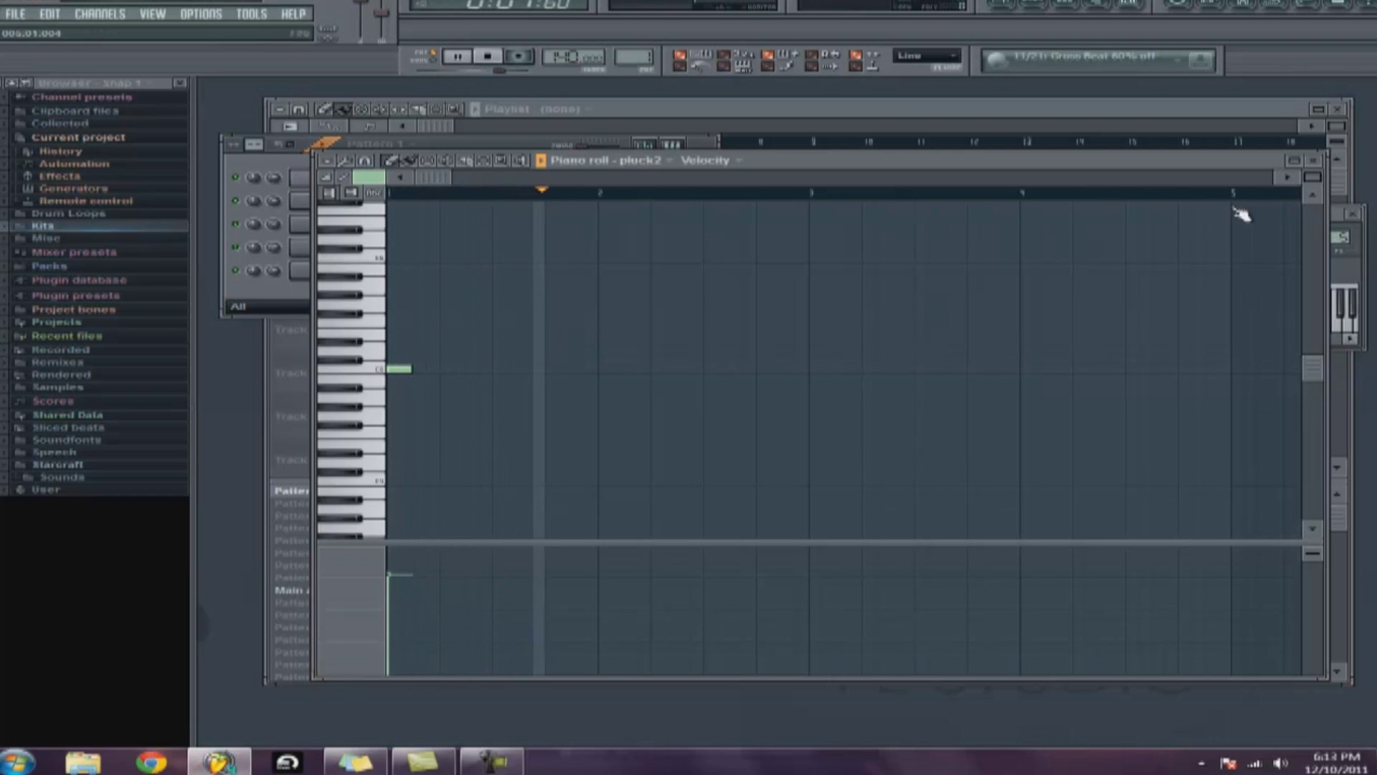
pyautogui.click(1313, 160)
pyautogui.click(1354, 218)
pyautogui.press('space')
# Step: Inspect the Fruity Reeverb 2 settings on the Send 1 track and close the plugin window
pyautogui.click(803, 323)
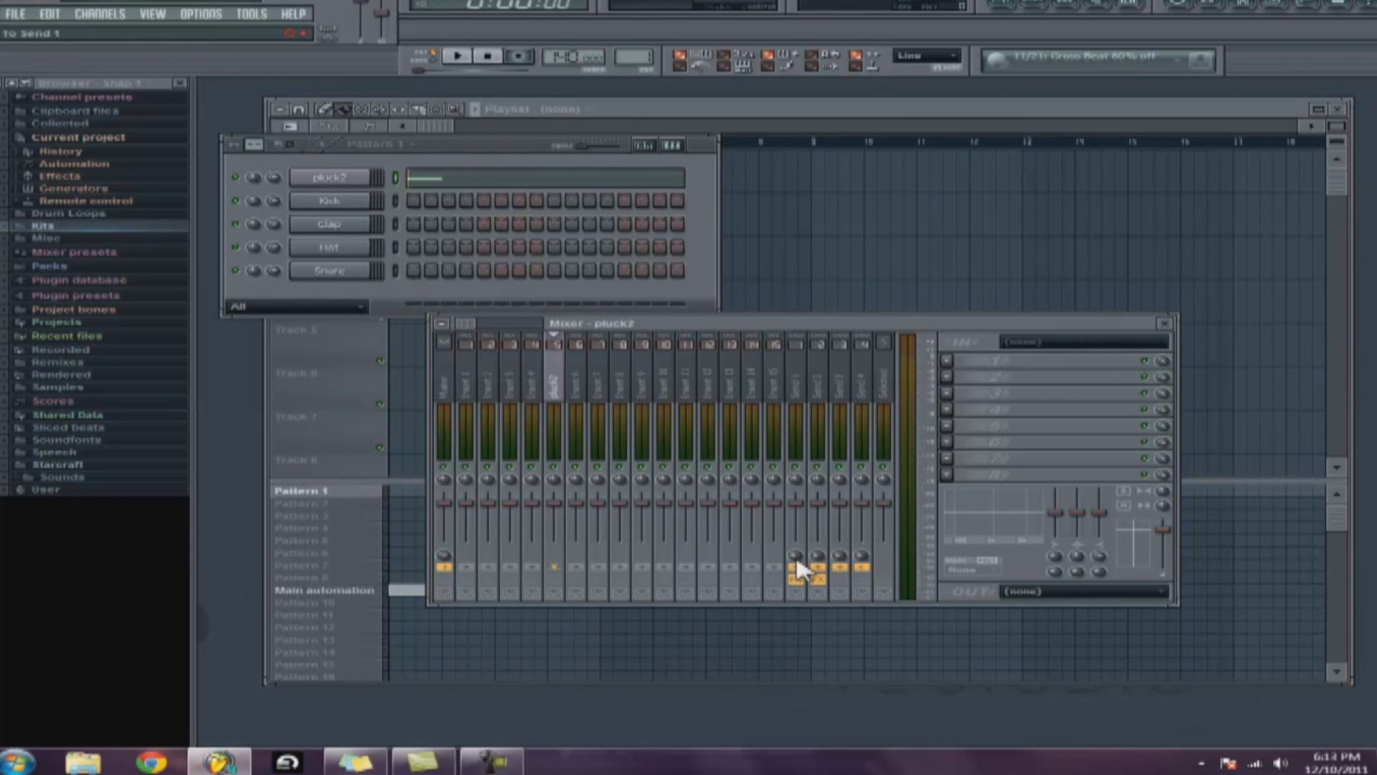
pyautogui.click(795, 373)
pyautogui.click(1111, 411)
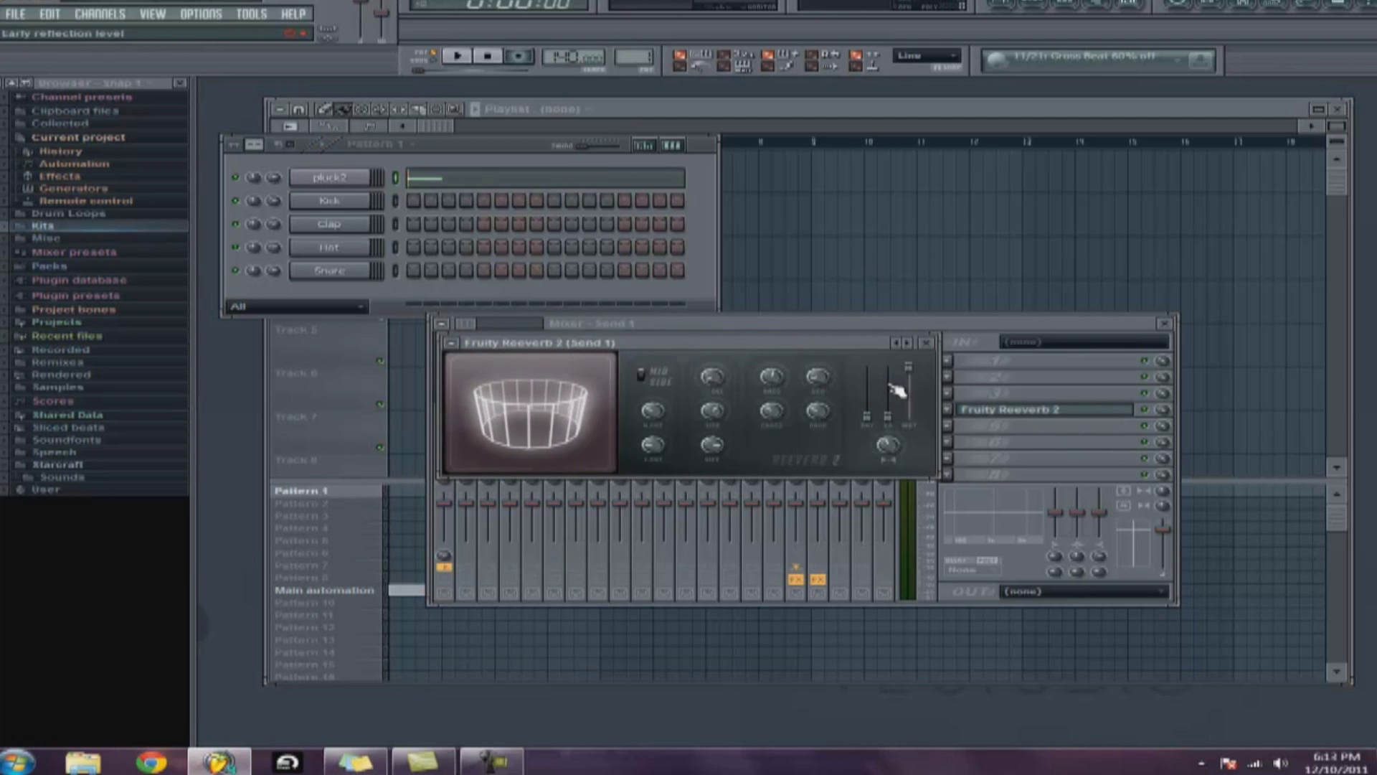
pyautogui.click(926, 342)
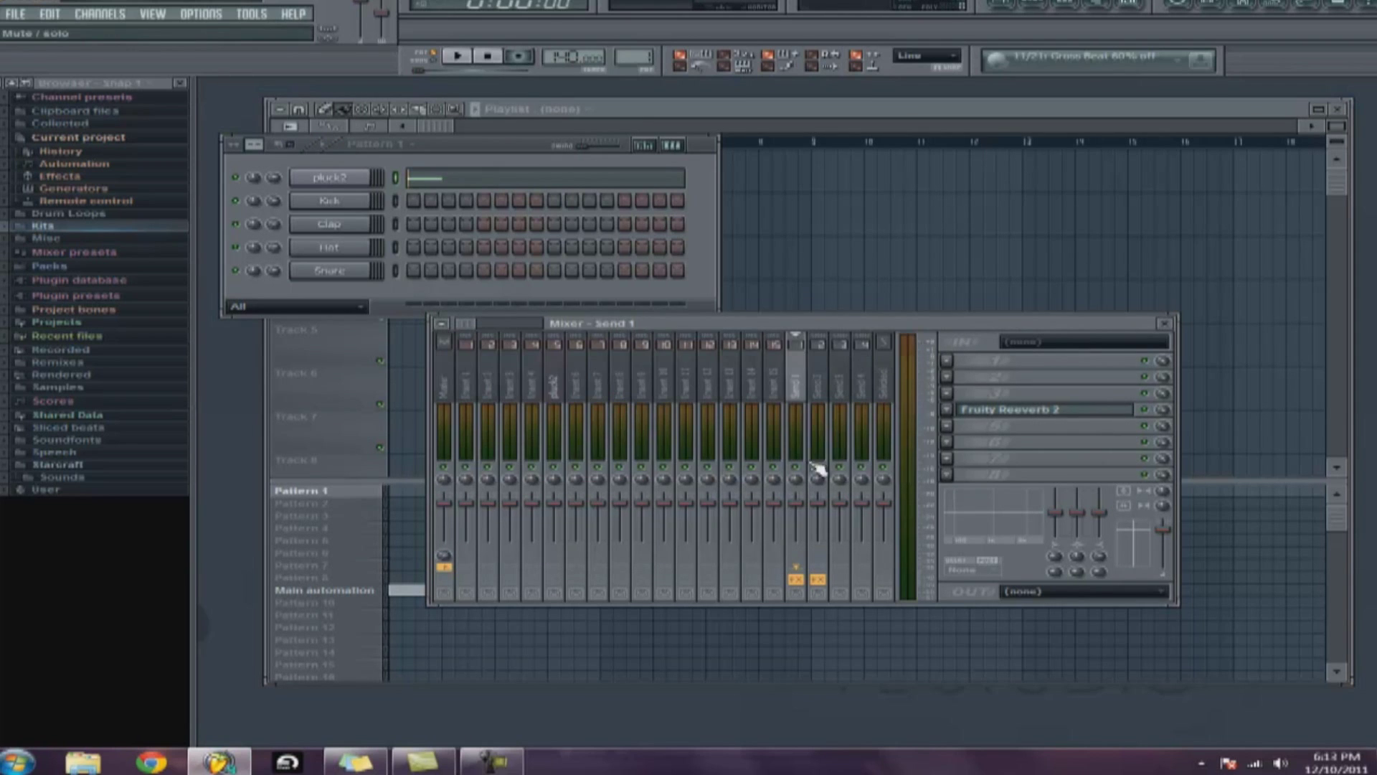
# Step: Select the pluck2 mixer track and adjust its Send 2 delay level while the pattern plays
pyautogui.click(554, 387)
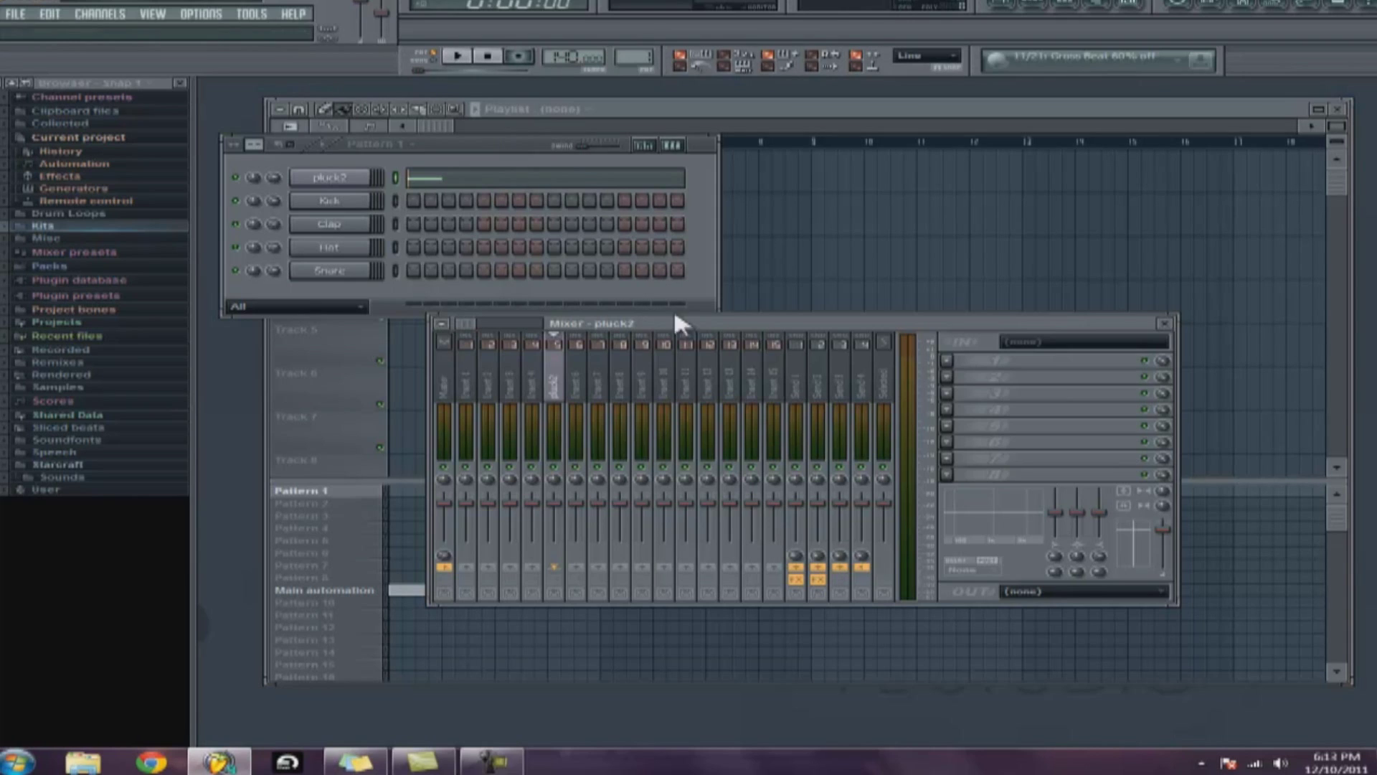
pyautogui.click(486, 156)
pyautogui.press('space')
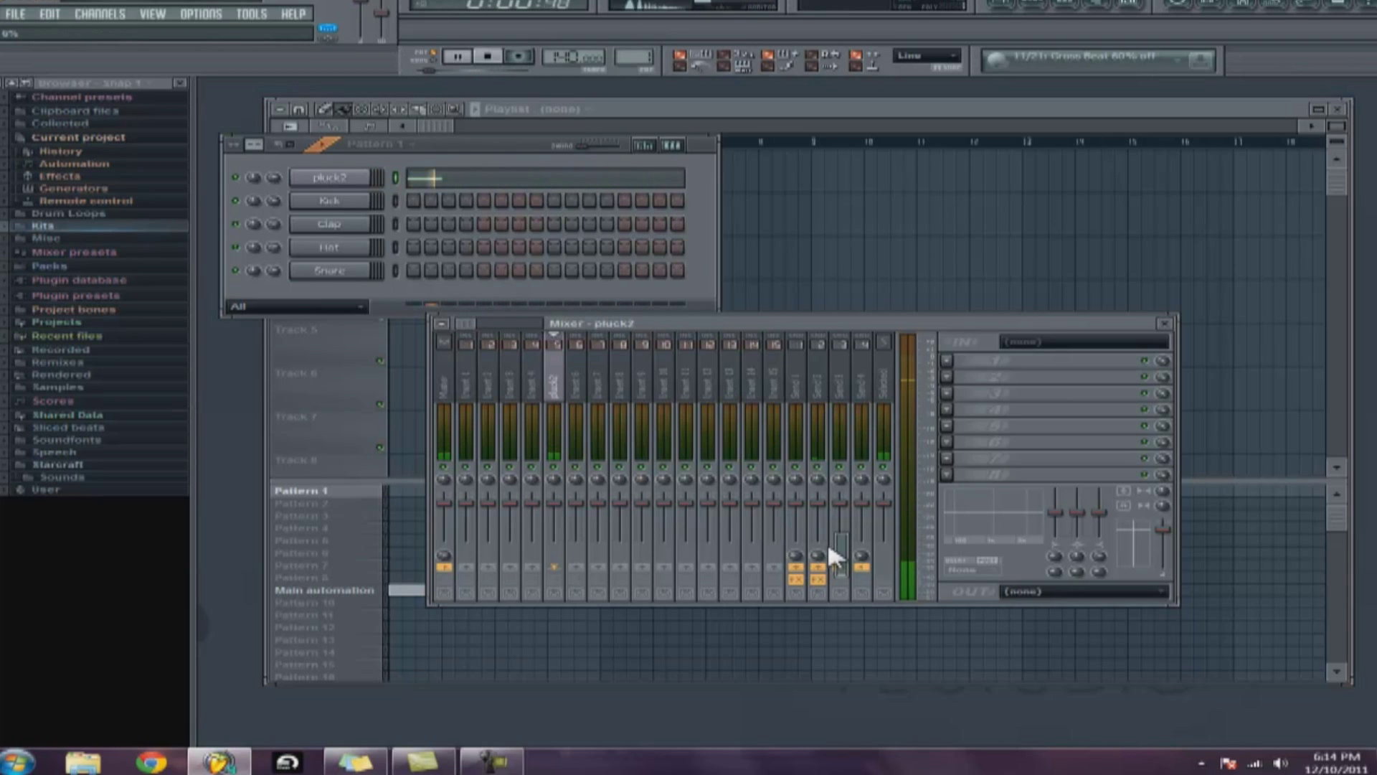
pyautogui.moveTo(832, 536); pyautogui.dragTo(851, 506)
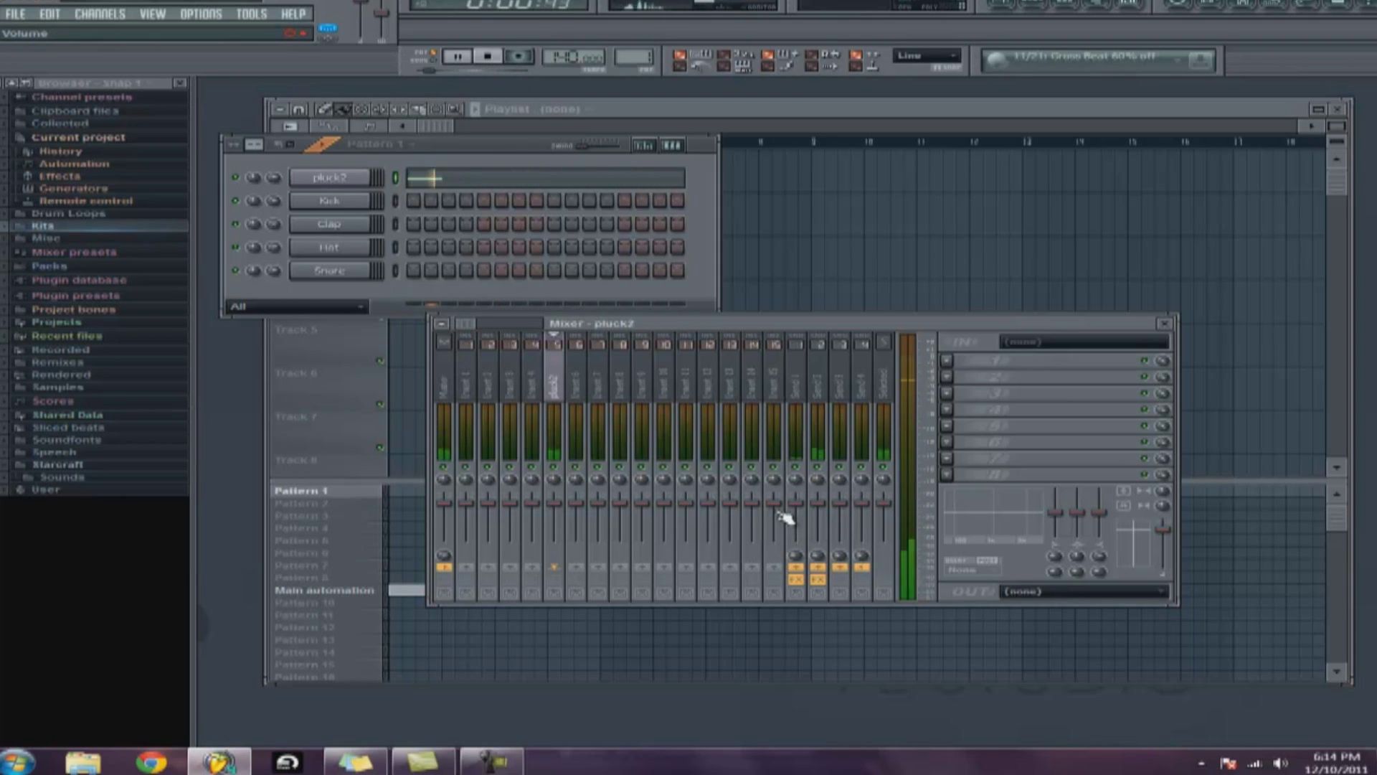
pyautogui.press('space')
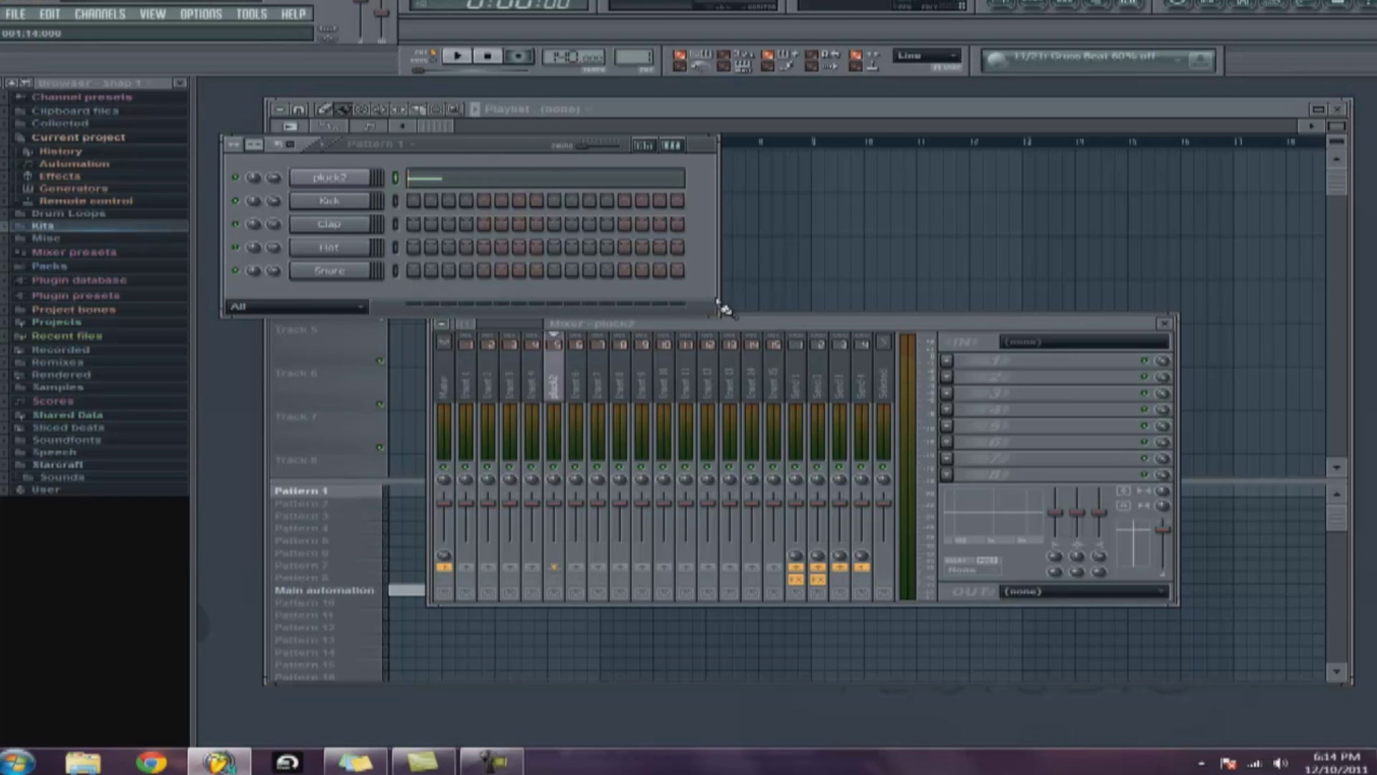
# Step: Check the effect slots of the Send 2 and Master tracks and move the mixer window below the channel rack
pyautogui.click(816, 379)
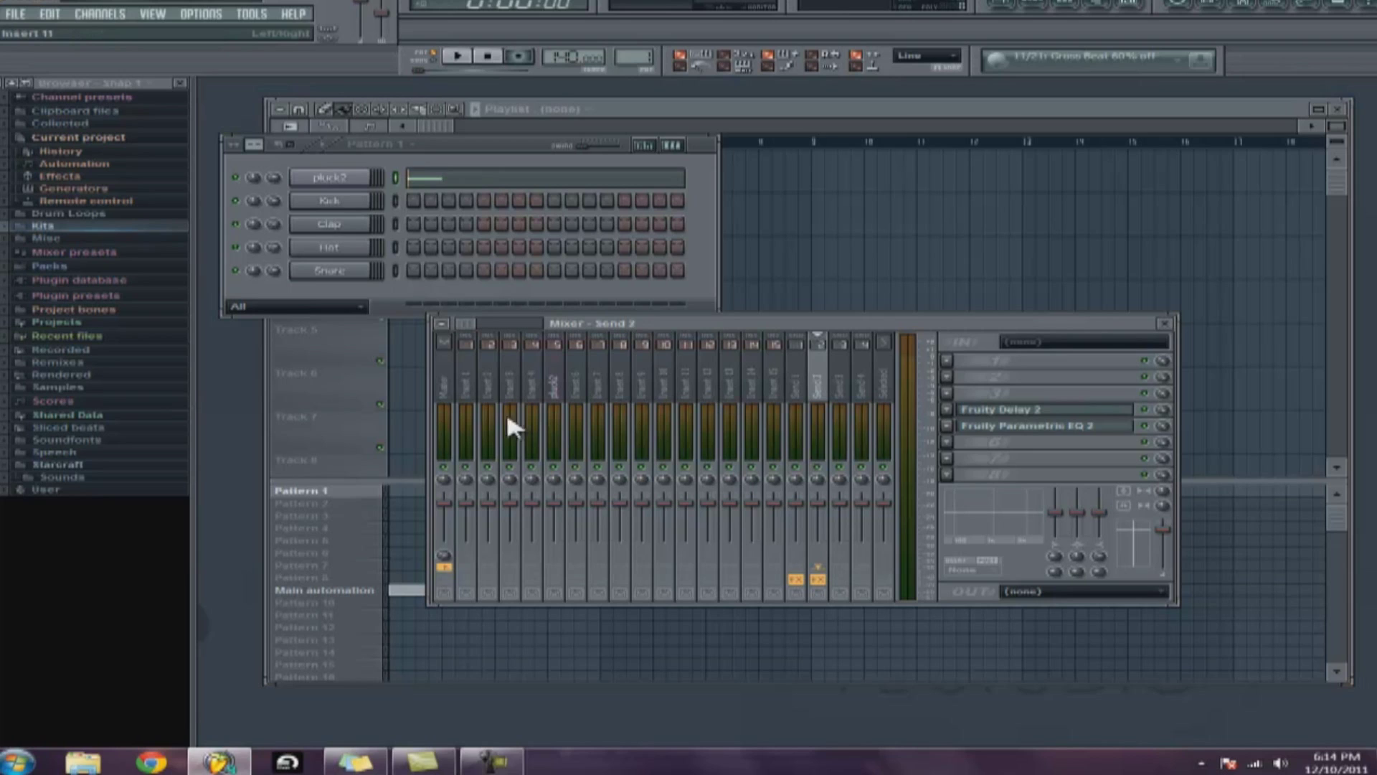
pyautogui.click(446, 364)
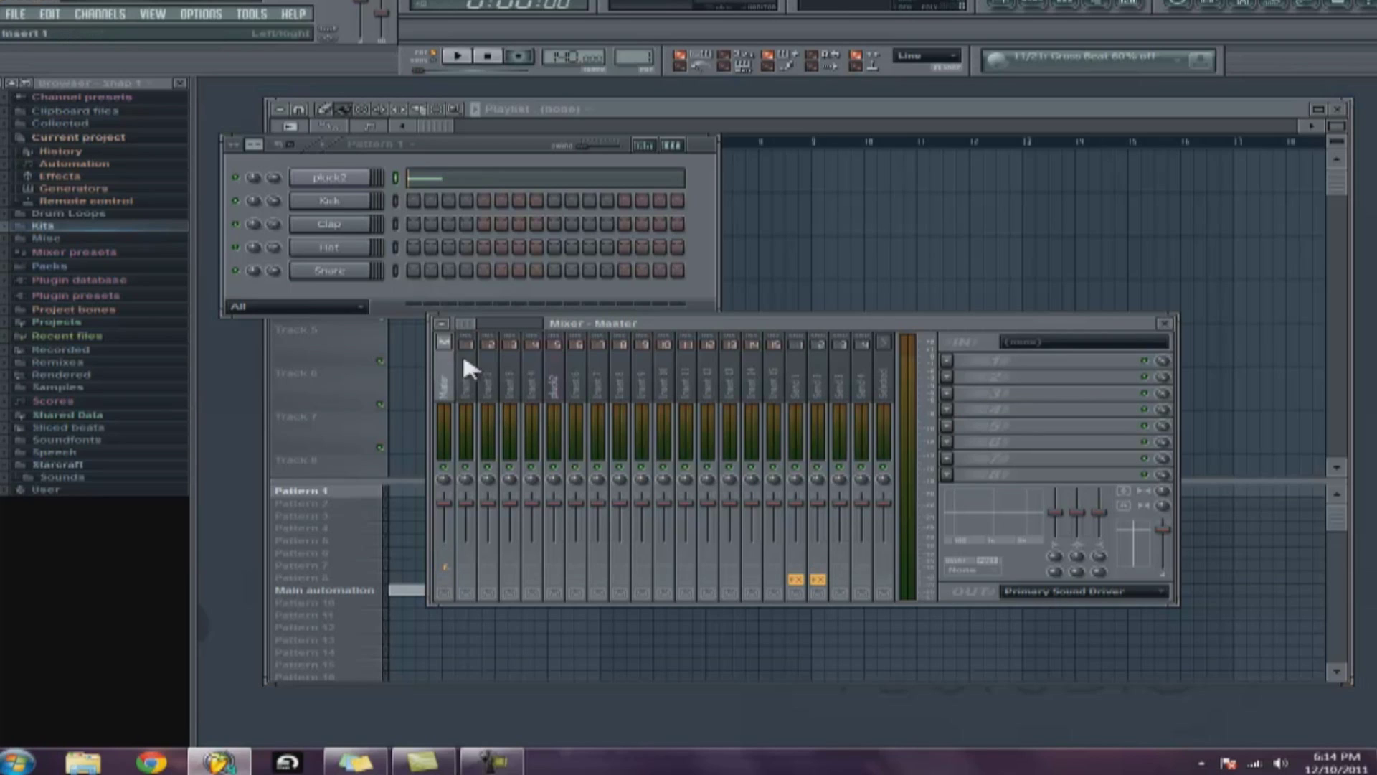
pyautogui.click(506, 149)
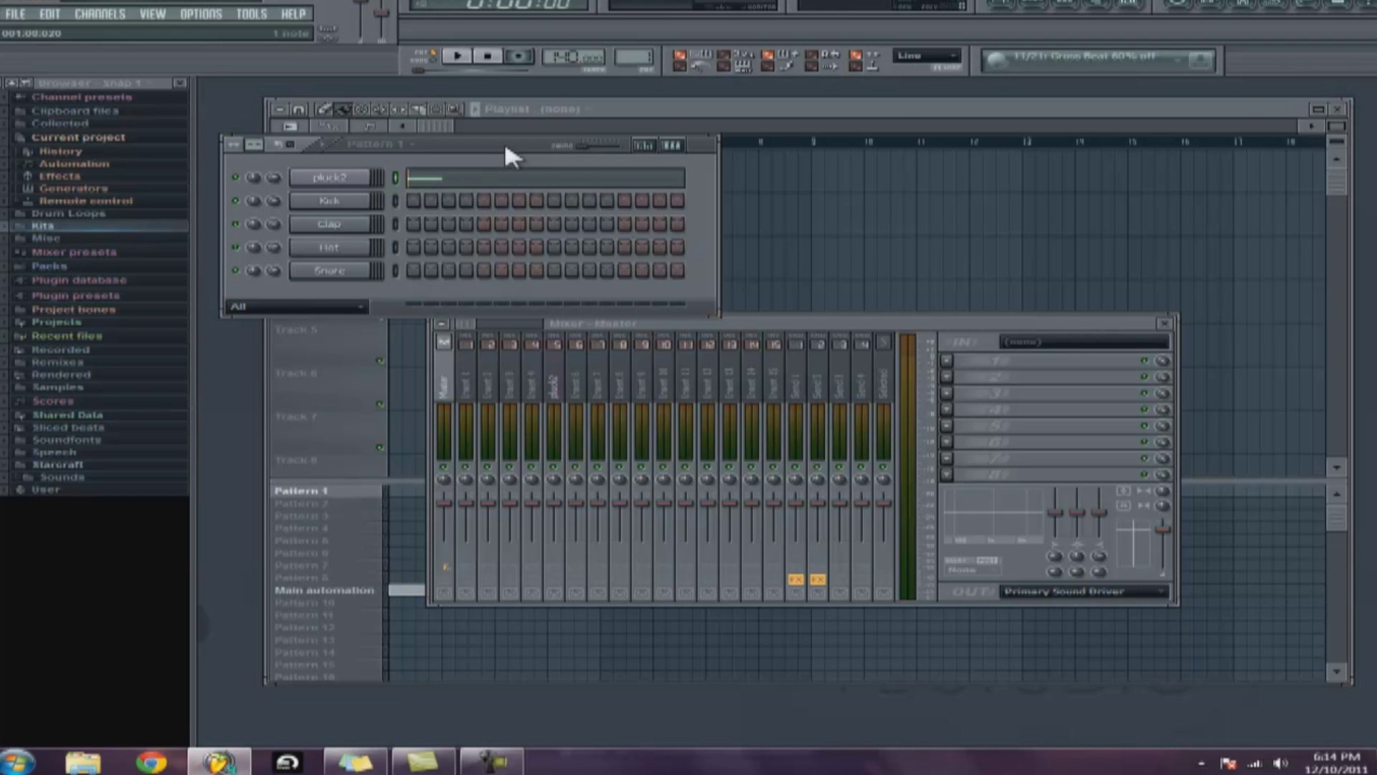
pyautogui.moveTo(809, 324); pyautogui.dragTo(606, 347)
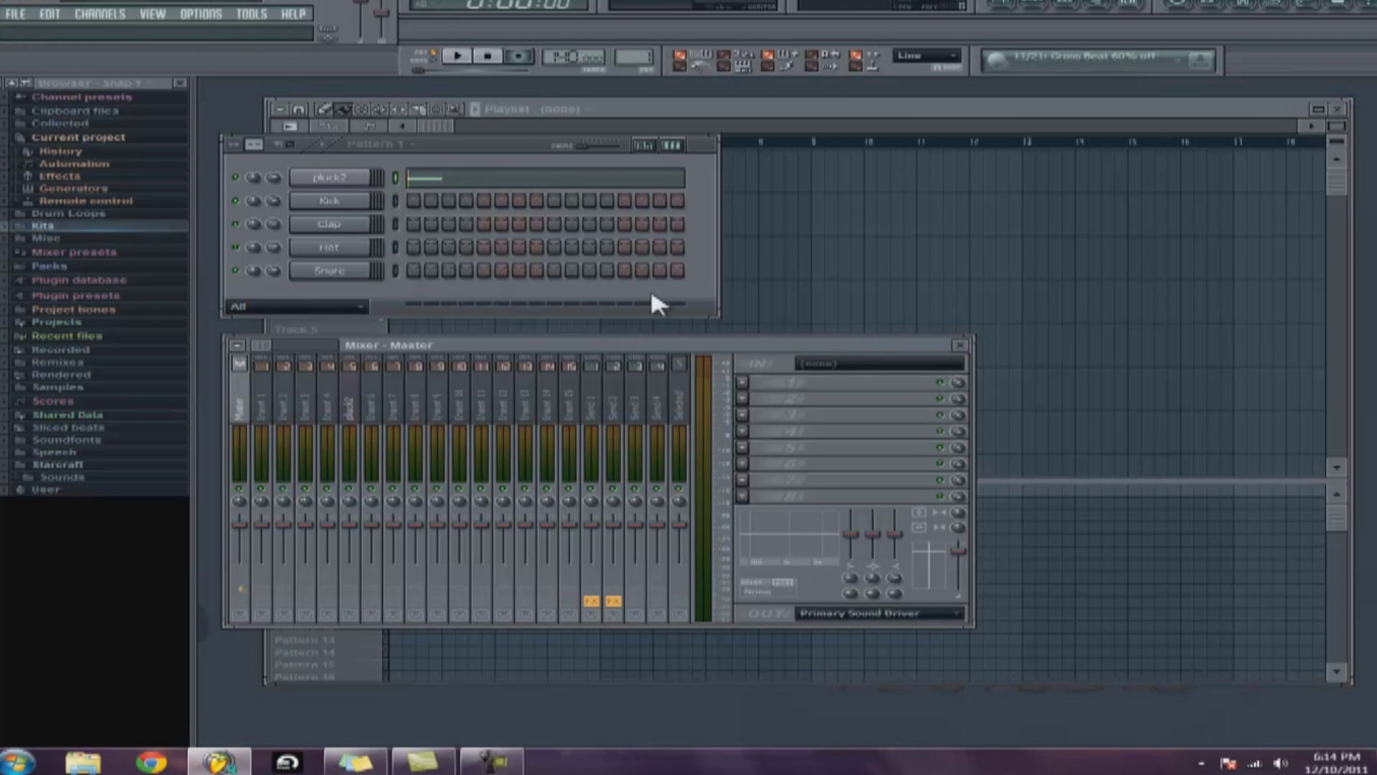
pyautogui.moveTo(613, 345); pyautogui.dragTo(660, 347)
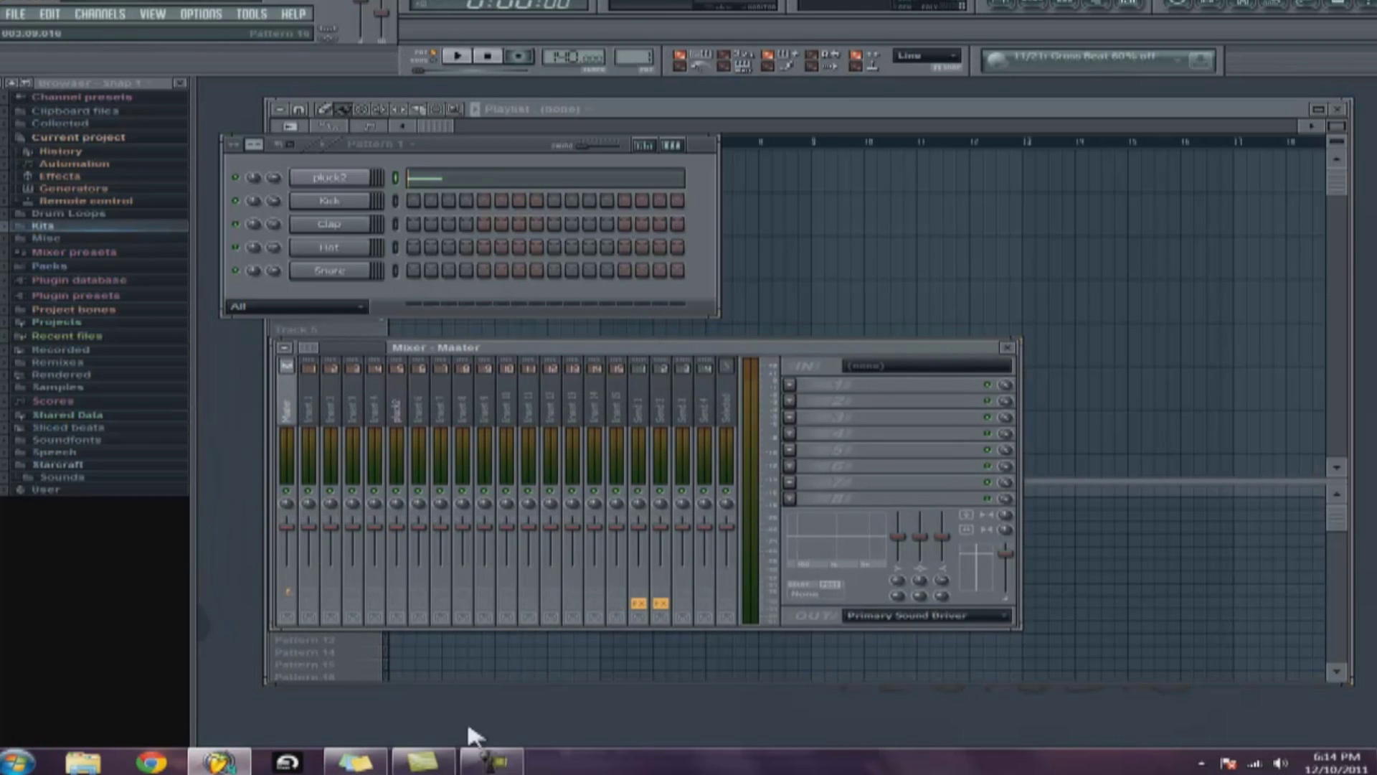